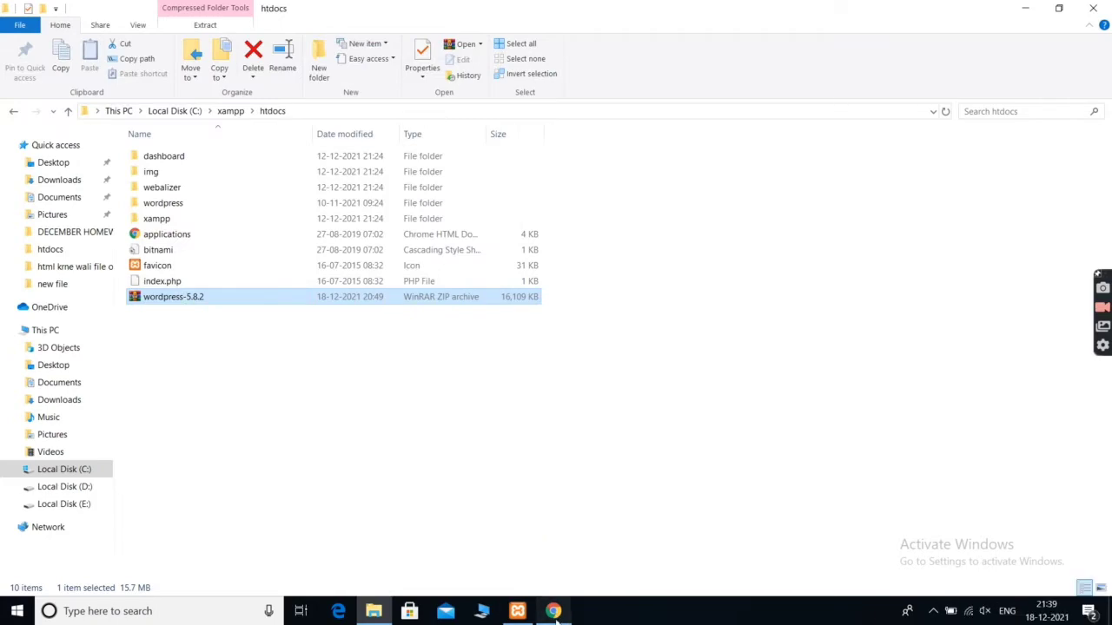
Switch from File Explorer to the browser showing the WordPress 5.8.2 download page
left_click(552, 610)
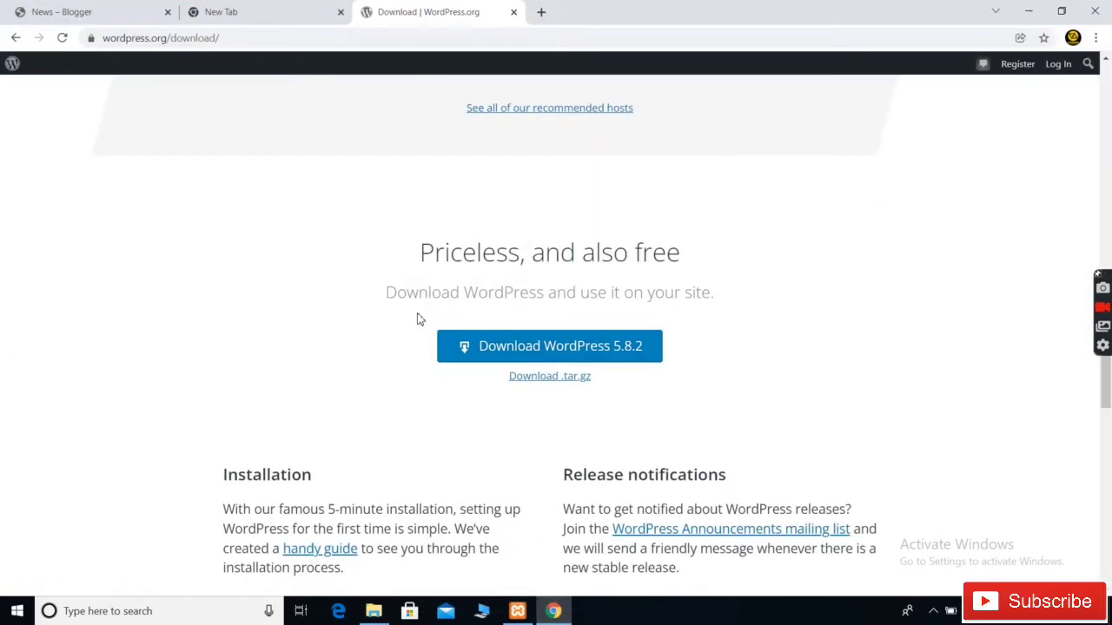
Close the download page and go to localhost/phpmyadmin
left_click(513, 12)
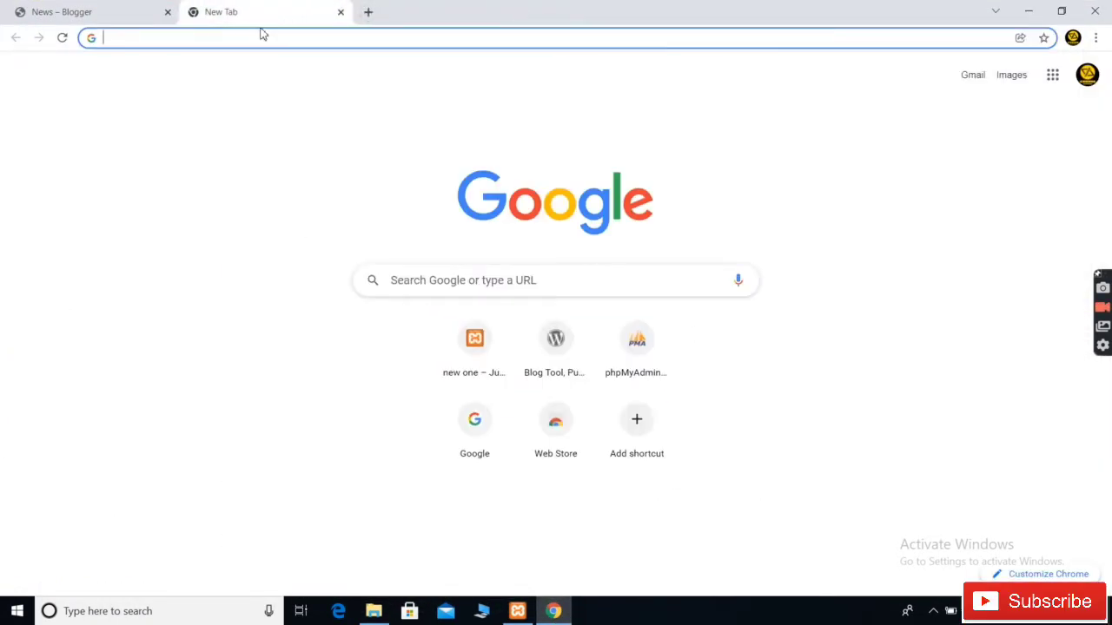
type("localhost")
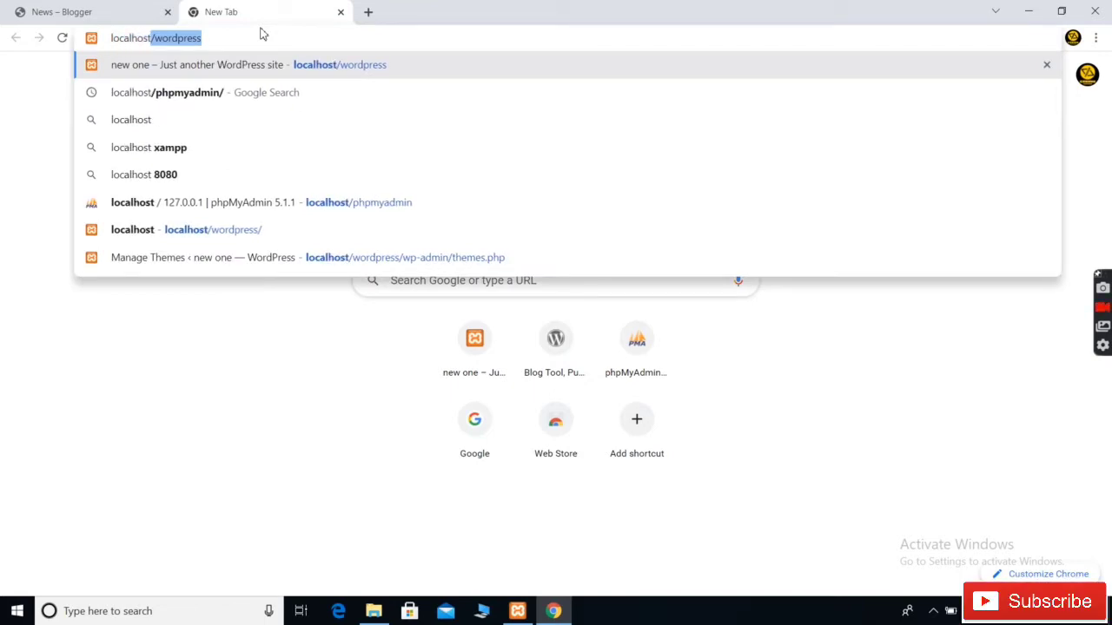
type("/")
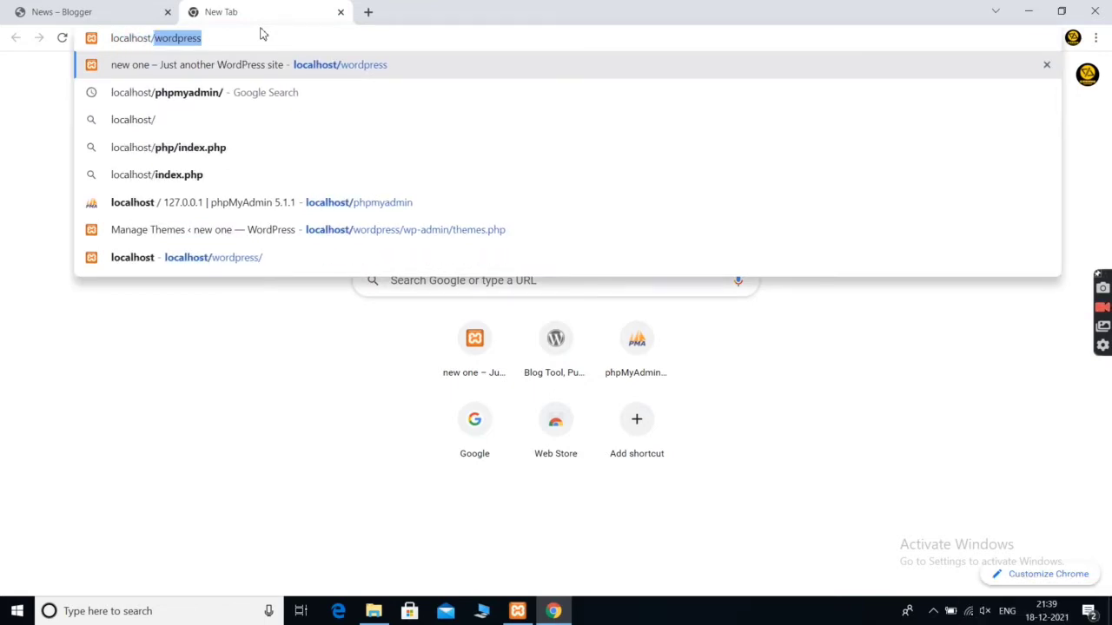
type("php")
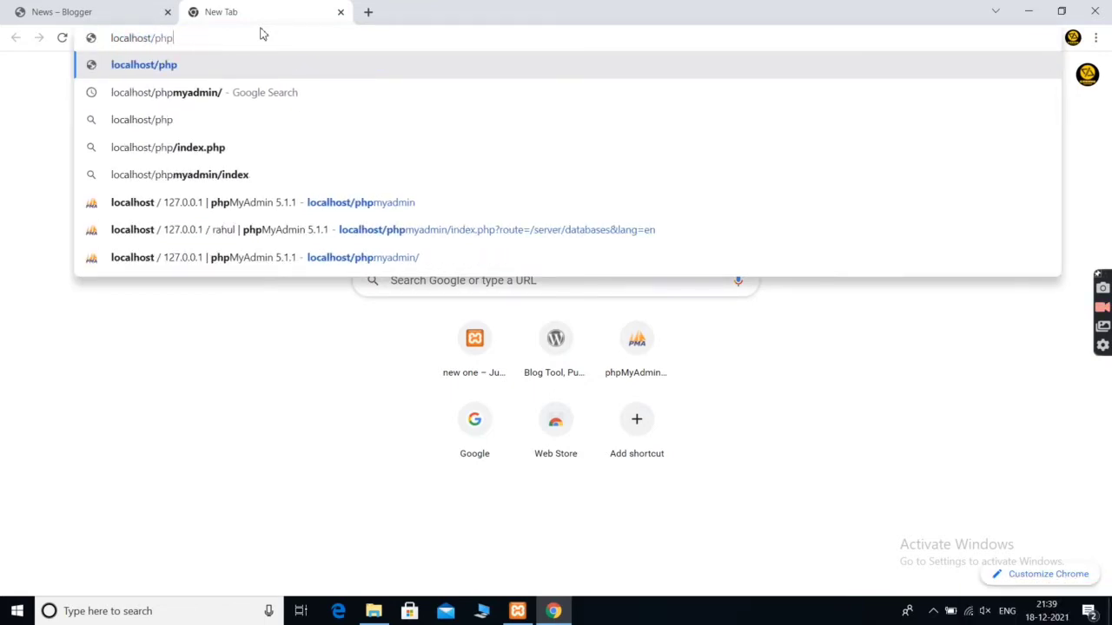
type("myadmn")
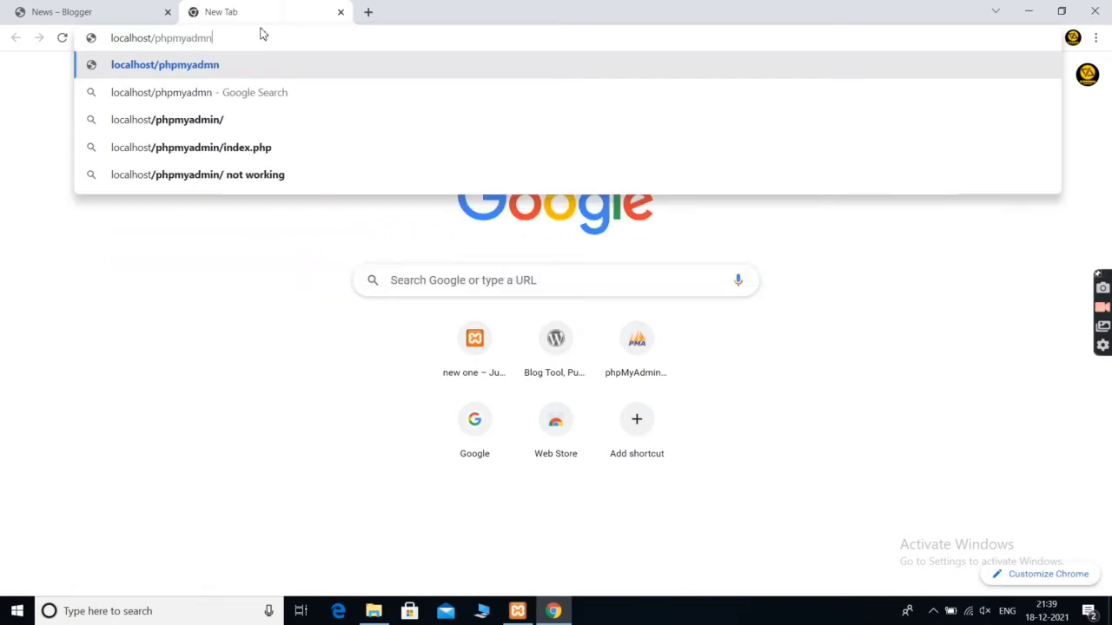
key("BackSpace")
type("in")
key("Return")
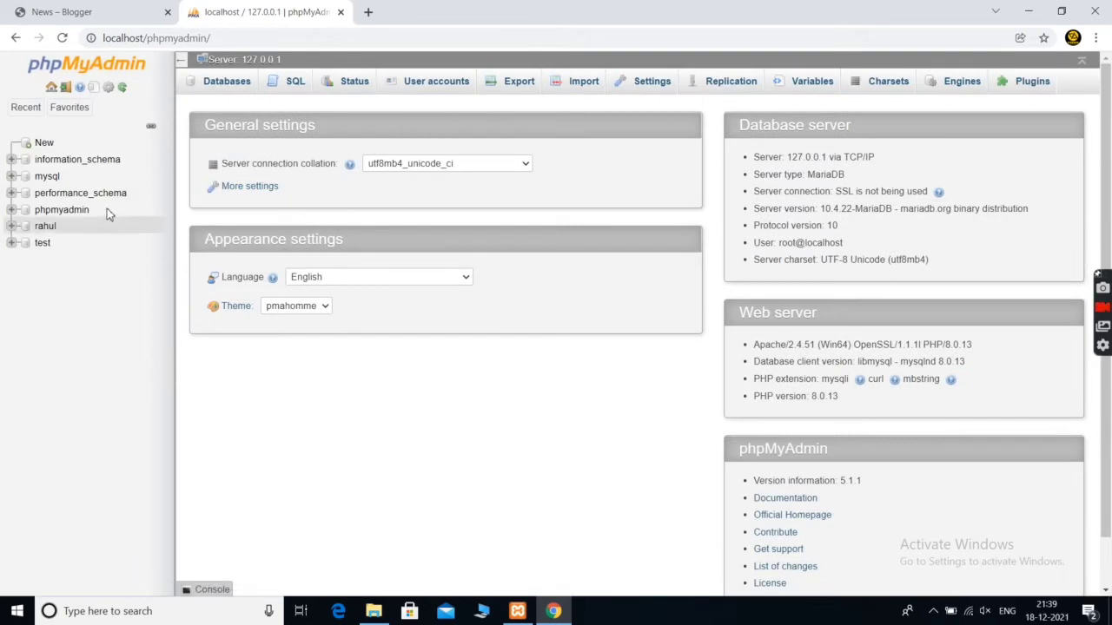
Create a database named 'new' from the Databases page
left_click(225, 85)
left_click(282, 185)
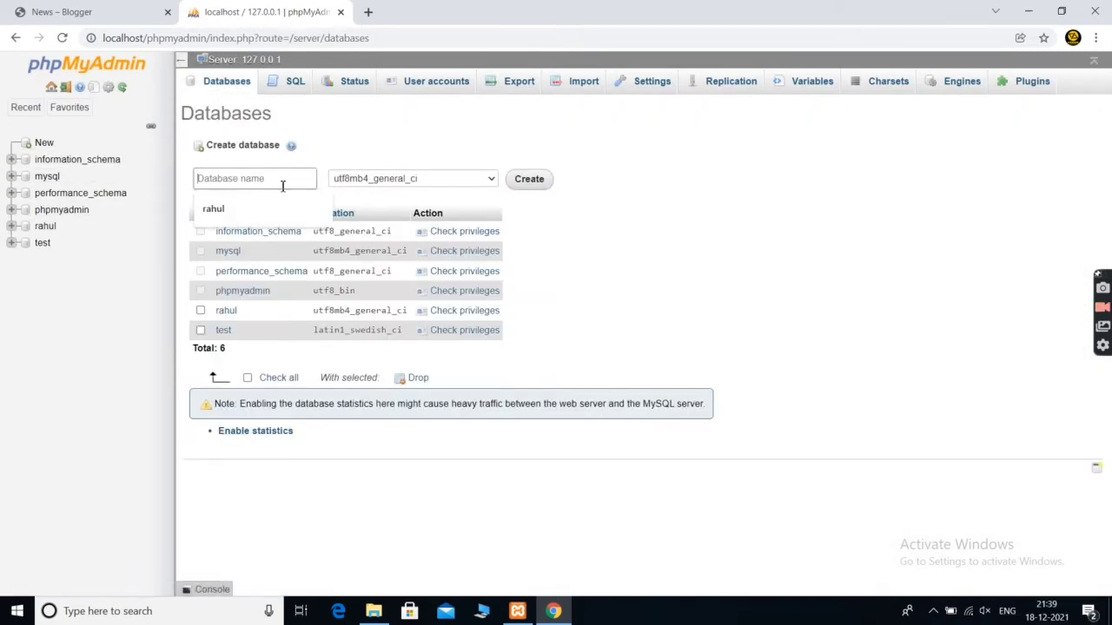
type("new")
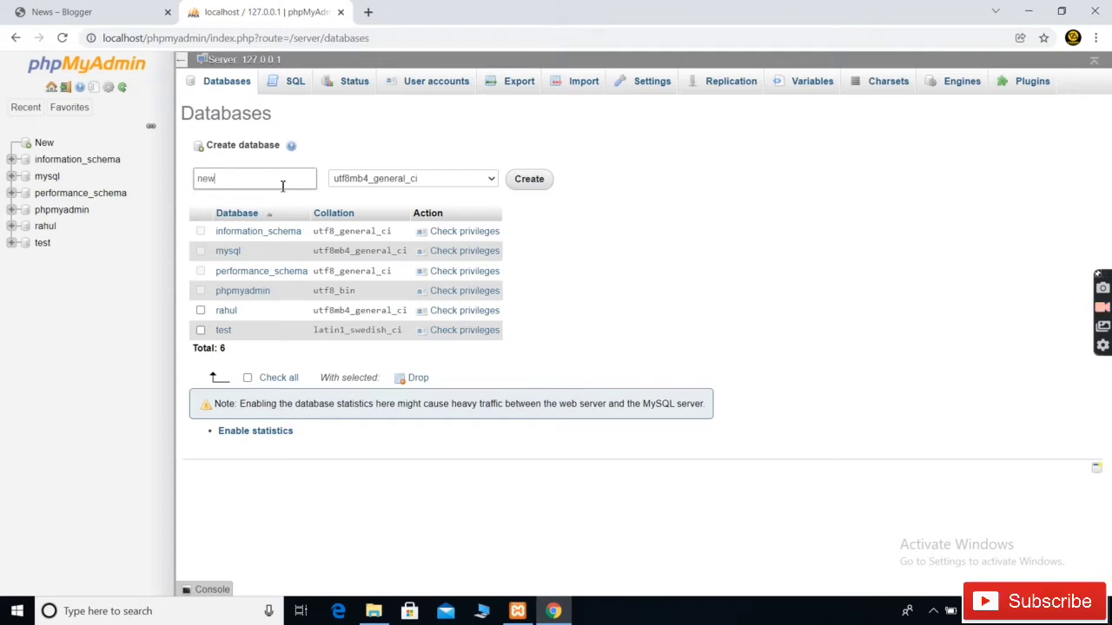
left_click(526, 180)
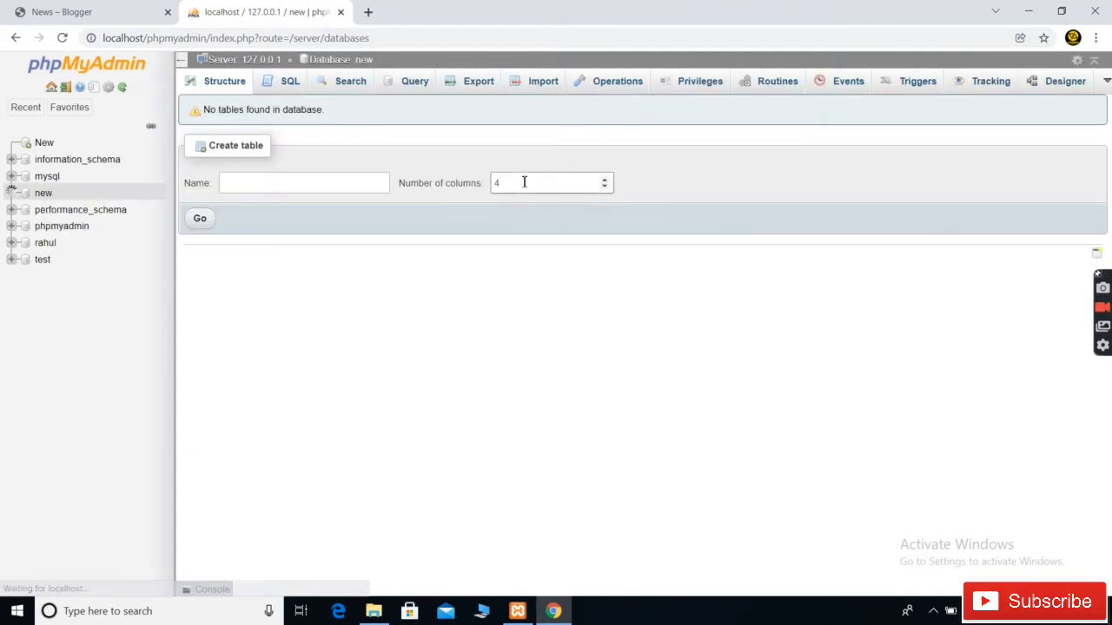
Open localhost/wordpress in a new browser tab
left_click(368, 12)
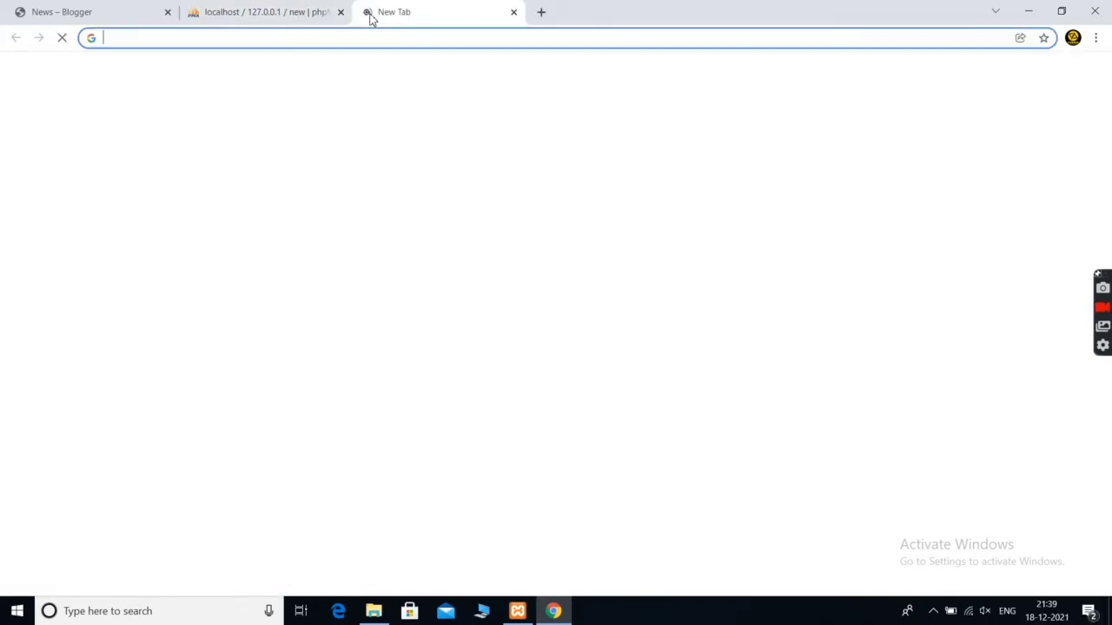
type("loal")
key("BackSpace")
key("BackSpace")
type("calhost/")
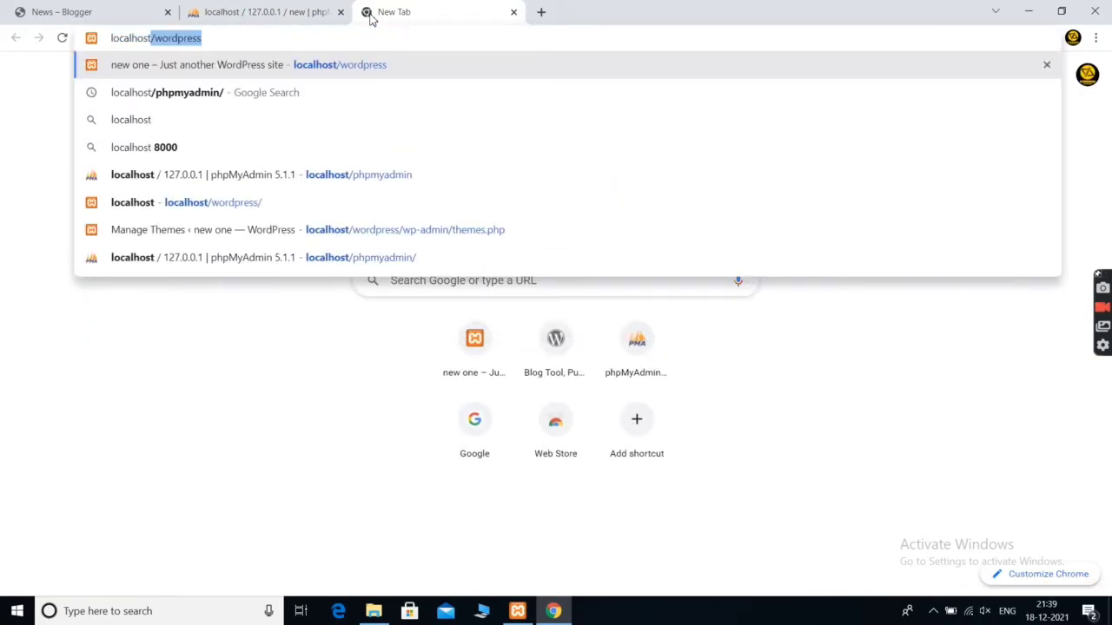
key("Return")
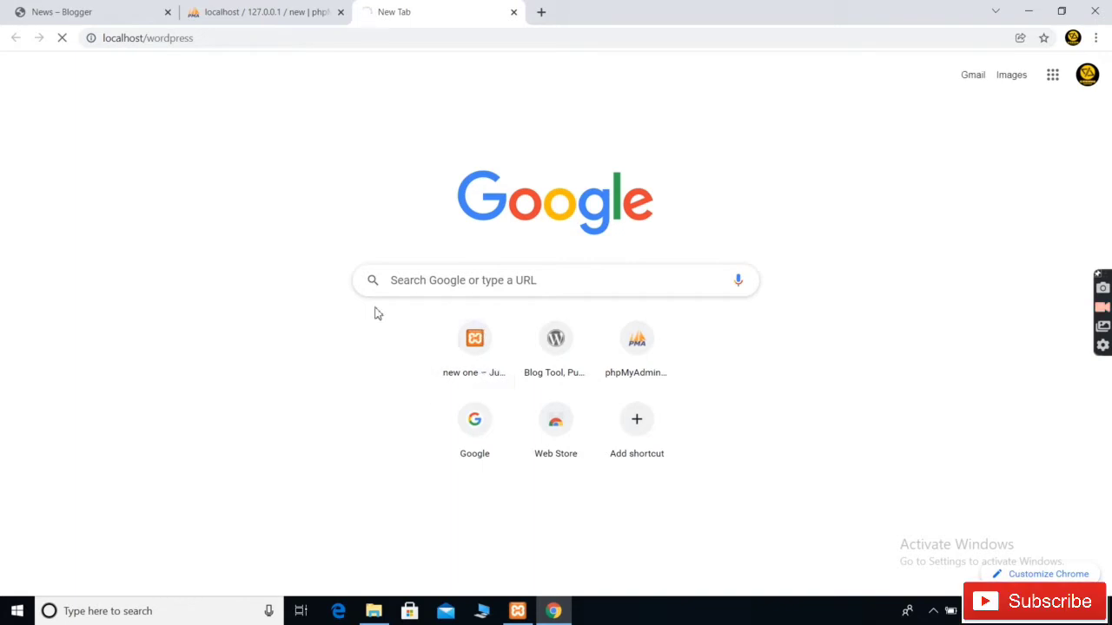
left_click(297, 19)
left_click(405, 8)
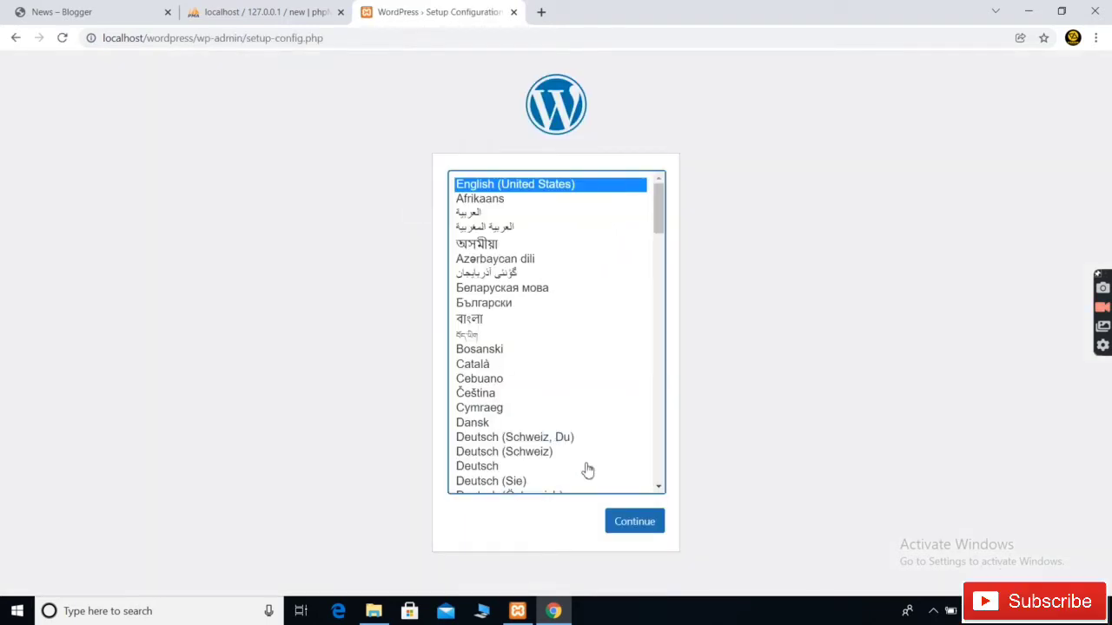
Choose English, then submit database name new, username root and a blank password
left_click(615, 525)
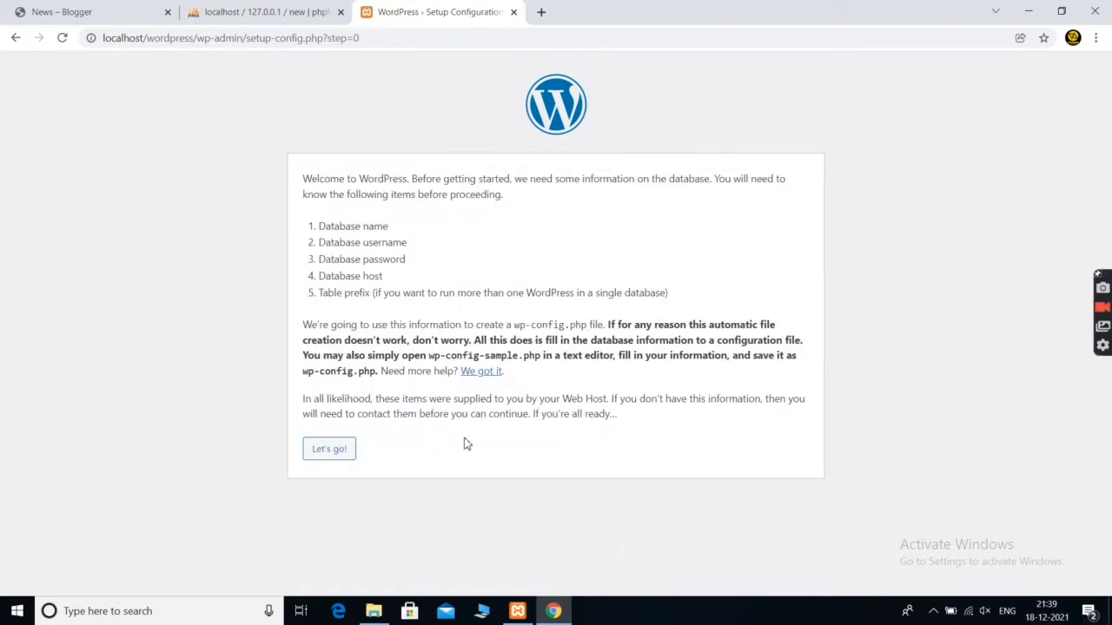
left_click(329, 457)
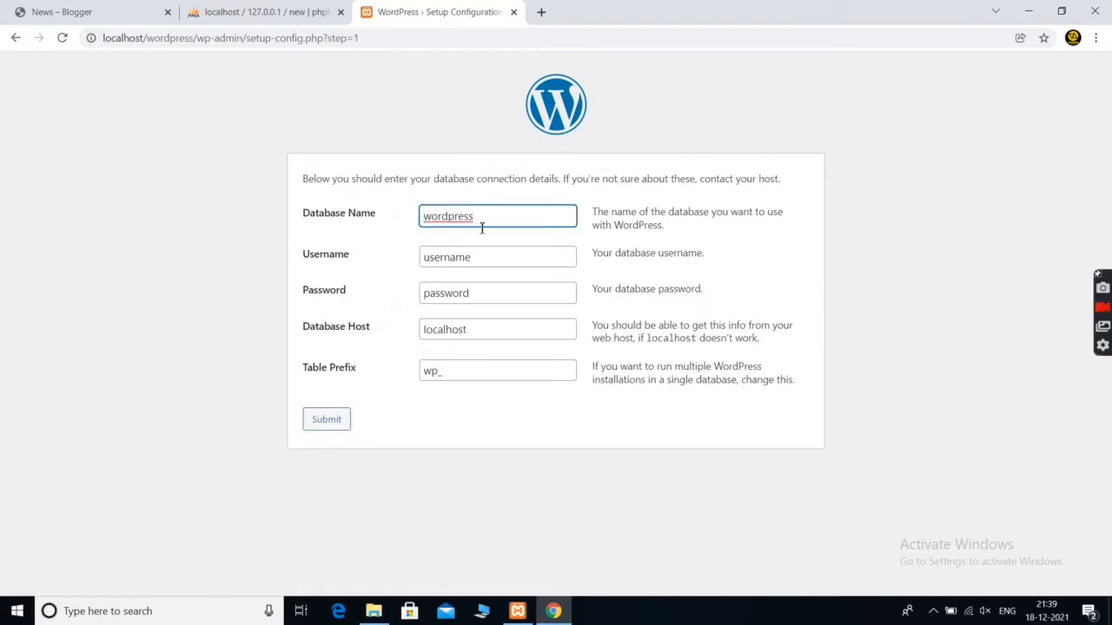
left_click_drag(494, 220, 242, 201)
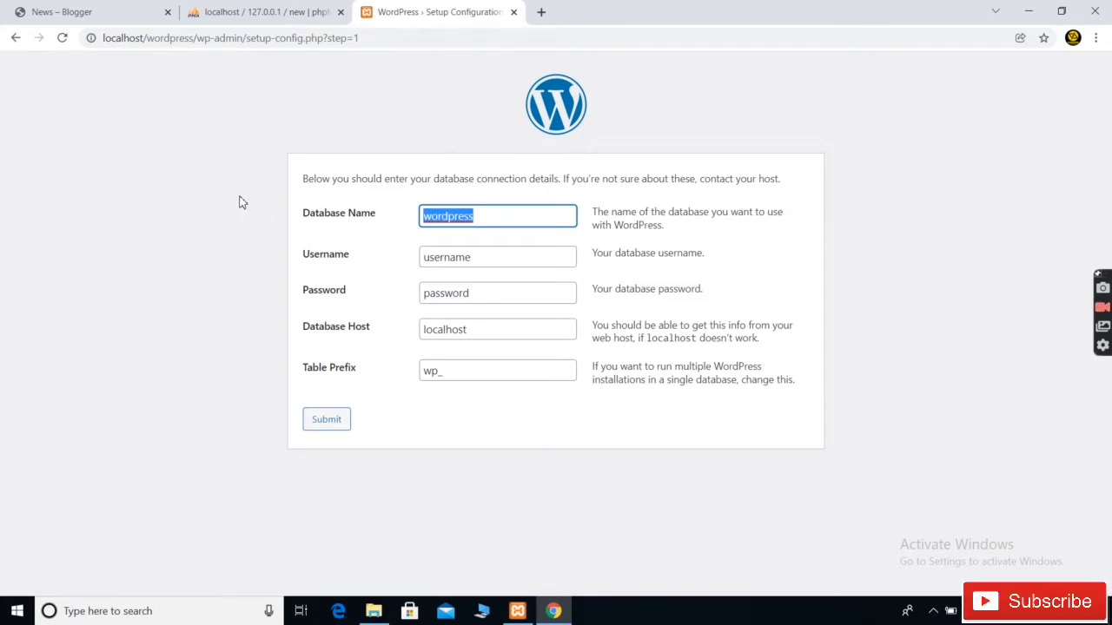
type("new")
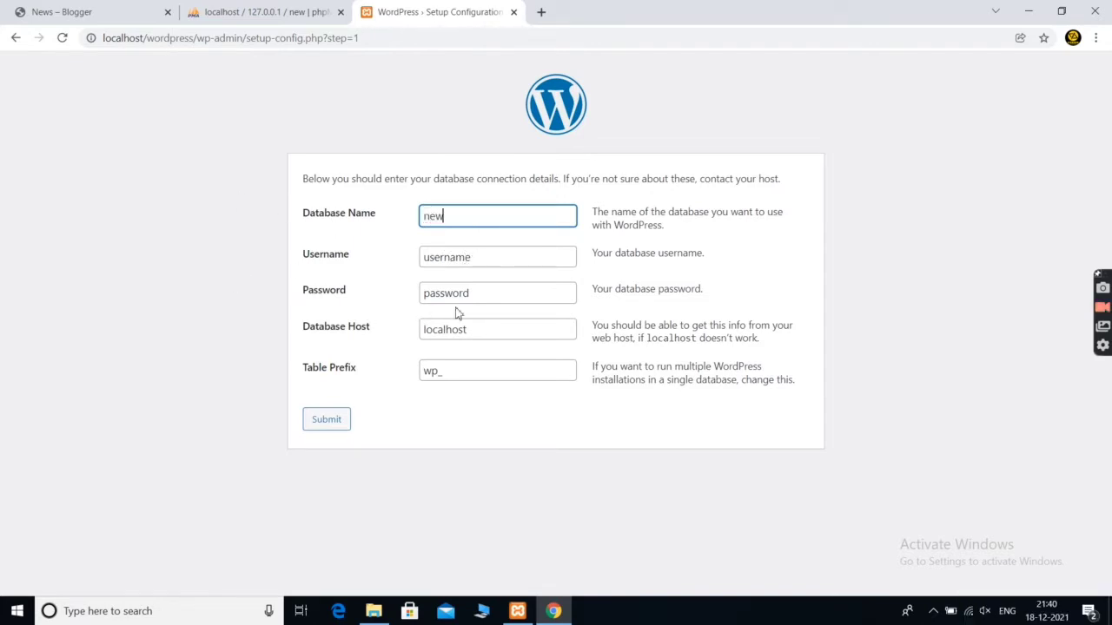
key("Tab")
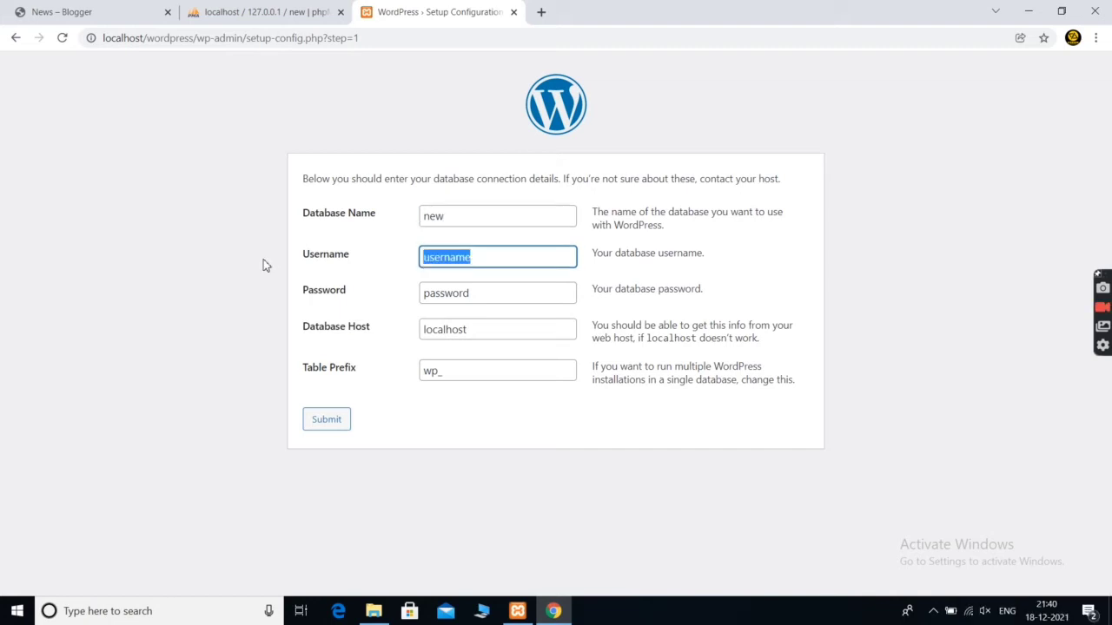
type("root")
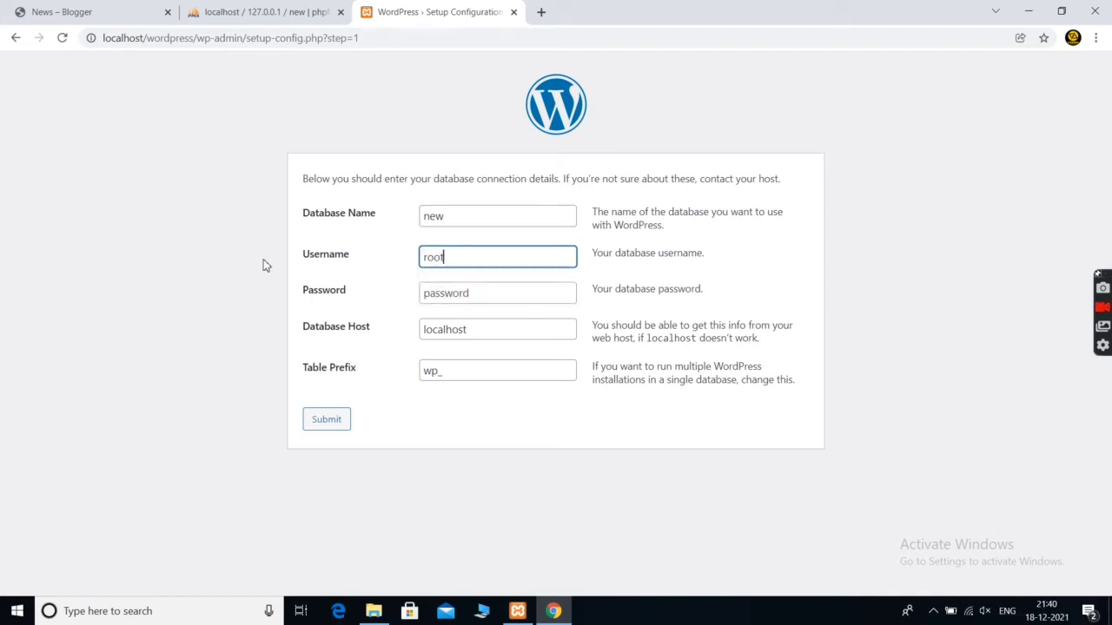
key("Tab")
key("BackSpace")
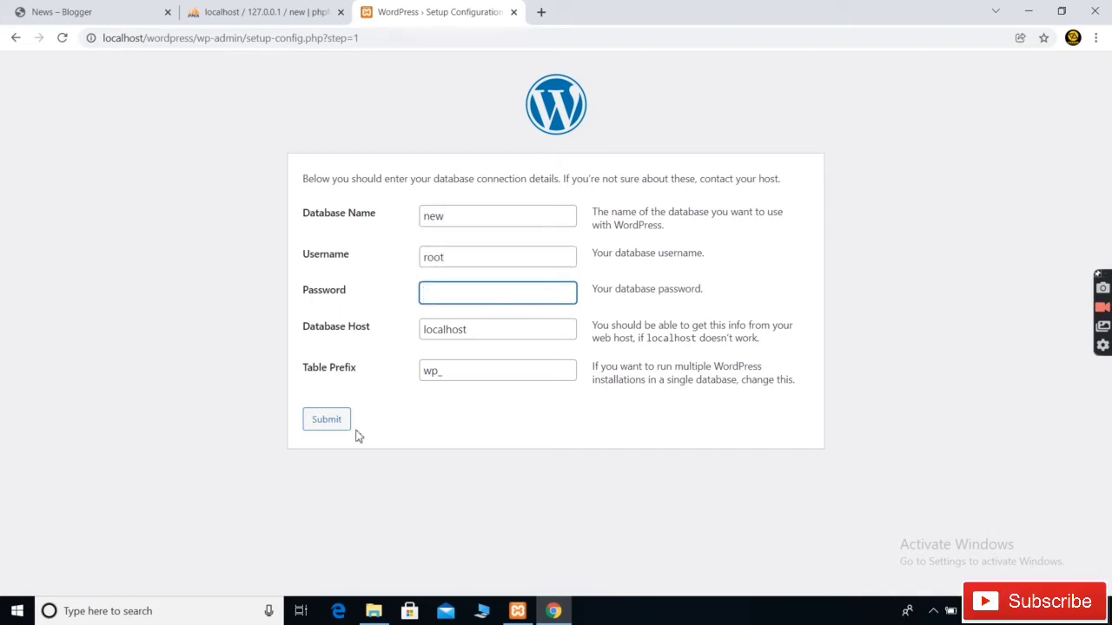
left_click(338, 427)
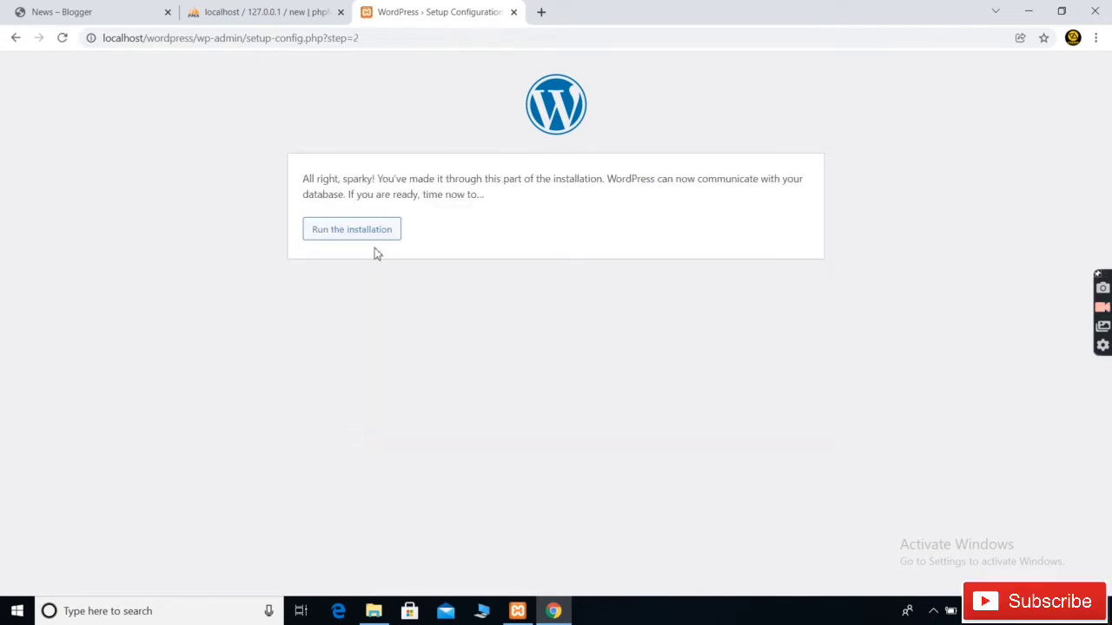
Enter site title BLOGGING, the admin username and a short one-character password
left_click(361, 242)
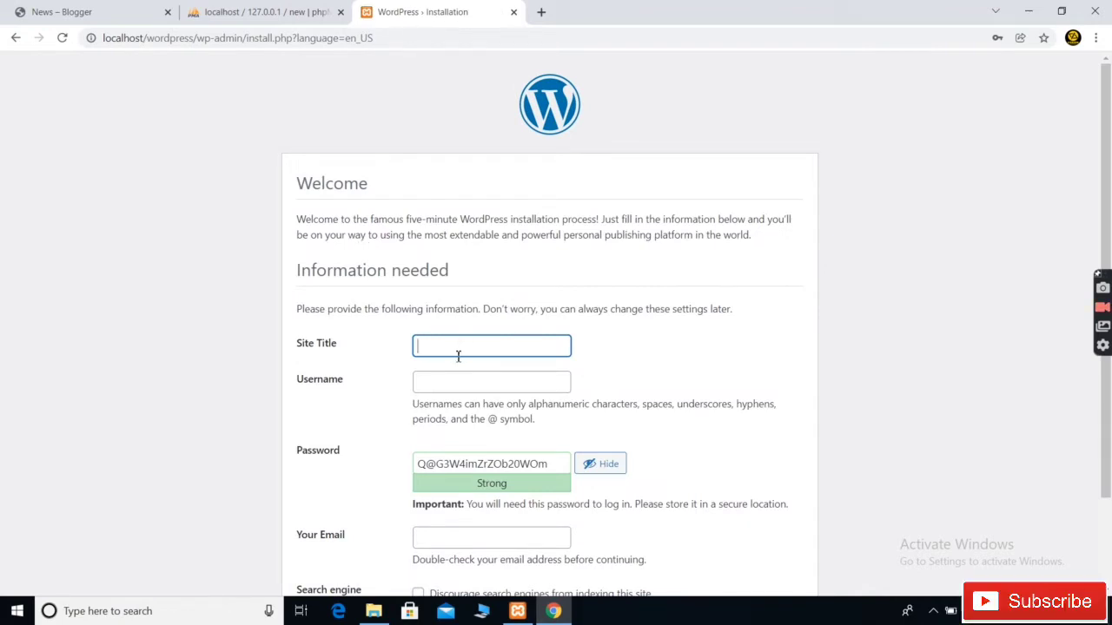
type("new")
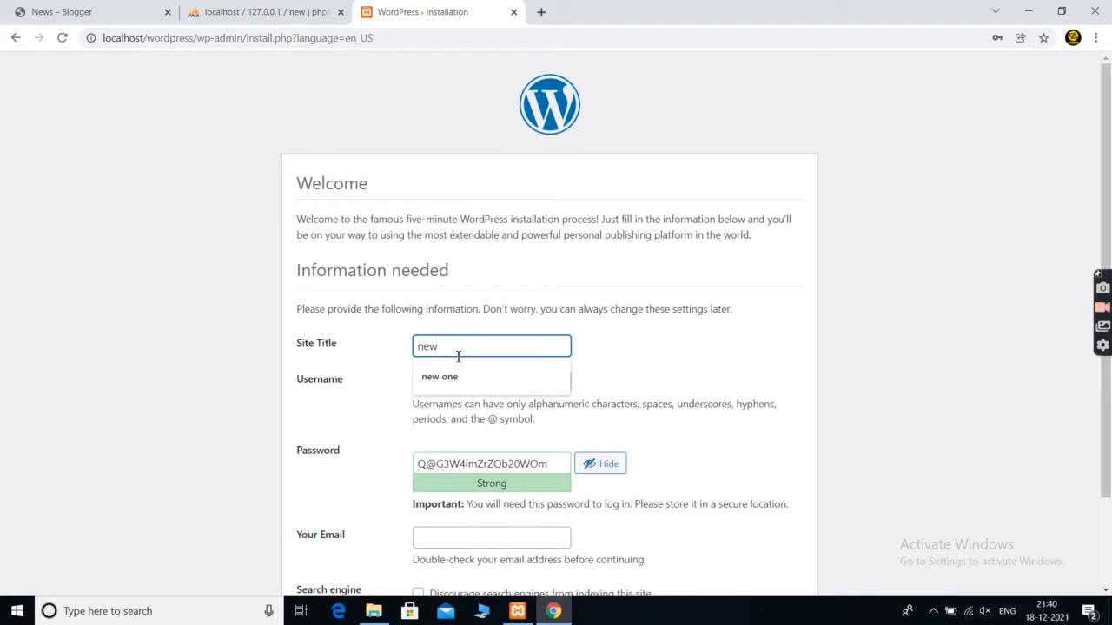
type(" sit")
key("BackSpace")
key("BackSpace")
key("BackSpace")
key("BackSpace")
key("BackSpace")
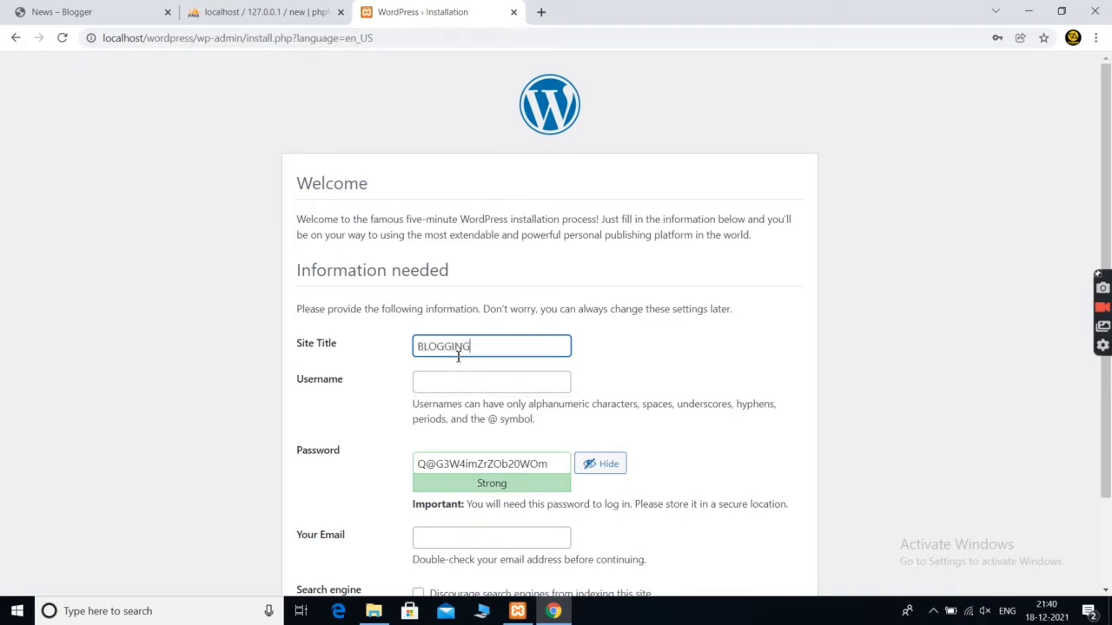
left_click(462, 370)
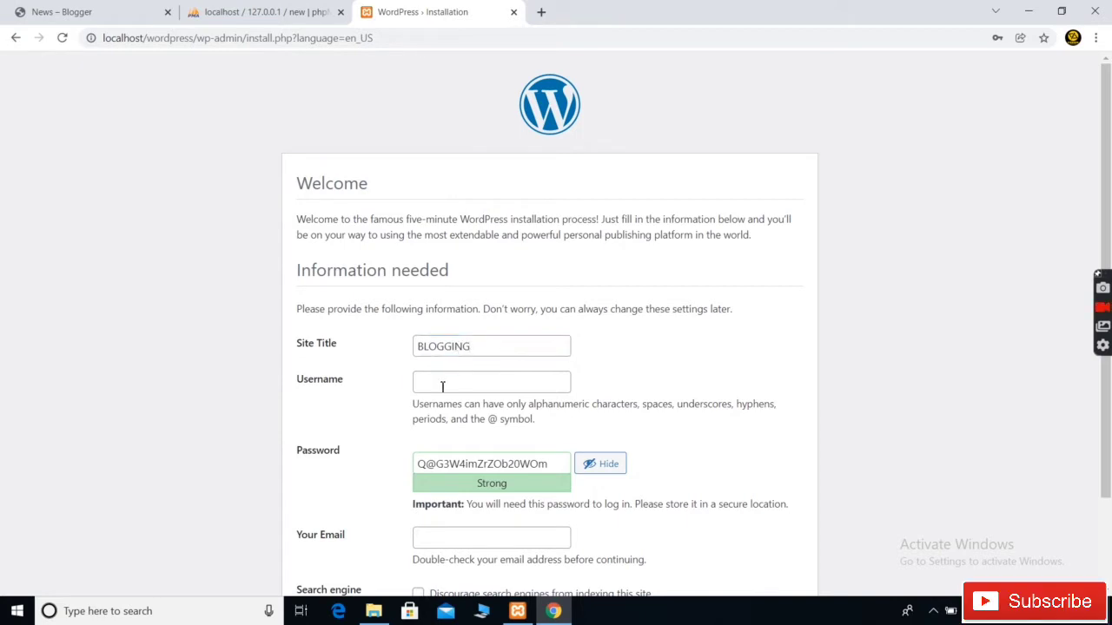
left_click(442, 387)
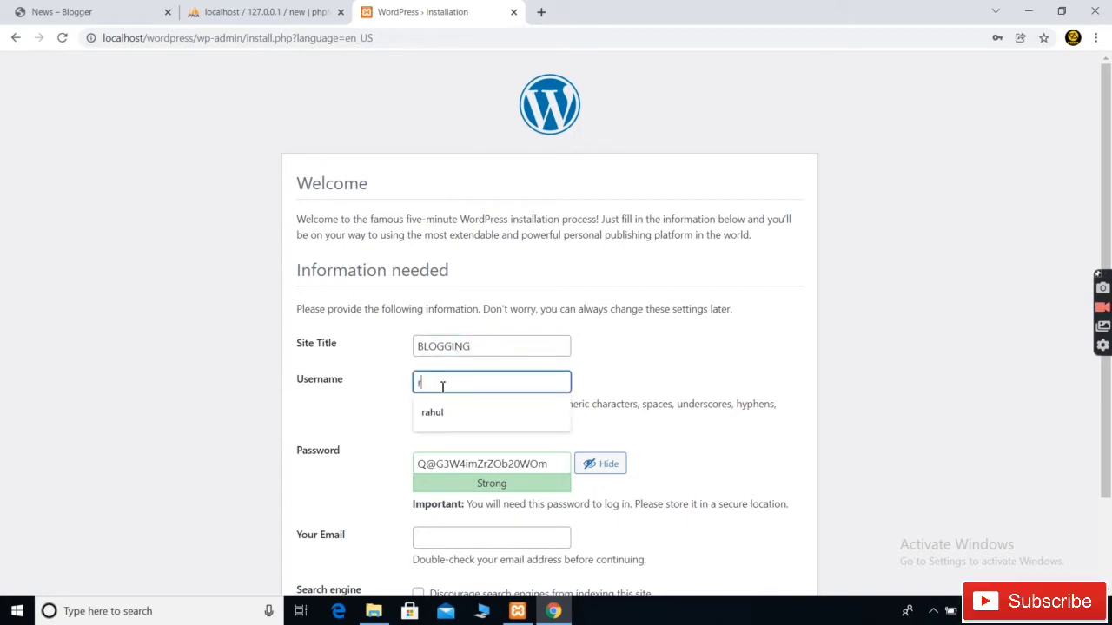
key("Tab")
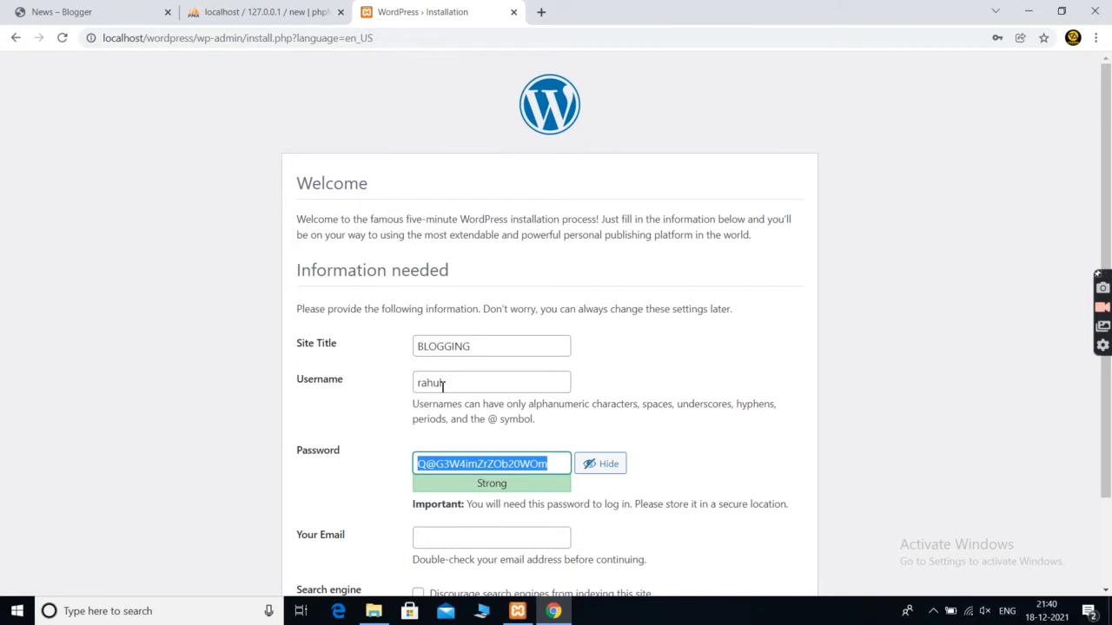
key("BackSpace")
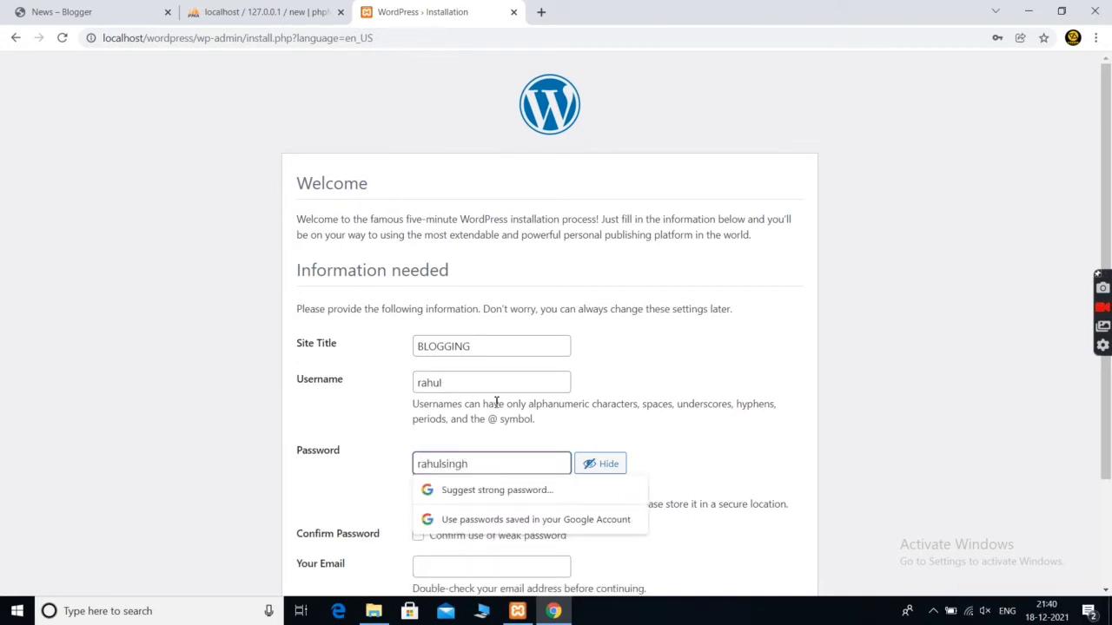
Confirm the weak password, fill in the saved e-mail, and install WordPress
scroll(521, 417, "down", 2)
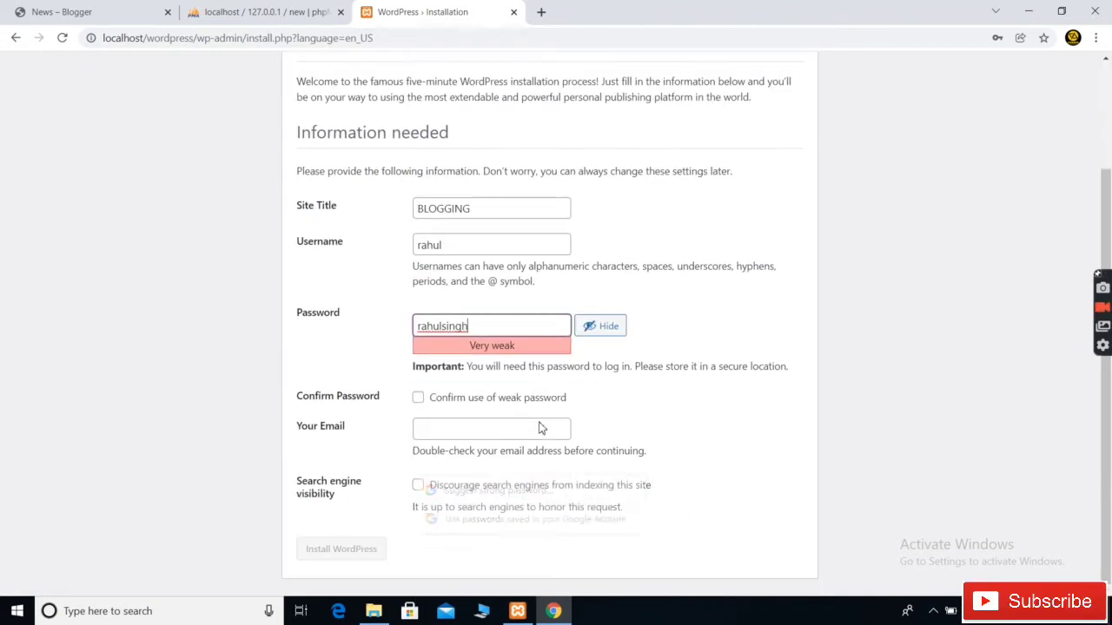
left_click(421, 400)
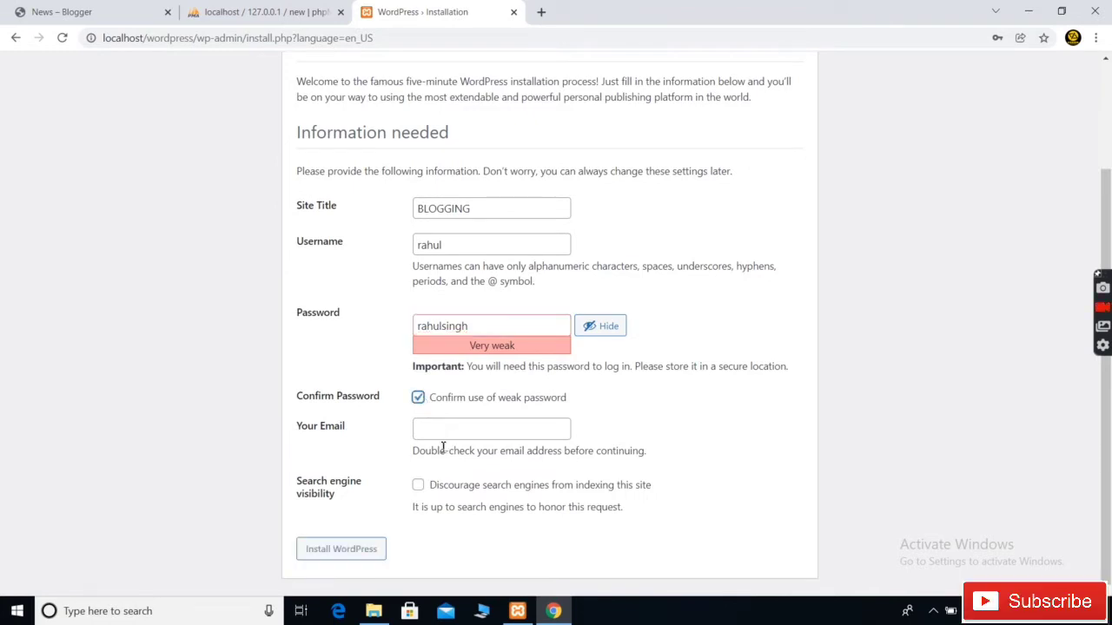
left_click(443, 431)
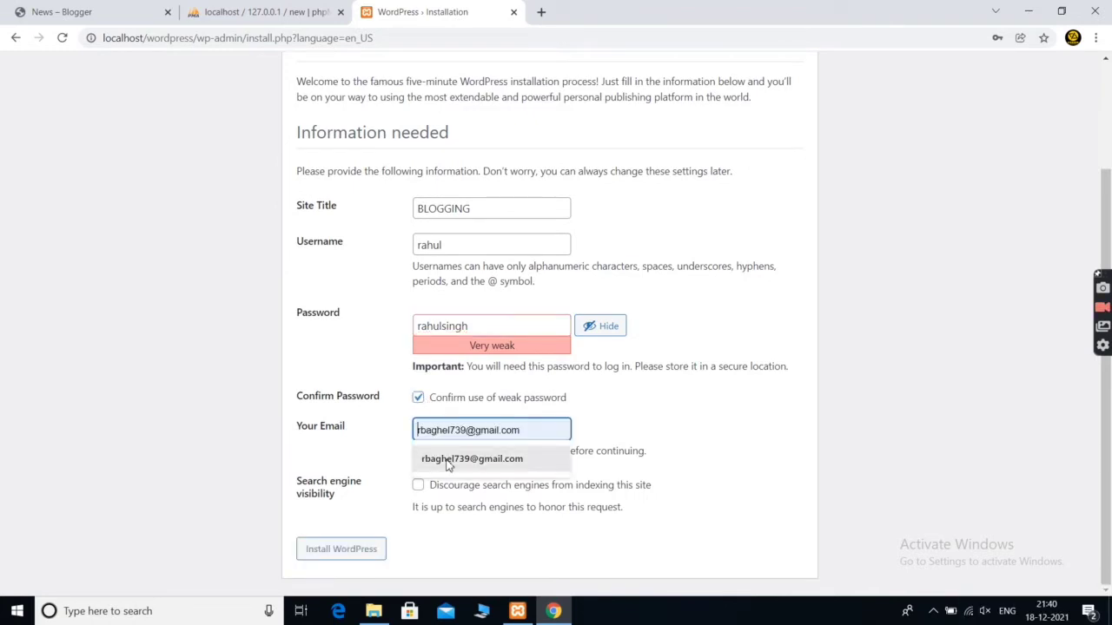
left_click(472, 458)
left_click(357, 551)
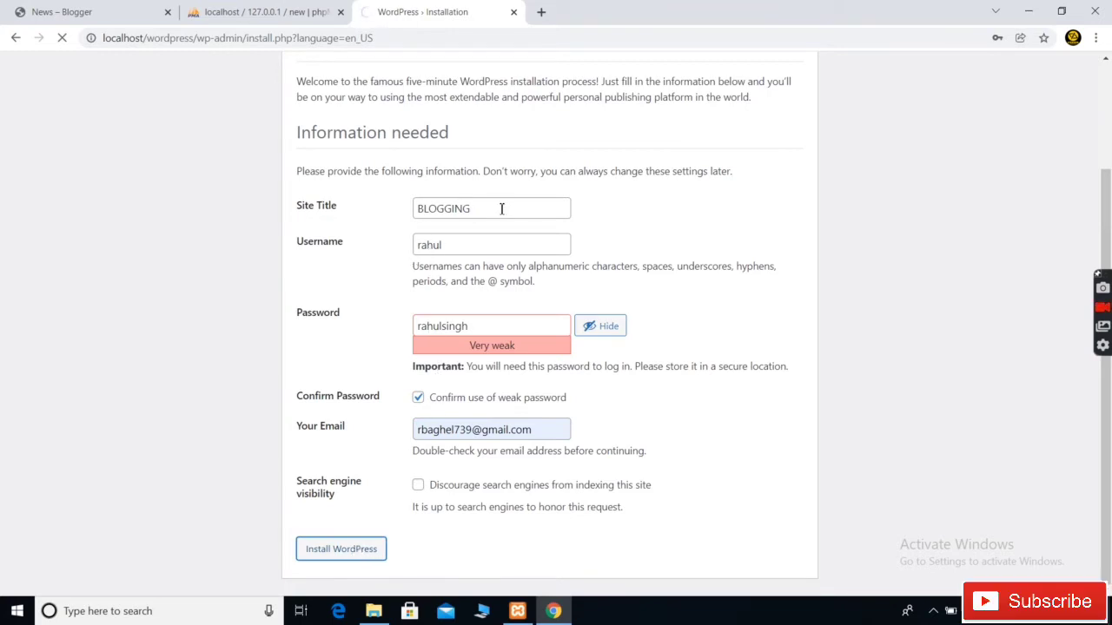
scroll(382, 298, "up", 3)
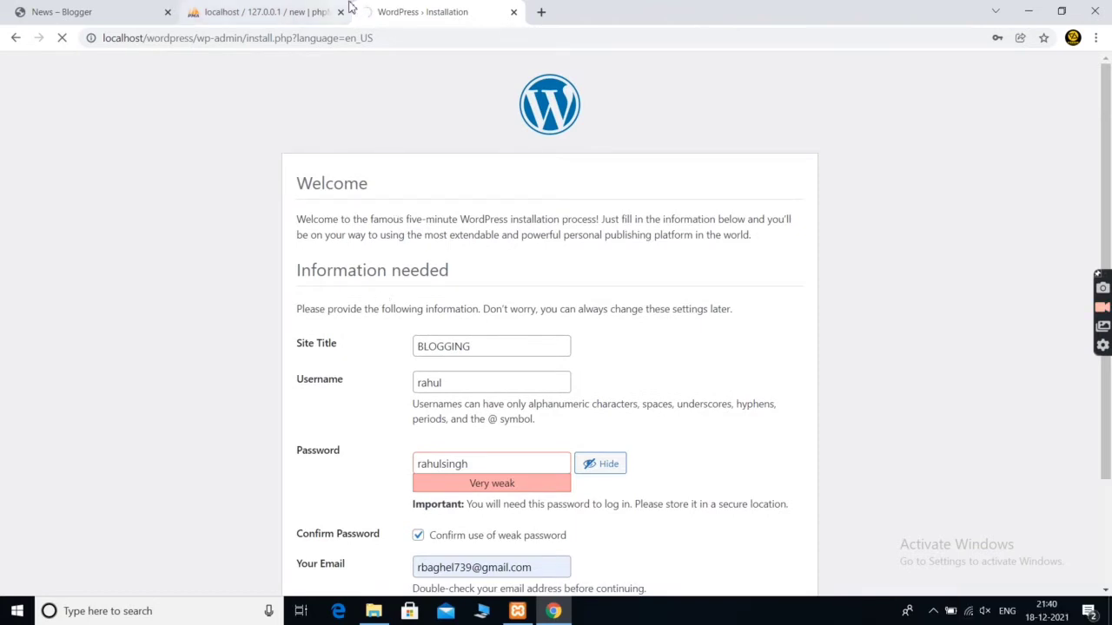
left_click(318, 10)
left_click(401, 8)
scroll(424, 345, "down", 3)
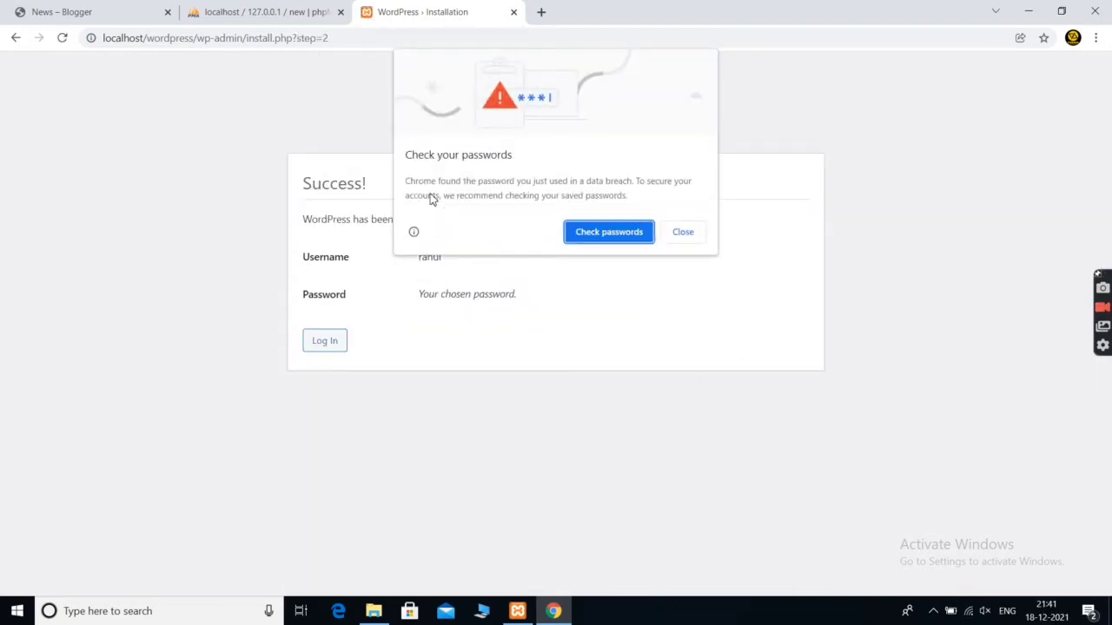
Log in to the dashboard with Remember Me ticked
left_click(685, 239)
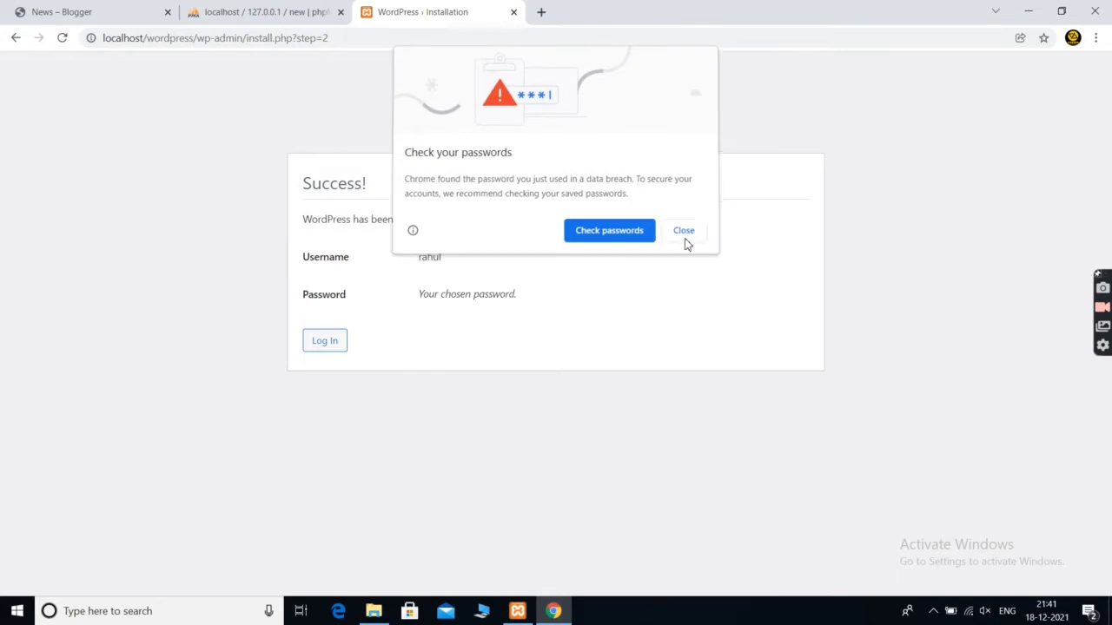
left_click(324, 341)
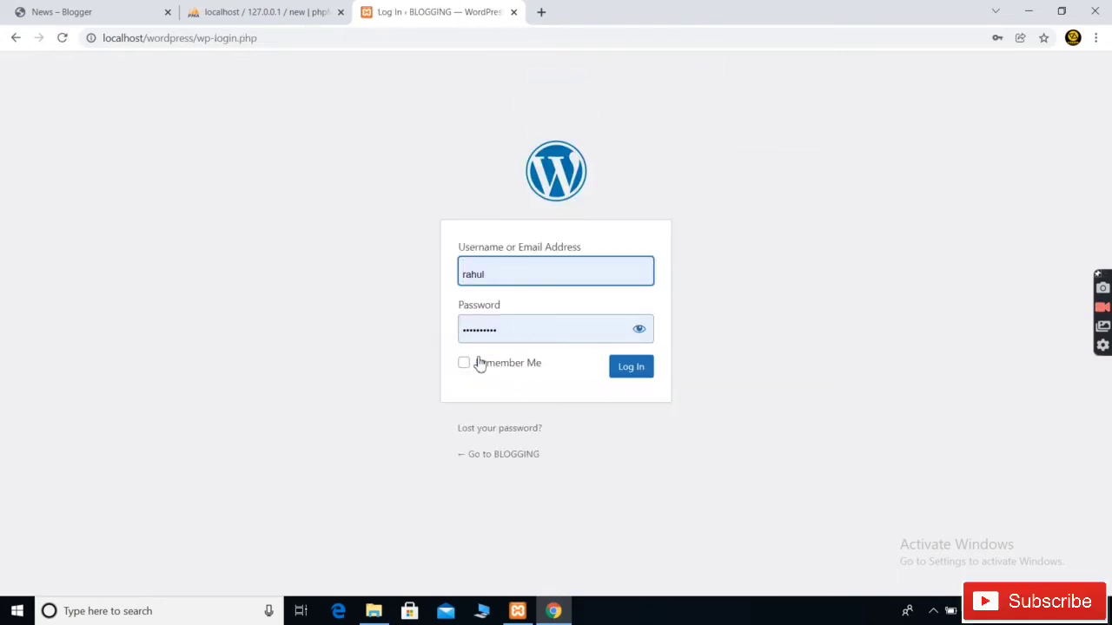
left_click(466, 365)
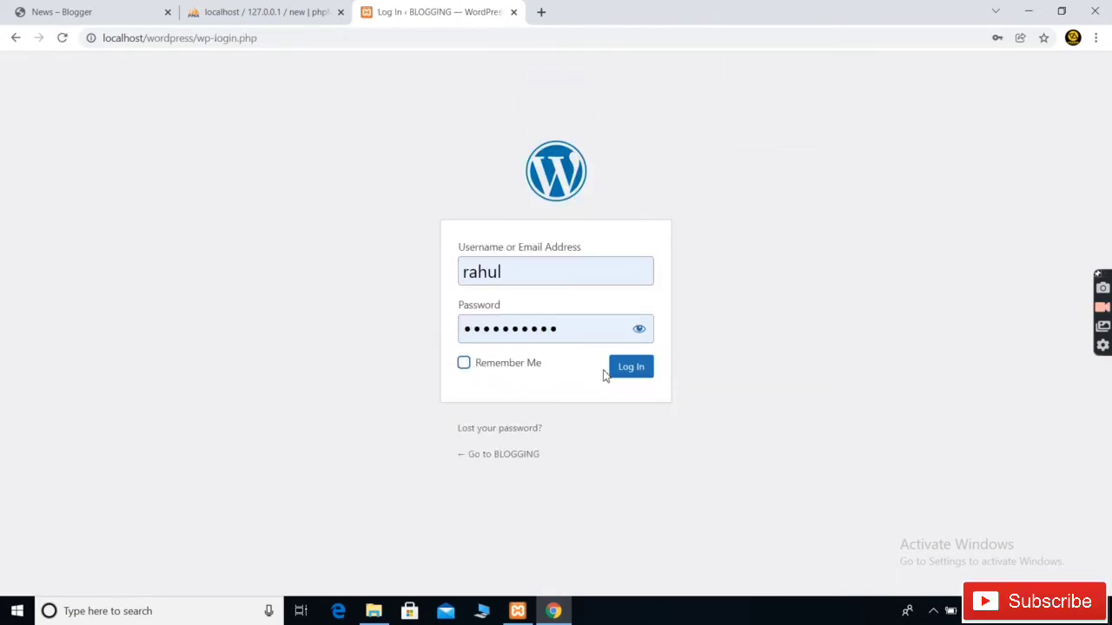
left_click(631, 369)
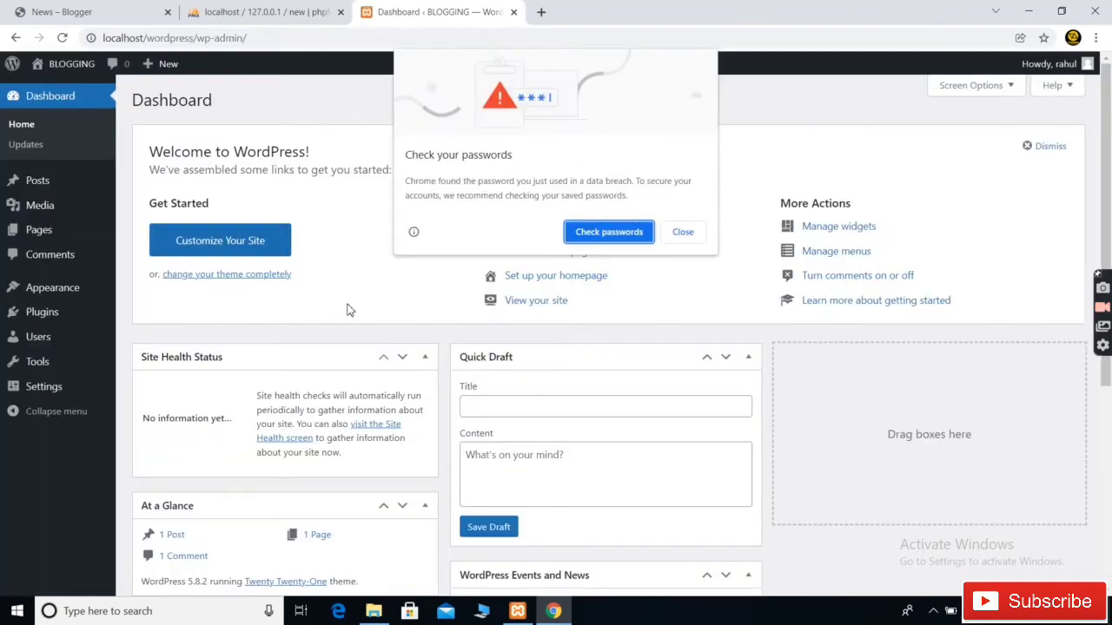
Open Posts > All Posts and select every post
left_click(672, 231)
scroll(347, 347, "down", 2)
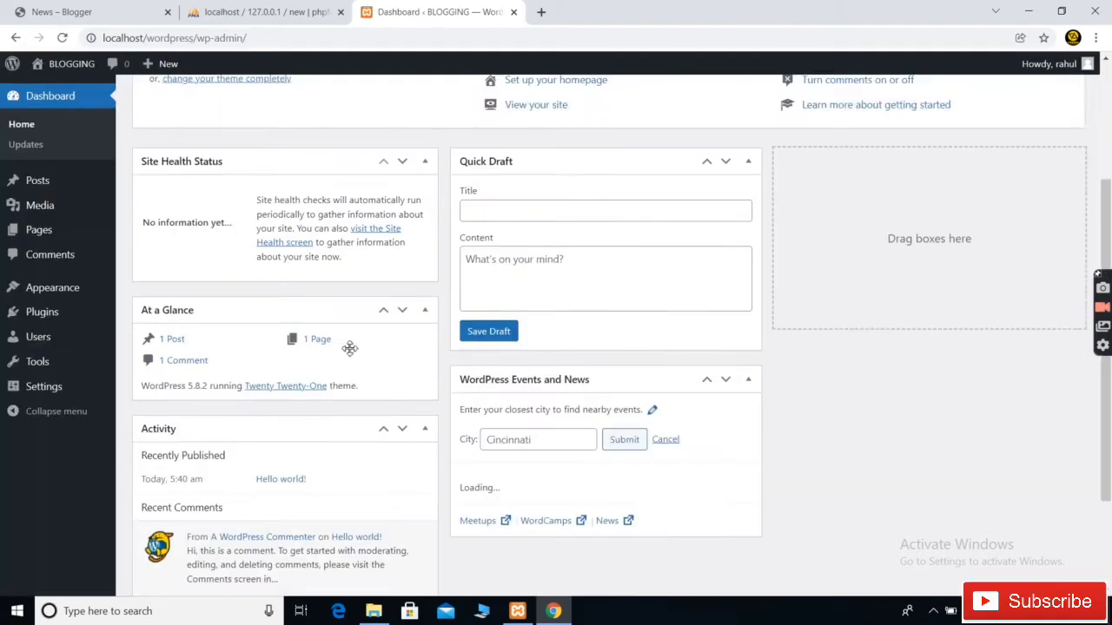
scroll(347, 348, "up", 2)
scroll(350, 351, "down", 4)
scroll(347, 348, "up", 4)
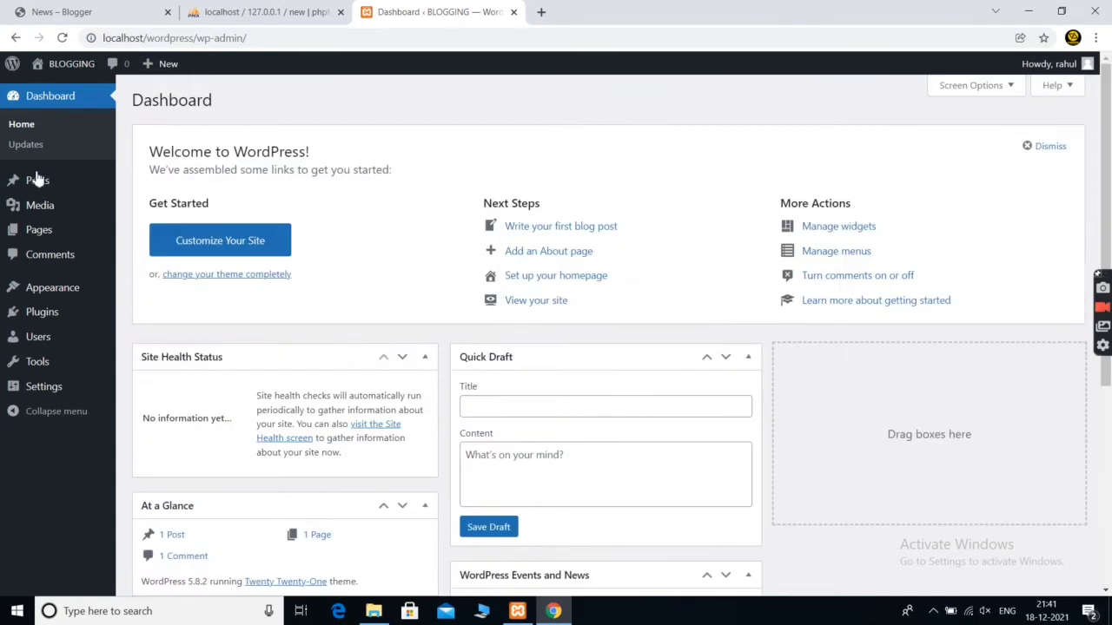
mouse_move(33, 172)
left_click(132, 183)
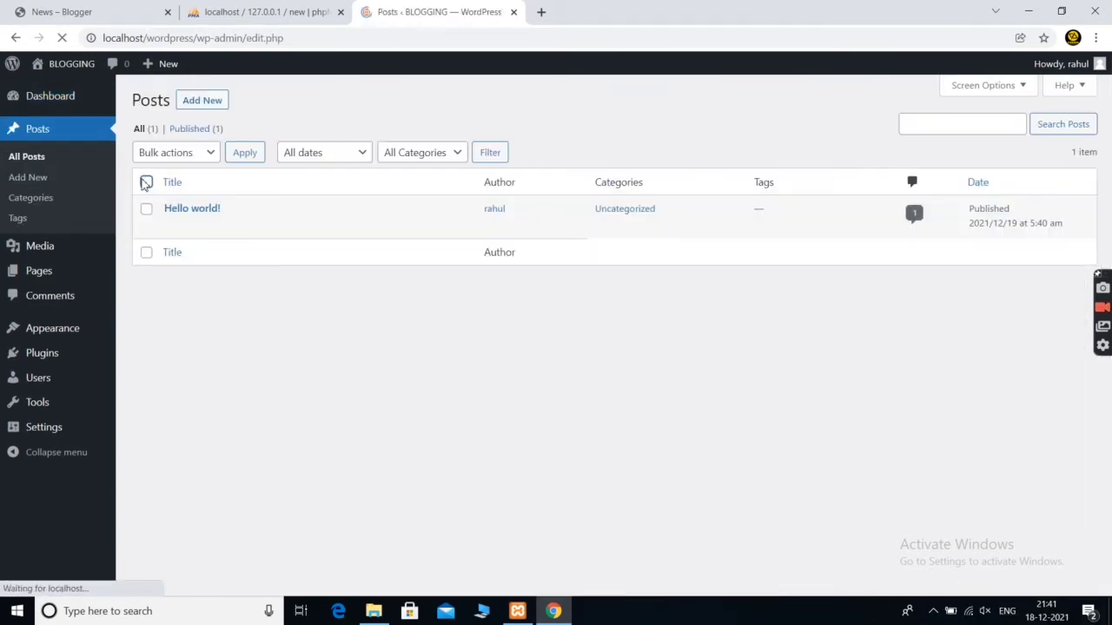
left_click(146, 182)
Move the Hello world! post to the trash with a bulk action
left_click(165, 158)
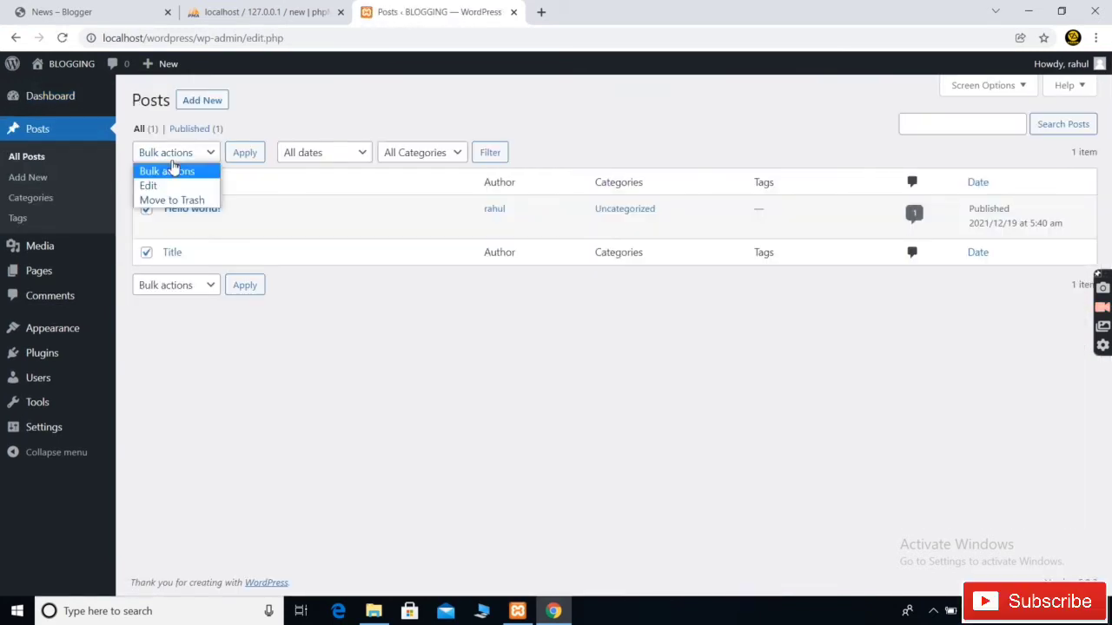
left_click(169, 199)
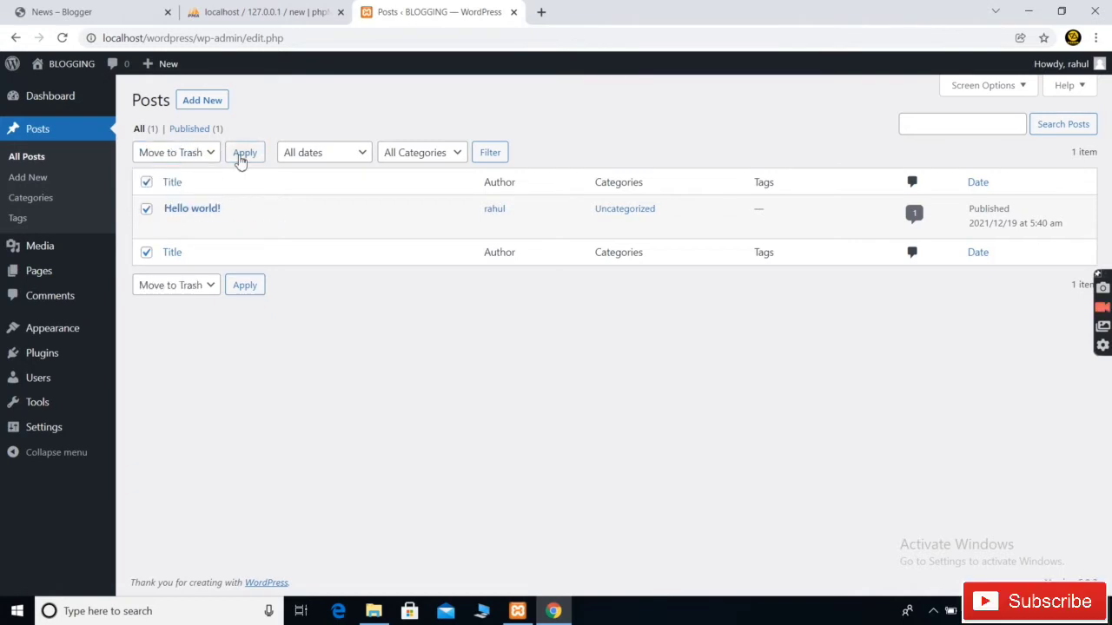
left_click(241, 157)
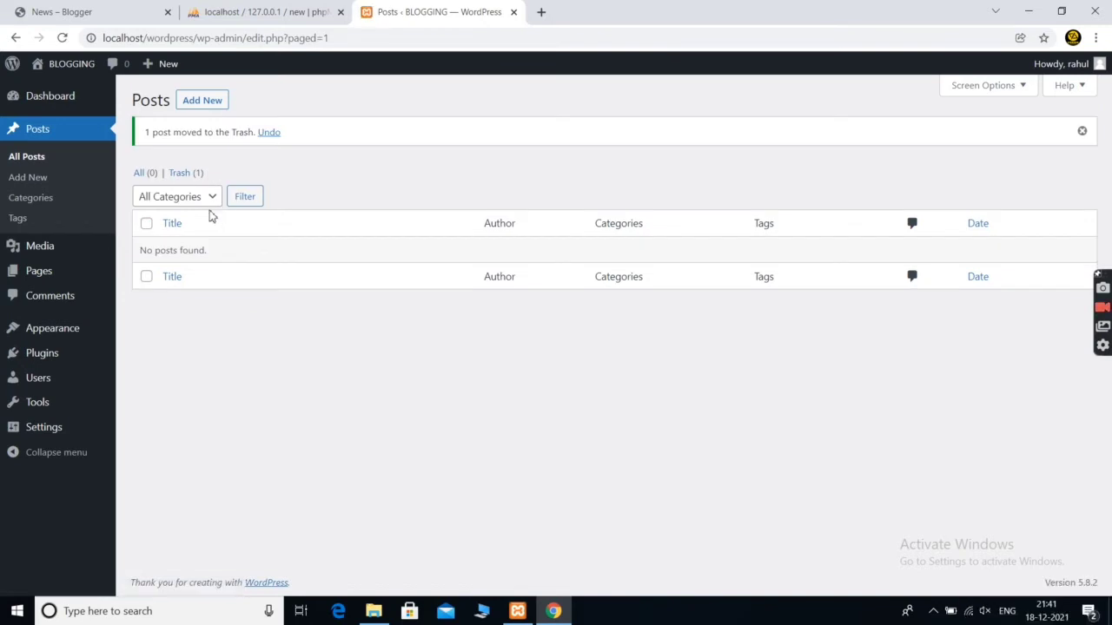
Deactivate both Akismet Anti-Spam and Hello Dolly with a bulk action on Plugins
left_click(41, 354)
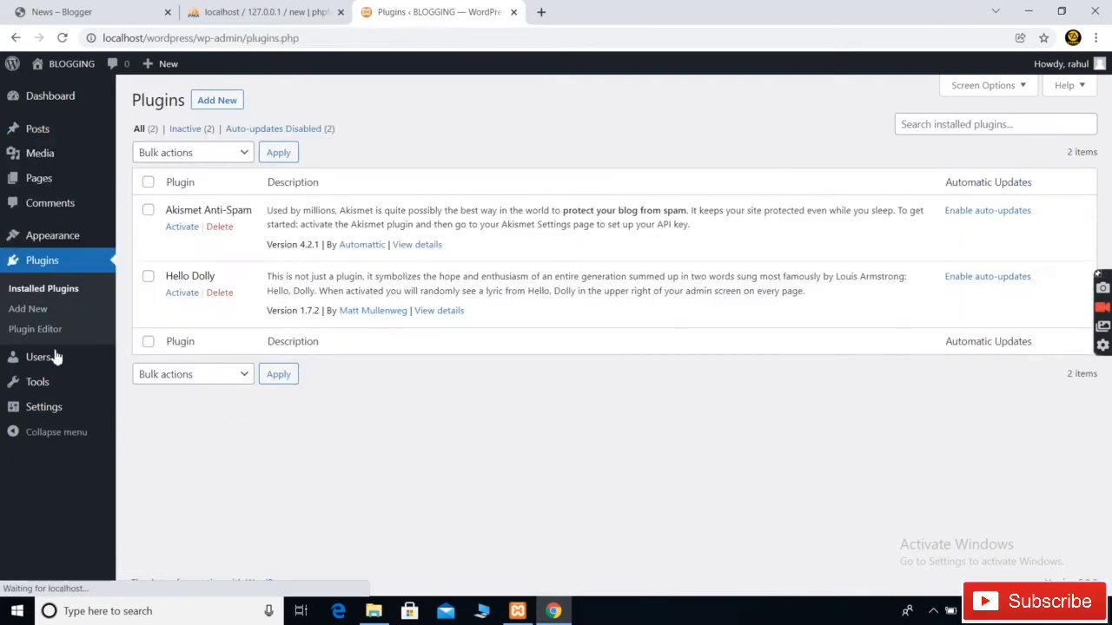
left_click(148, 185)
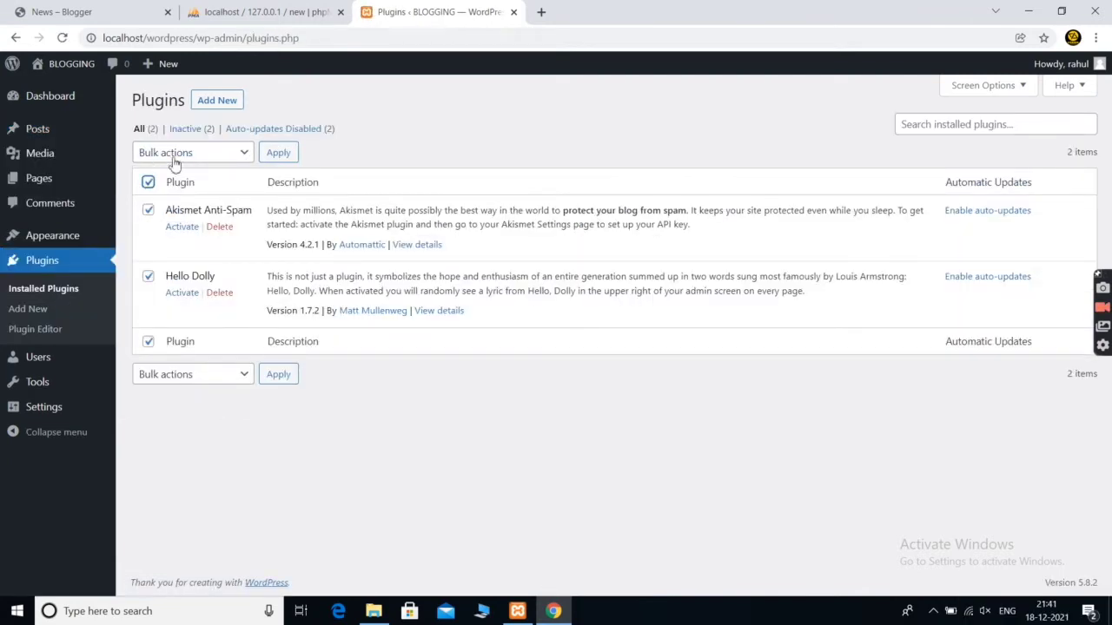
left_click(191, 149)
left_click(178, 201)
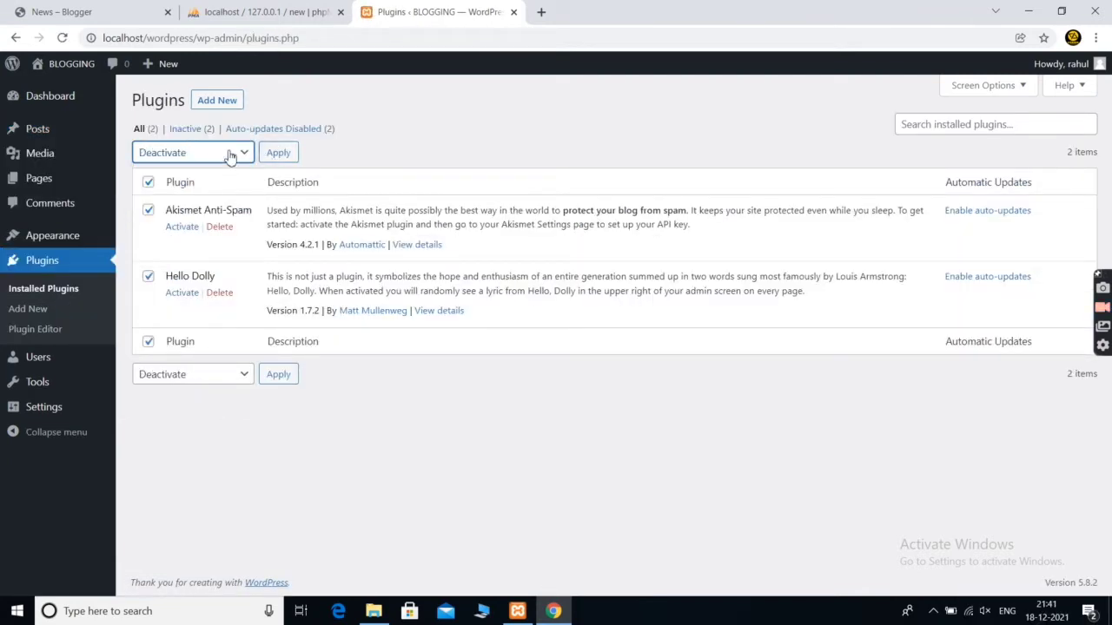
left_click(218, 154)
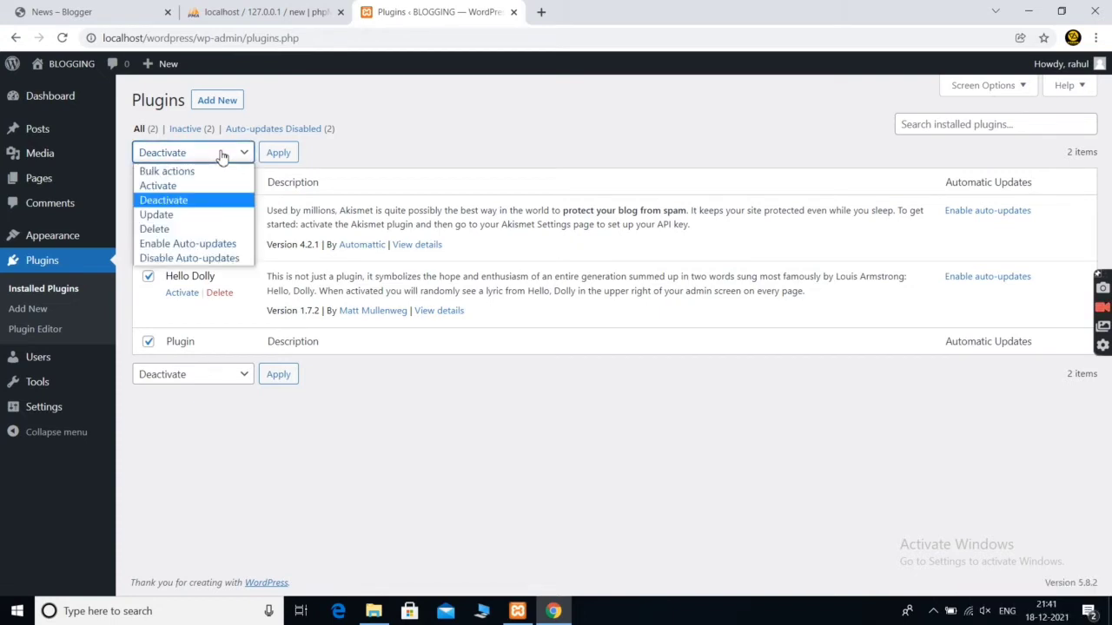
left_click(279, 152)
left_click(279, 153)
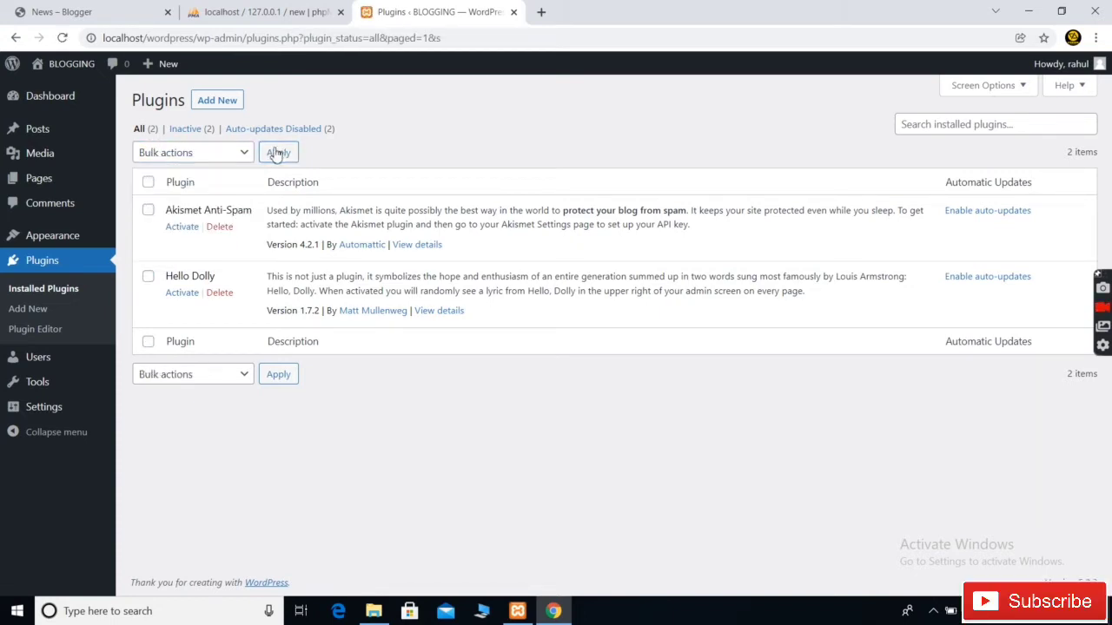
Delete both plugins and confirm removing their data
left_click(149, 183)
left_click(198, 150)
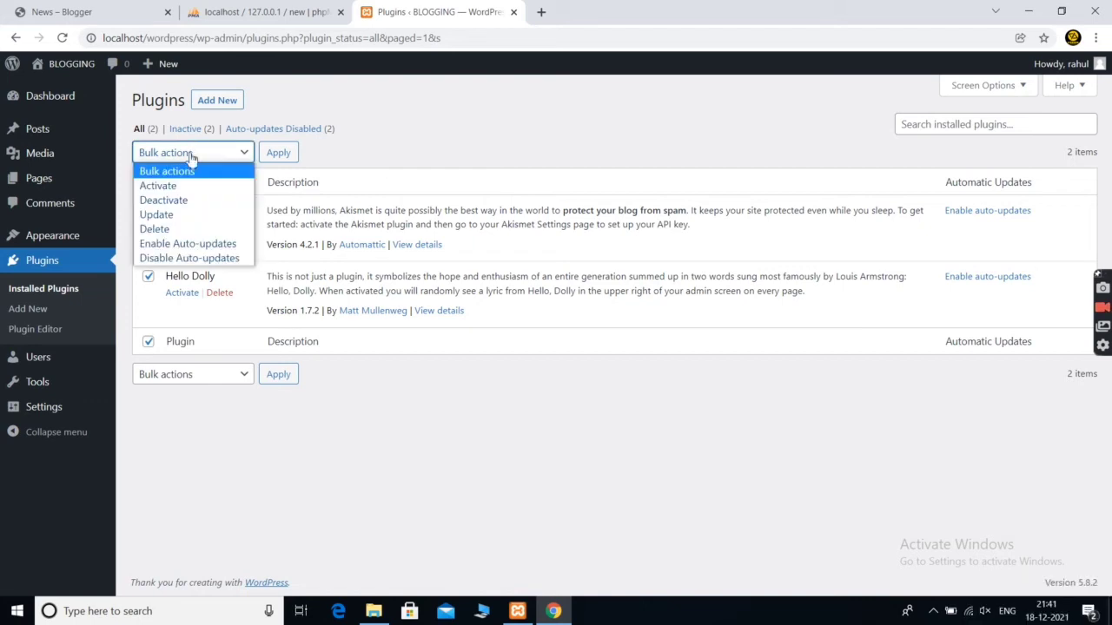
left_click(174, 228)
left_click(271, 153)
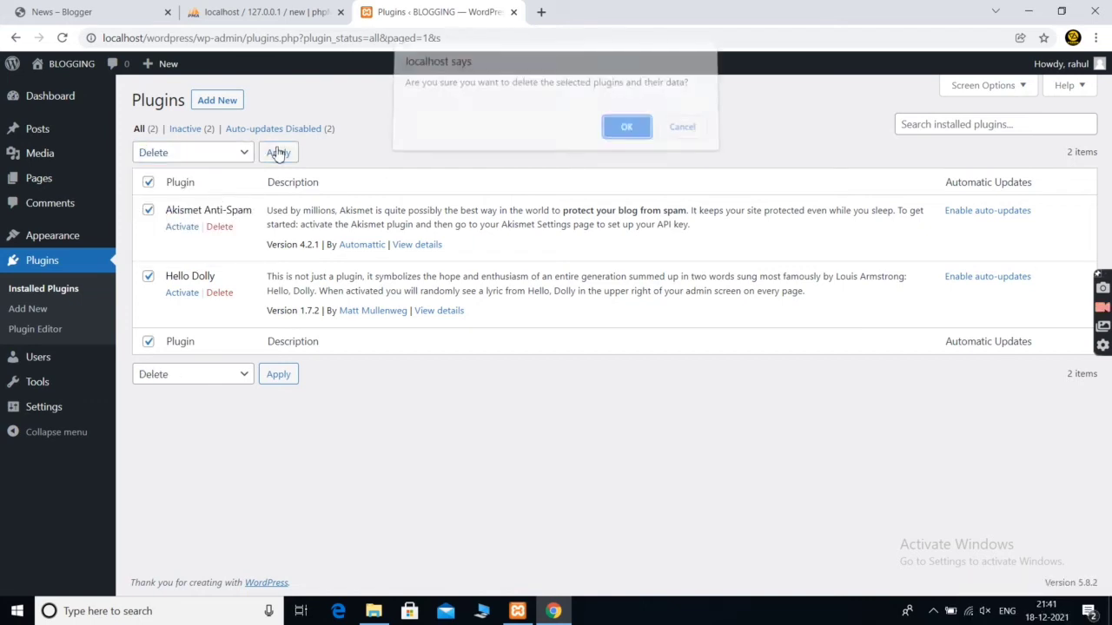
left_click(632, 134)
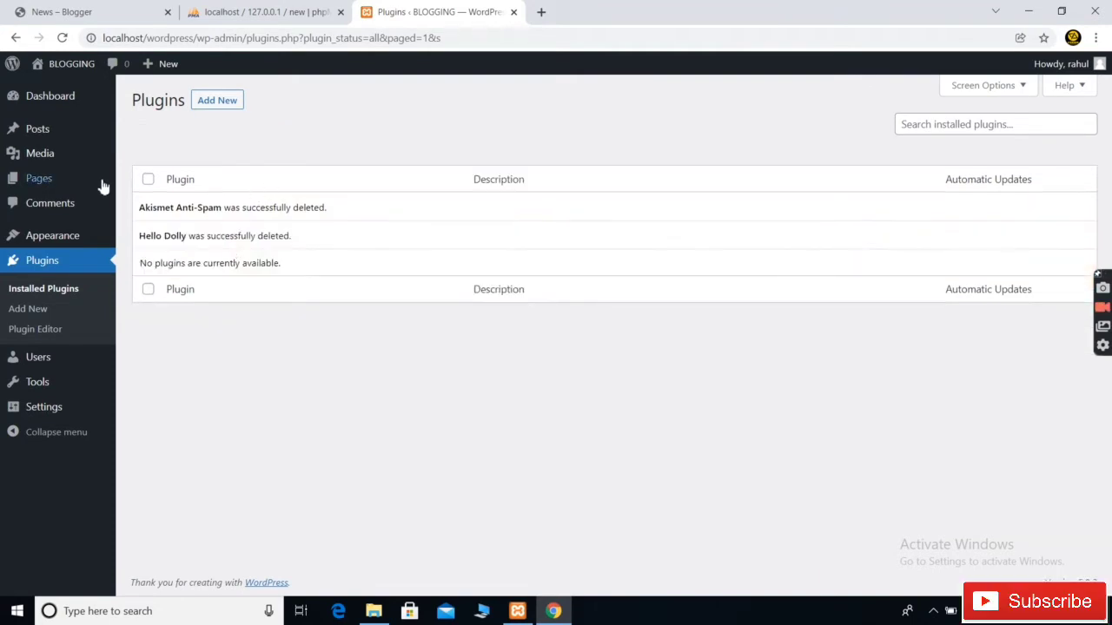
left_click(41, 185)
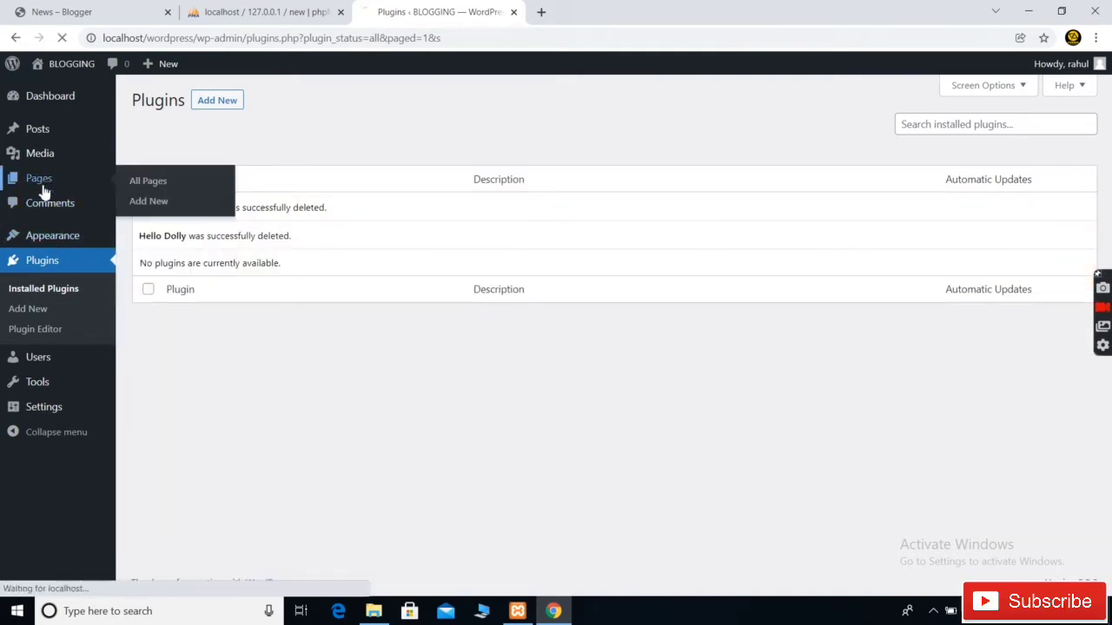
Trash the Privacy Policy and Sample Page pages with a bulk action
left_click(185, 156)
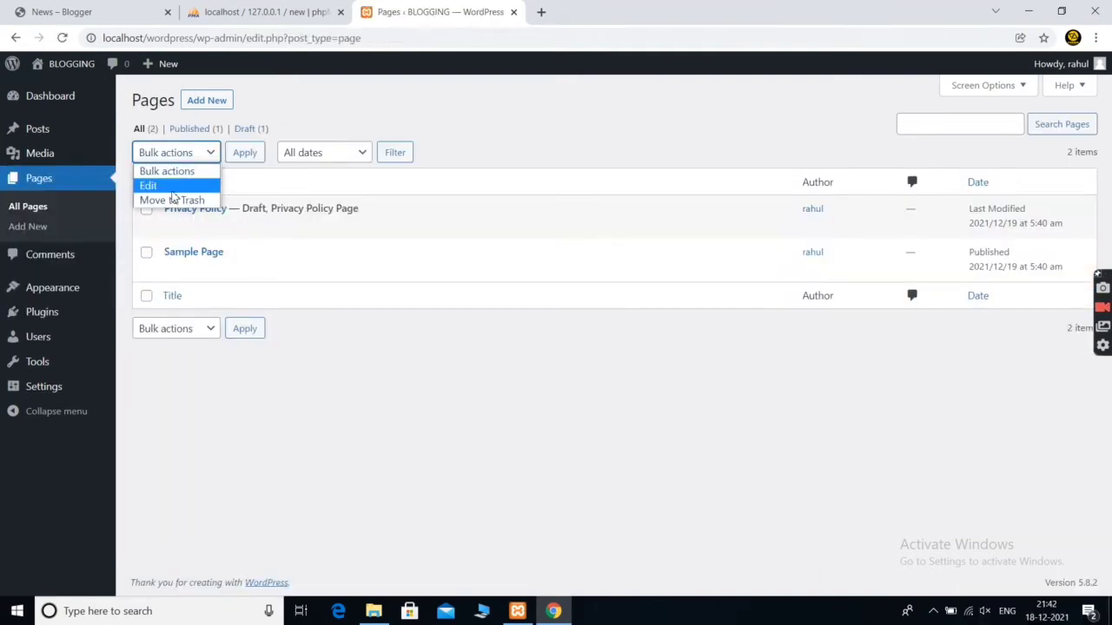
left_click(172, 200)
left_click(147, 184)
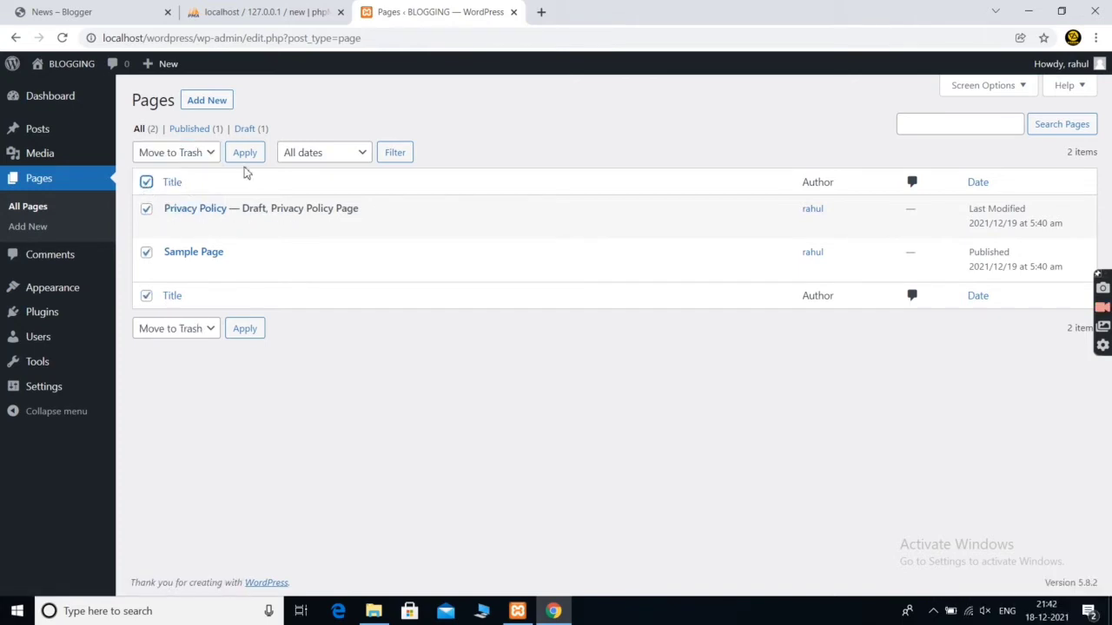
left_click(246, 154)
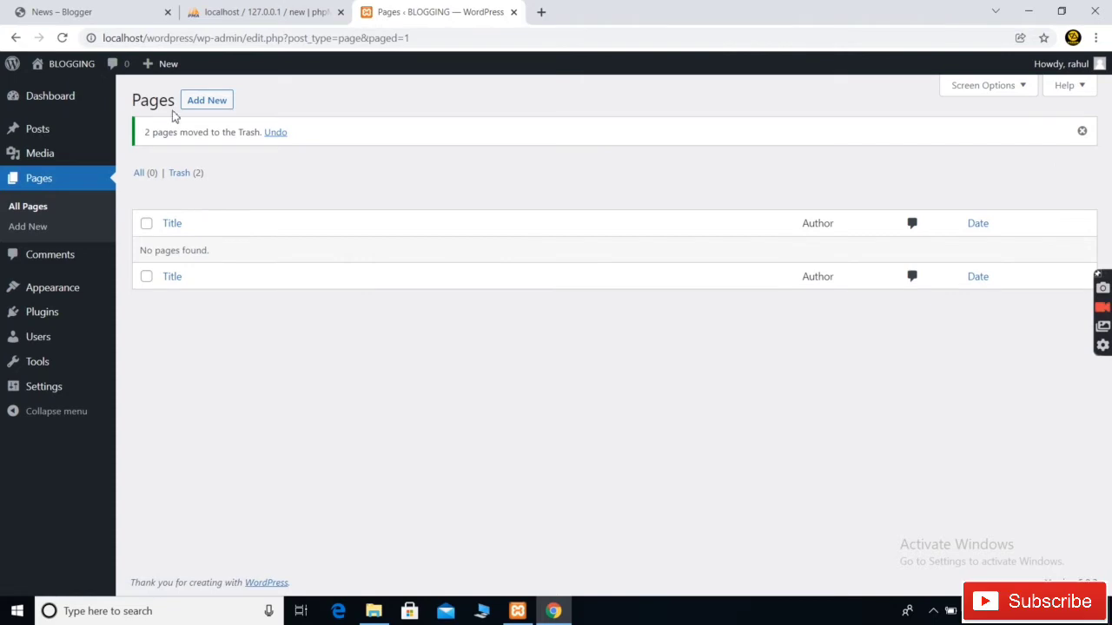
Delete the Twenty Nineteen and Twenty Twenty themes from their Theme Details
left_click(70, 289)
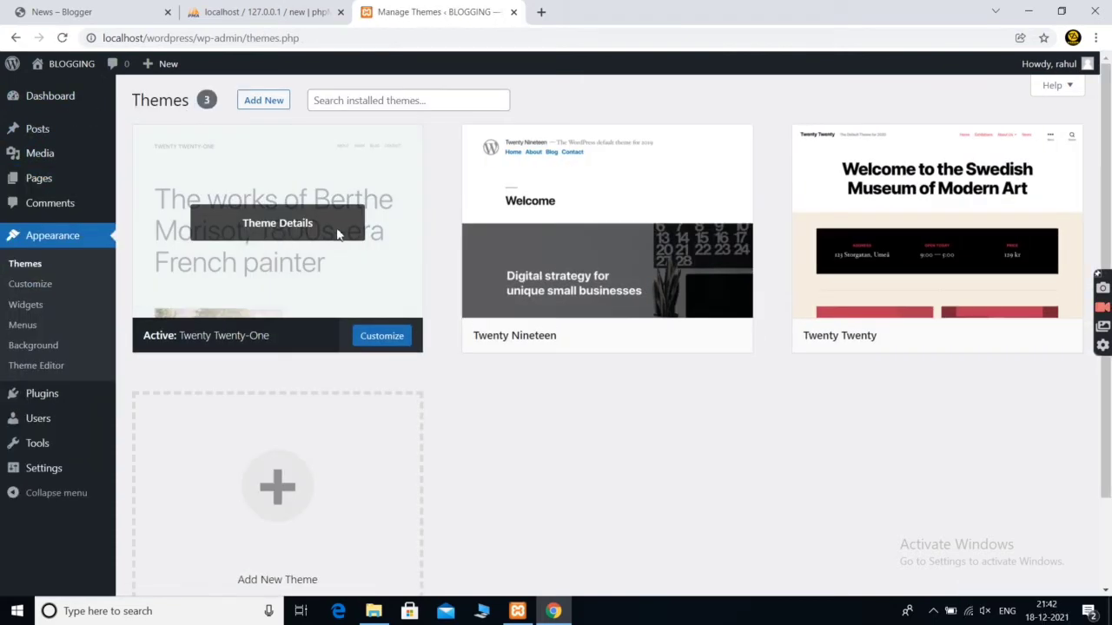
left_click(396, 215)
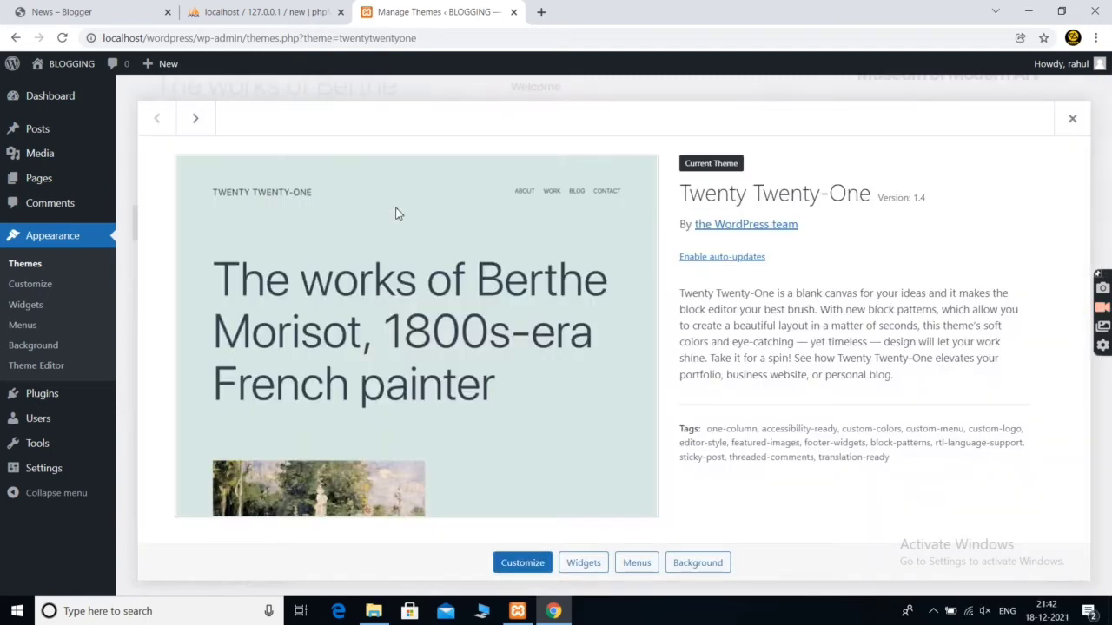
left_click(209, 137)
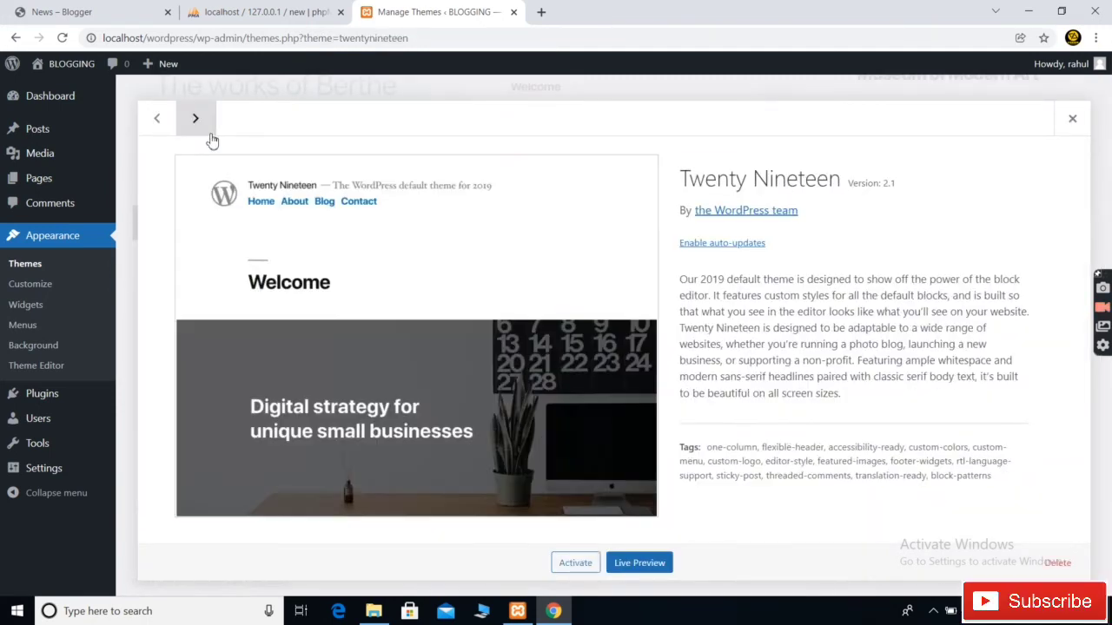
left_click(1057, 565)
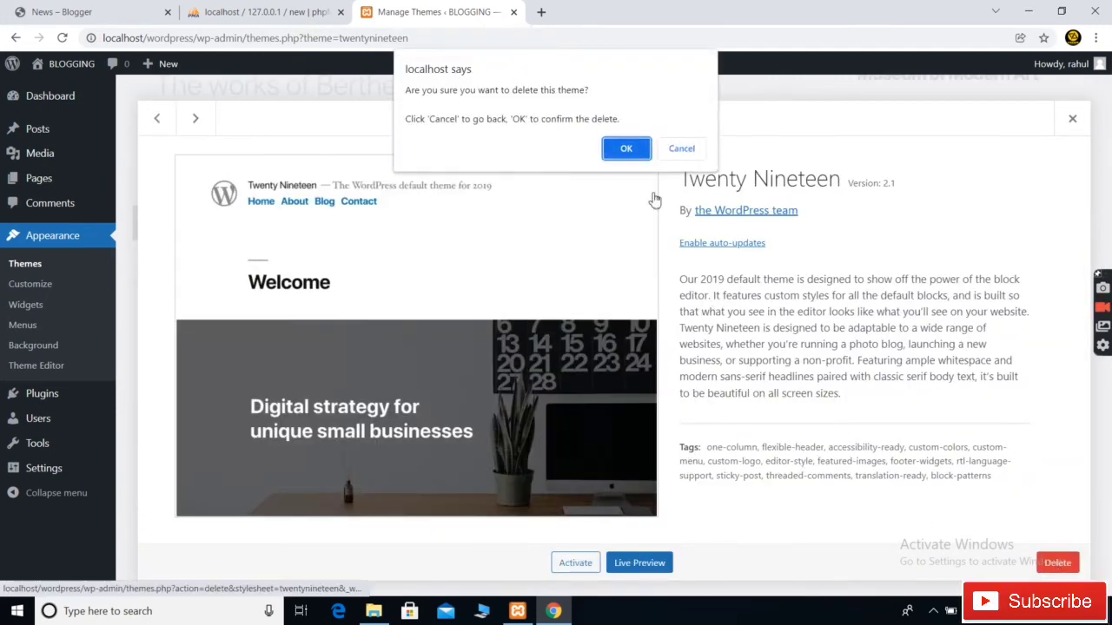
left_click(626, 151)
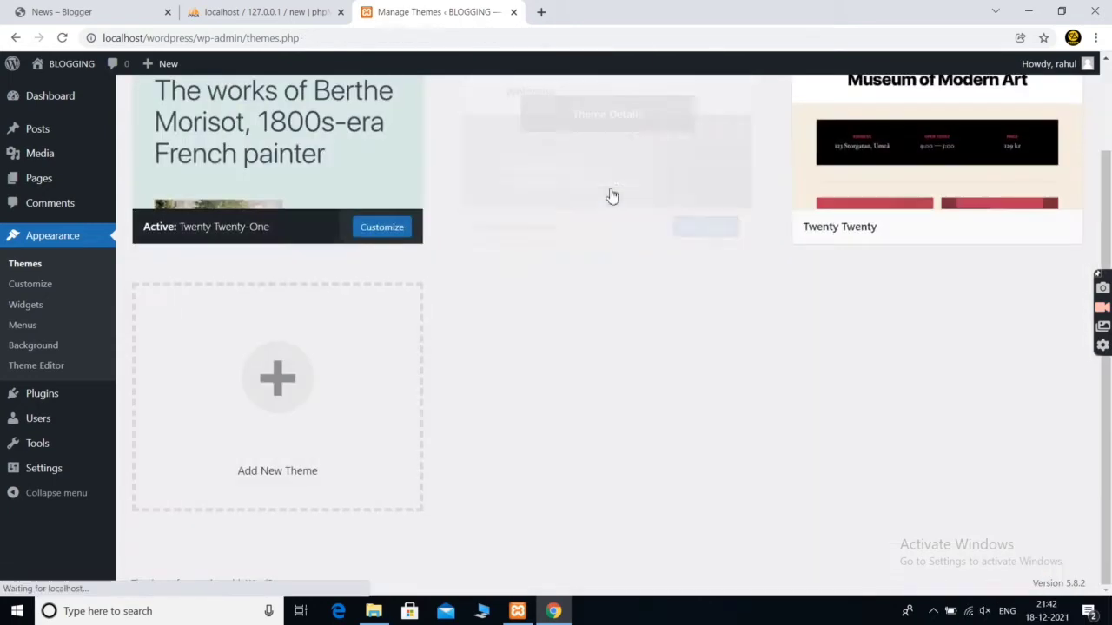
left_click(701, 188)
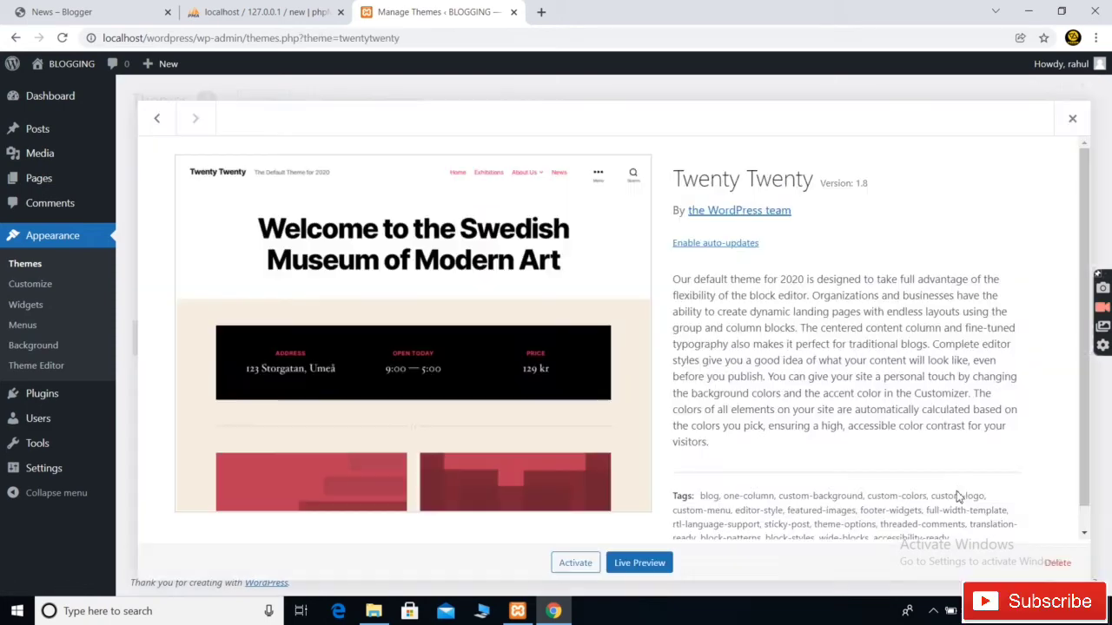
left_click(1053, 564)
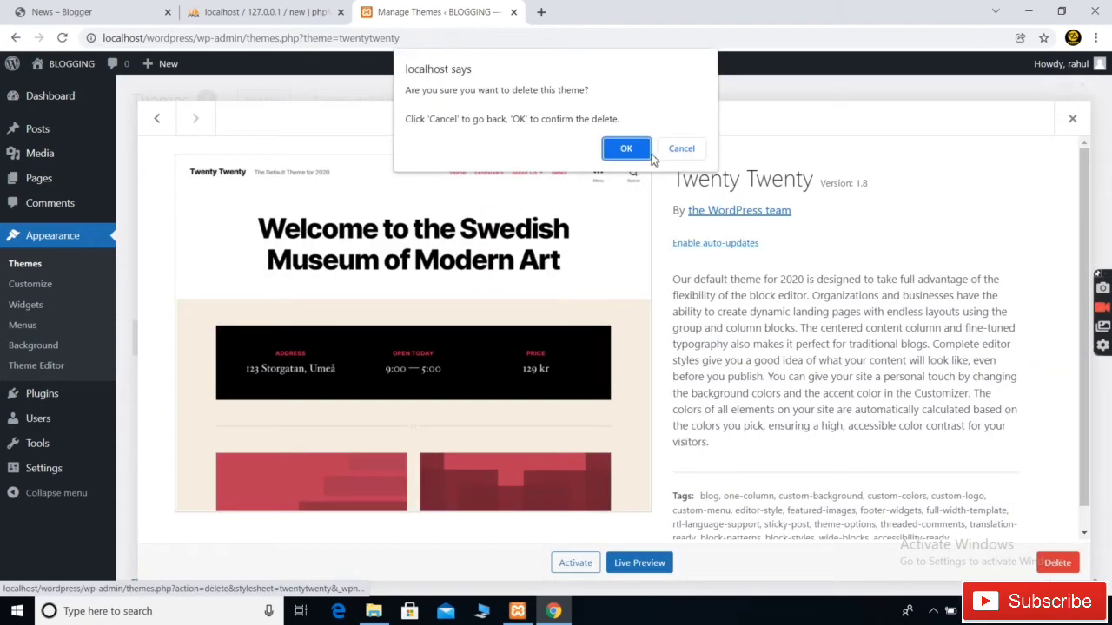
left_click(627, 145)
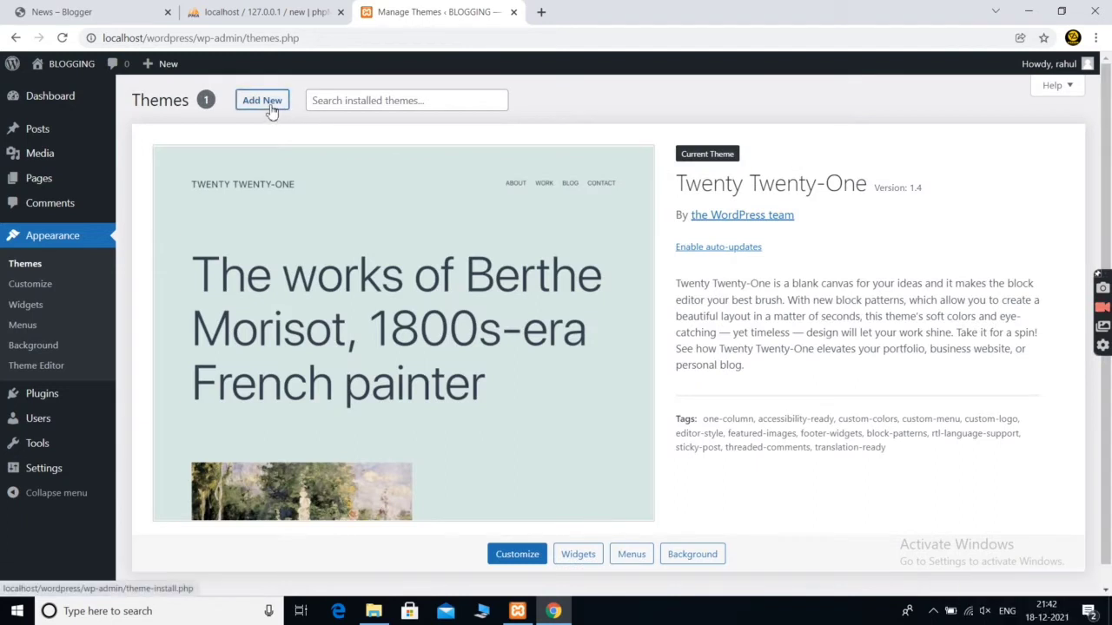
left_click(270, 106)
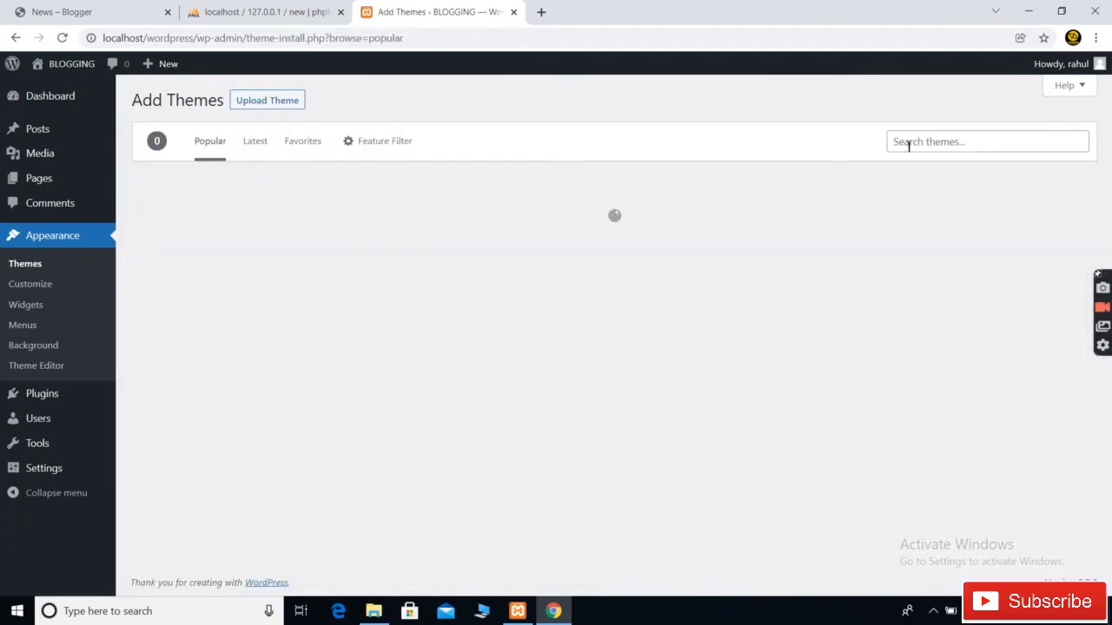
Install the Neve theme from the theme directory and activate it
left_click(909, 140)
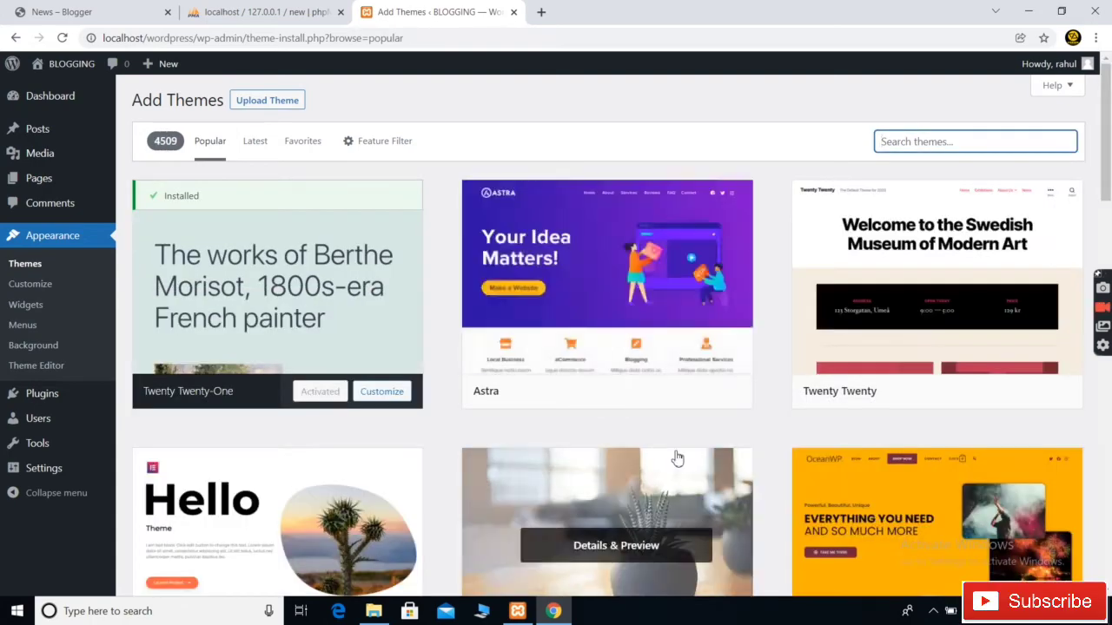
scroll(676, 456, "down", 3)
scroll(676, 458, "down", 4)
scroll(675, 457, "up", 1)
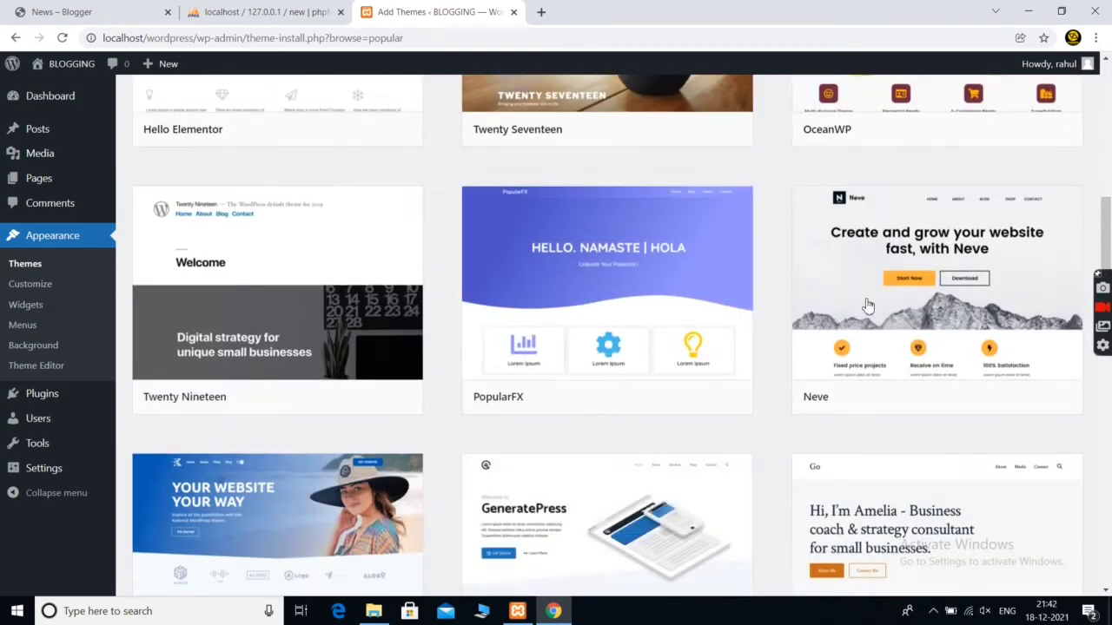
left_click(996, 399)
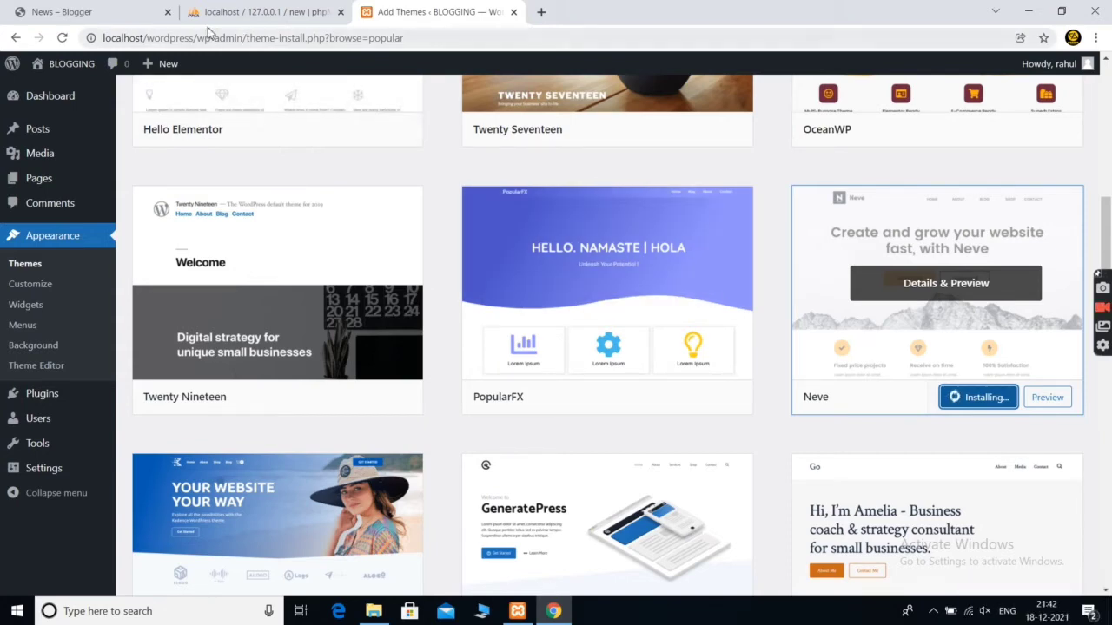
left_click(168, 13)
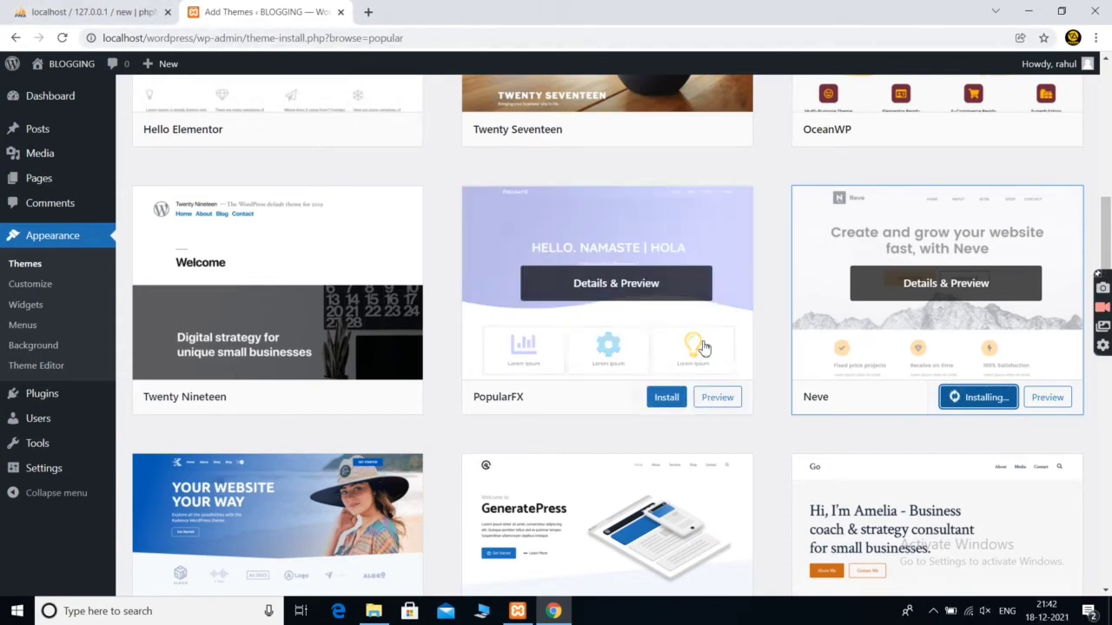
scroll(858, 305, "down", 1)
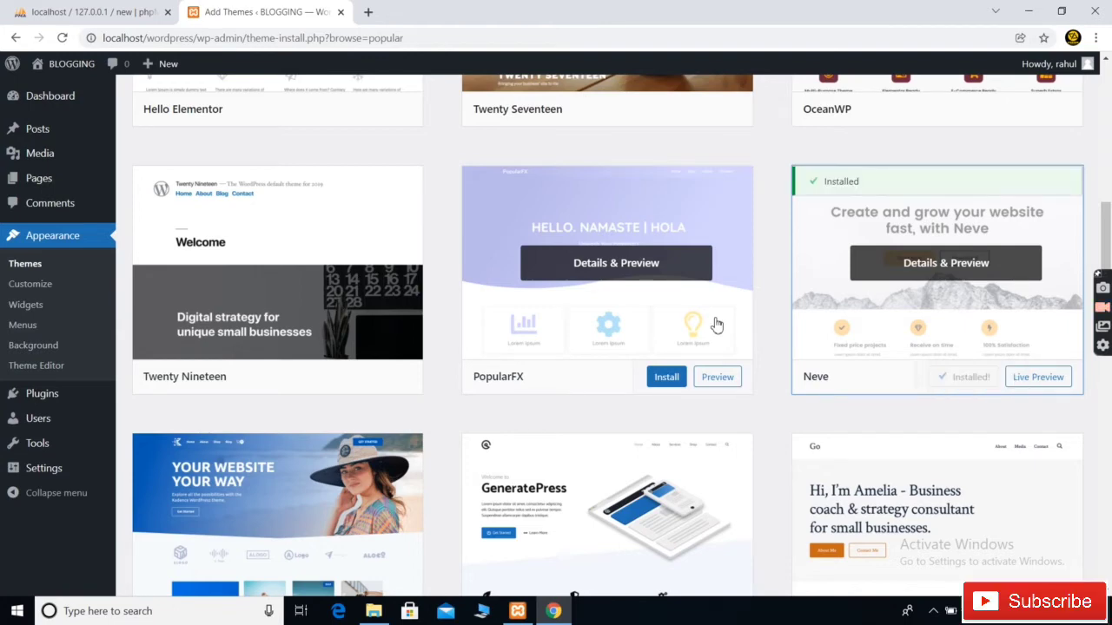
left_click(966, 381)
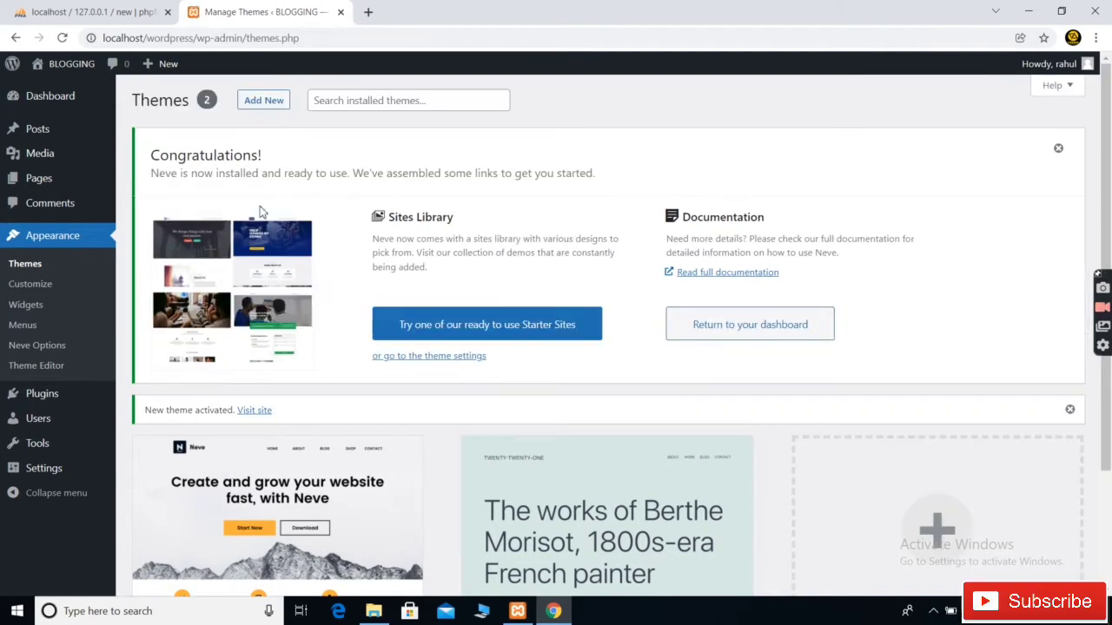
Open Neve's starter sites, install the templates plugin, and preview the Shop starter site
left_click(447, 327)
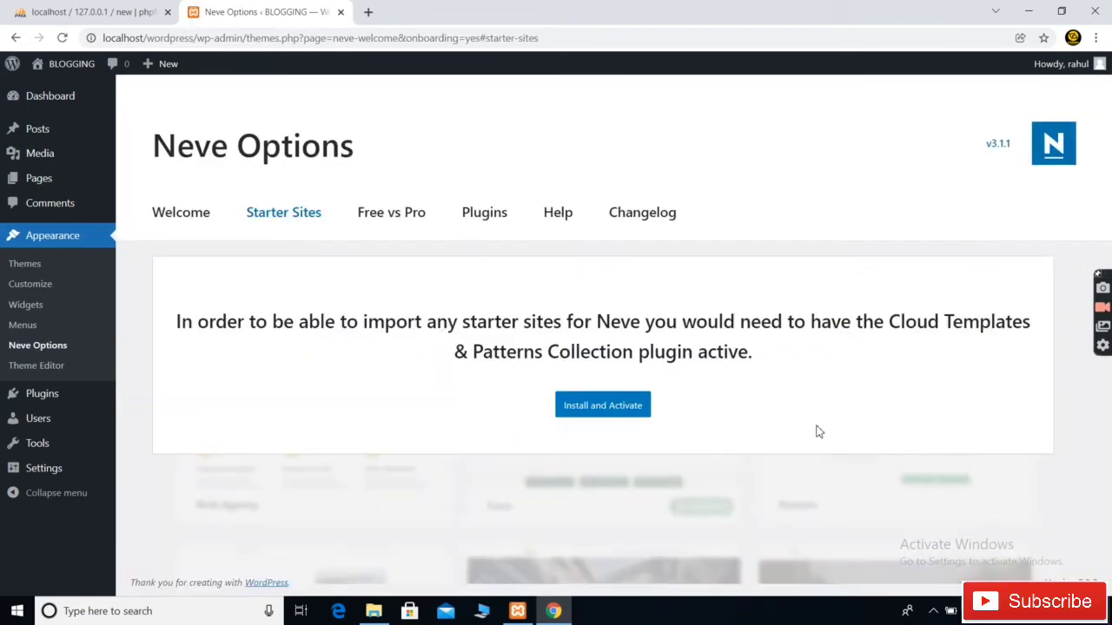
left_click(608, 414)
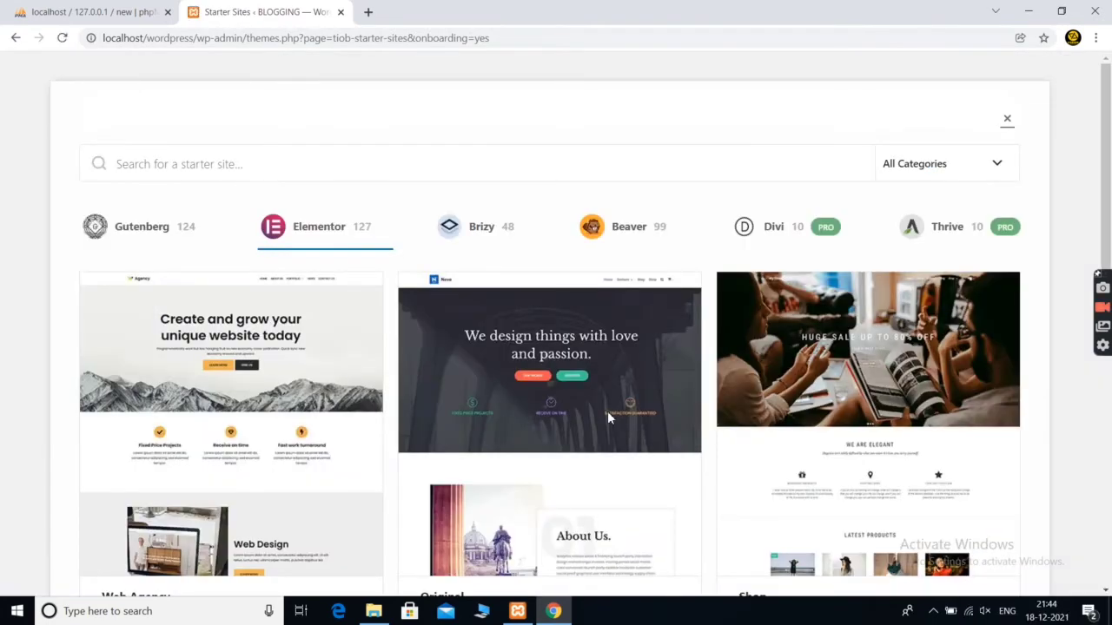
scroll(409, 352, "down", 4)
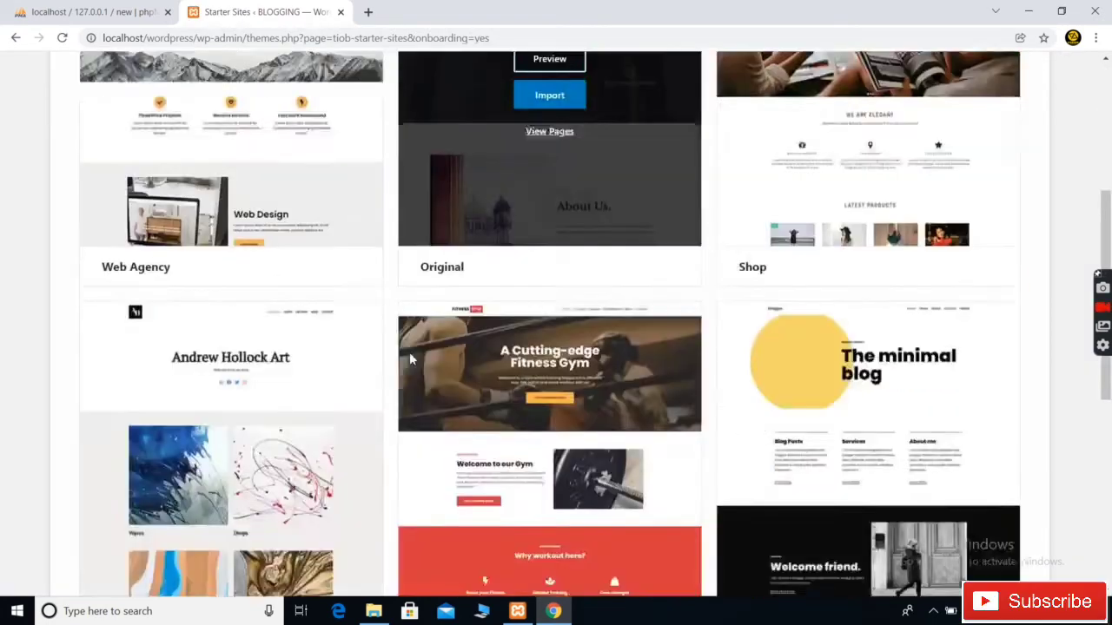
scroll(409, 351, "down", 10)
scroll(409, 352, "up", 15)
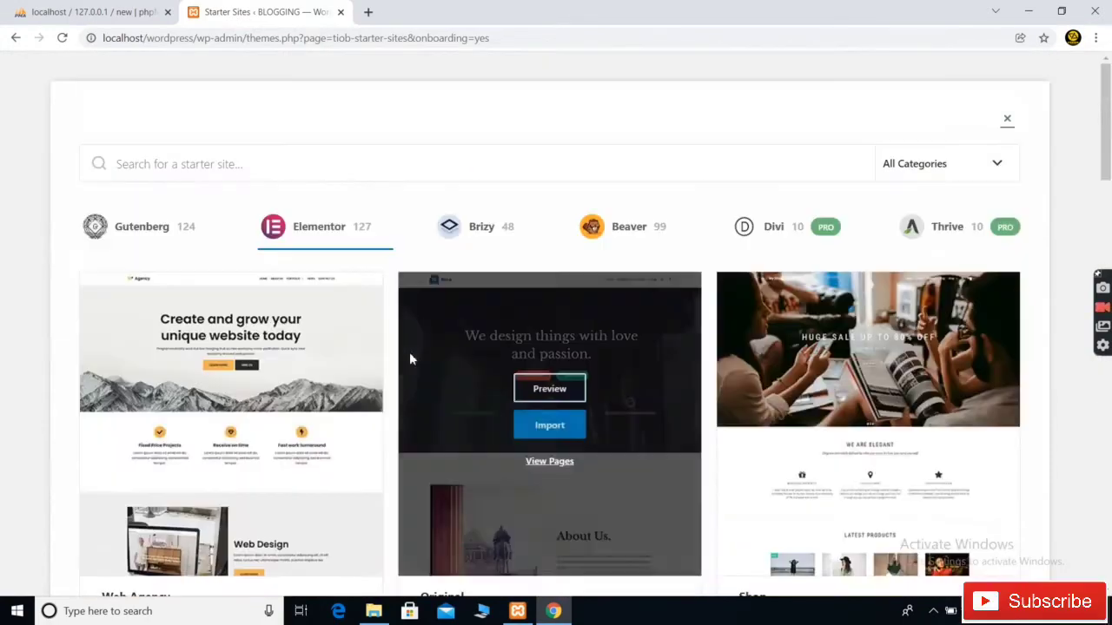
scroll(871, 330, "down", 2)
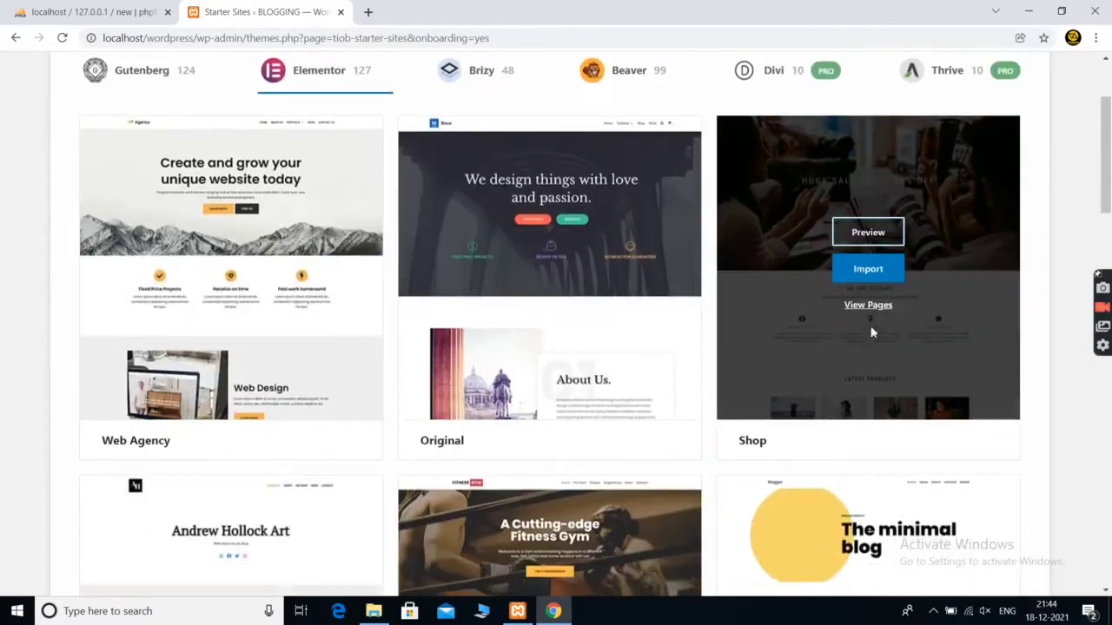
left_click(860, 235)
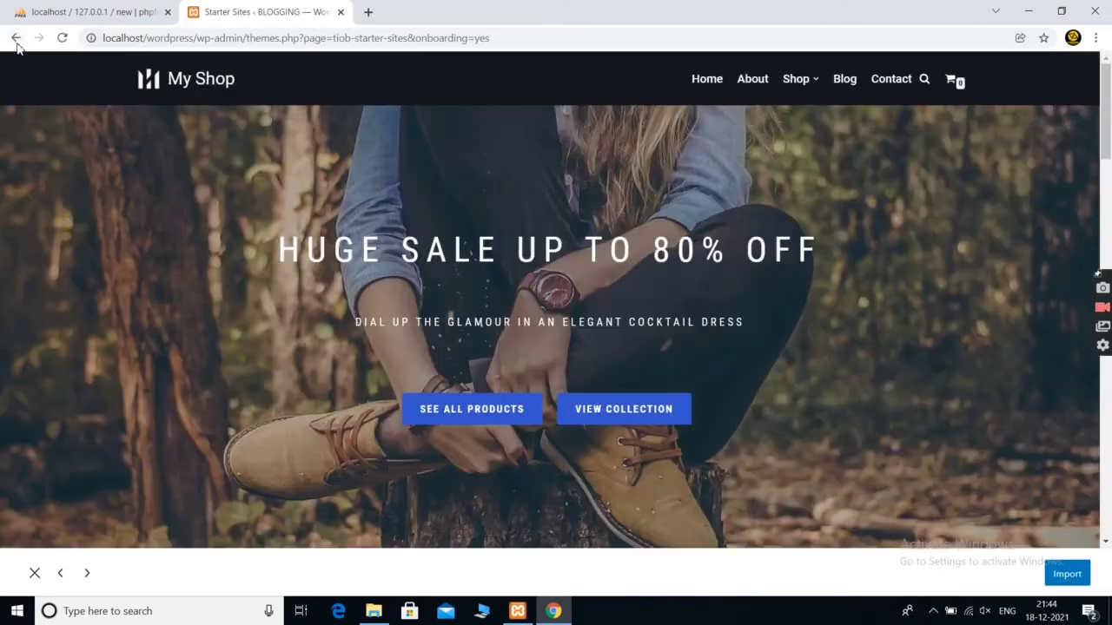
left_click(16, 38)
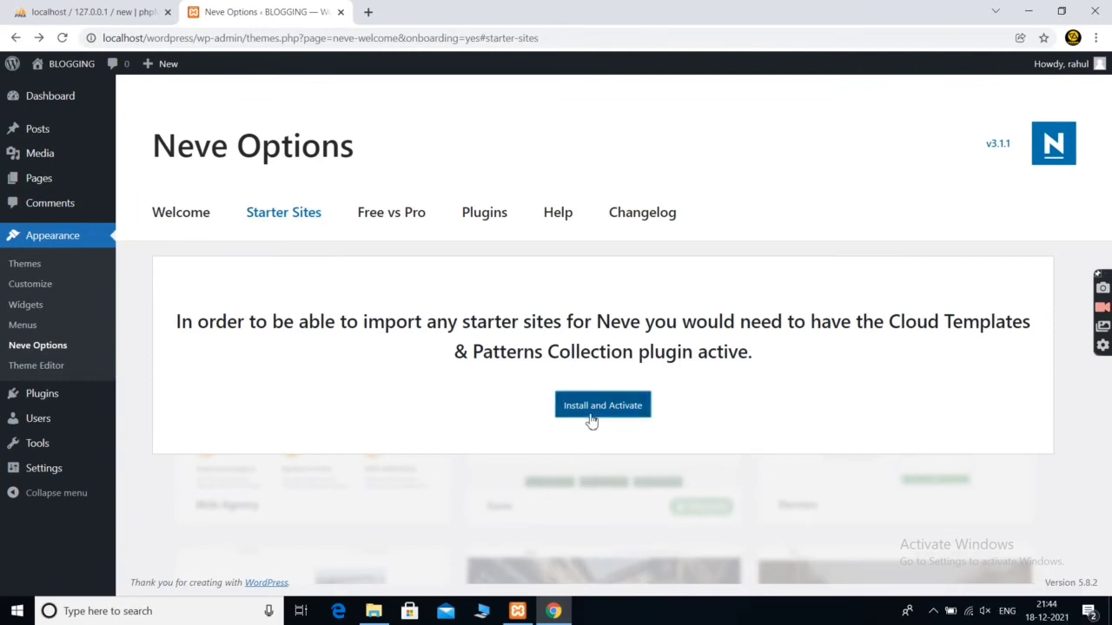
left_click(592, 420)
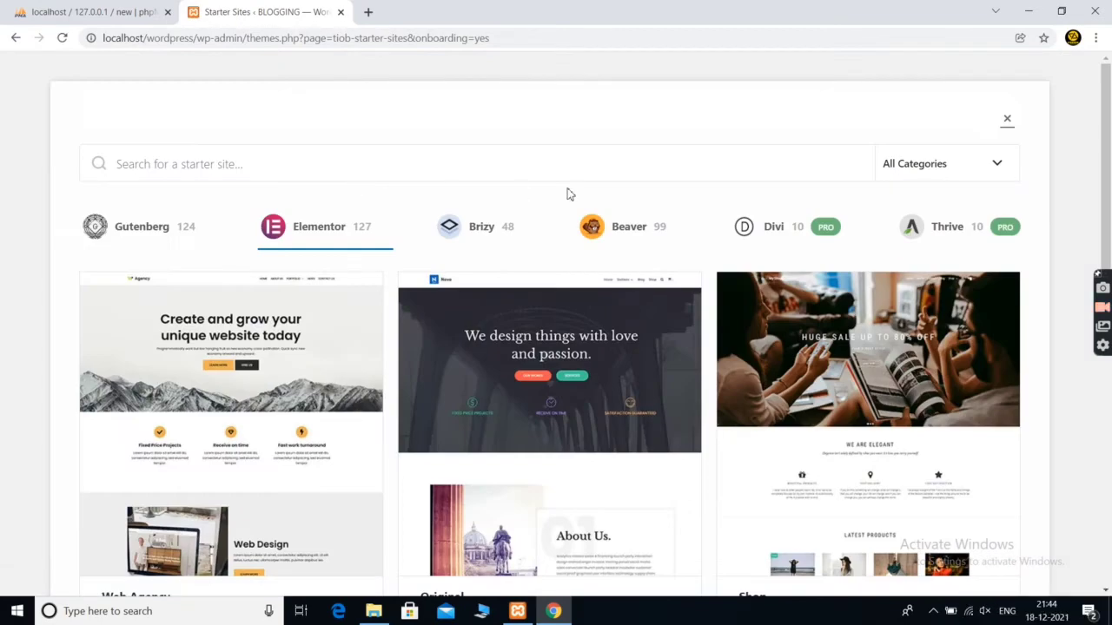
mouse_move(569, 417)
scroll(569, 418, "down", 7)
mouse_move(765, 367)
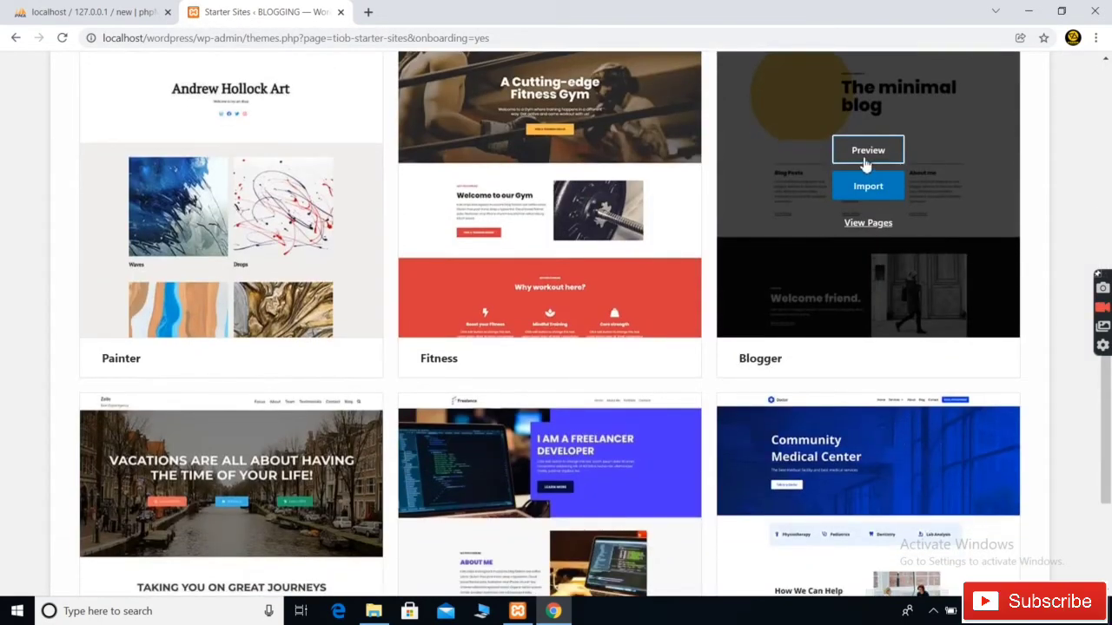
left_click(863, 153)
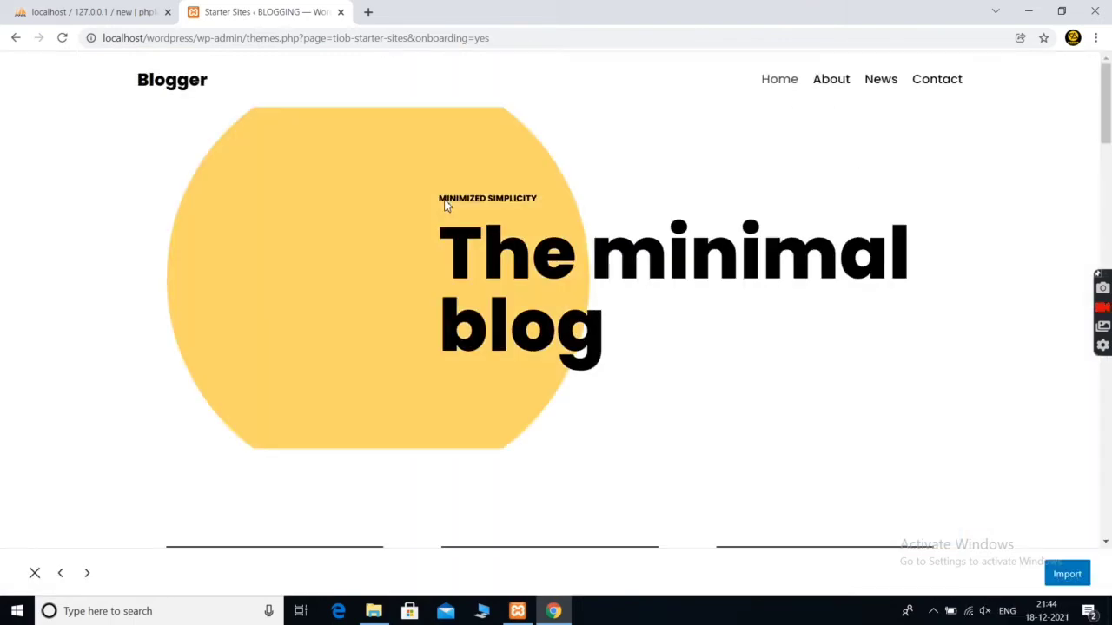
scroll(478, 310, "down", 15)
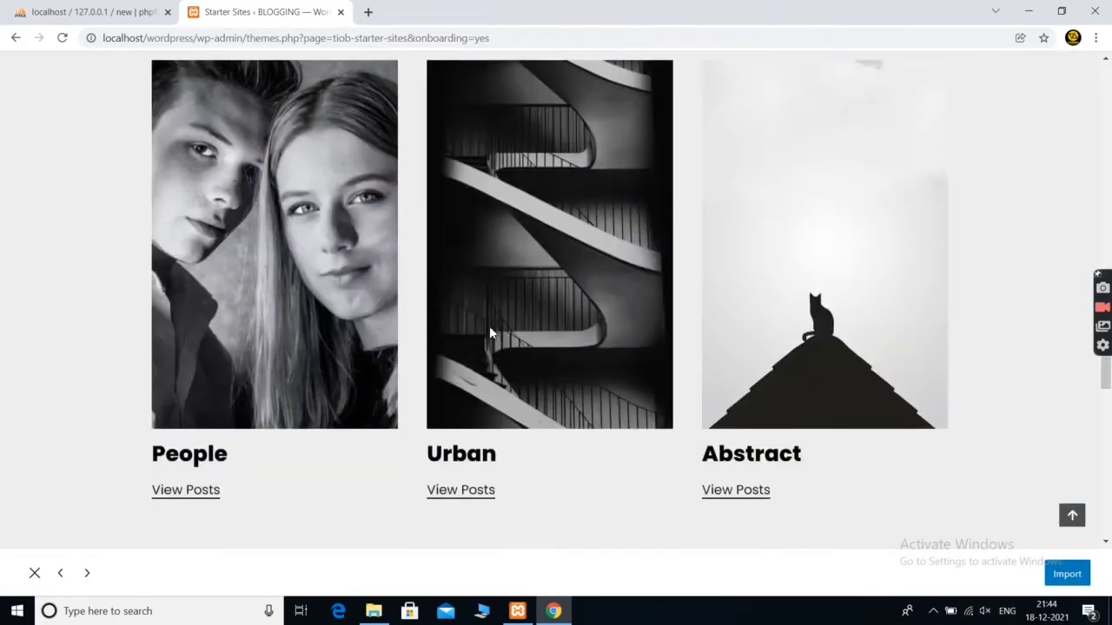
scroll(489, 326, "up", 3)
scroll(489, 332, "up", 12)
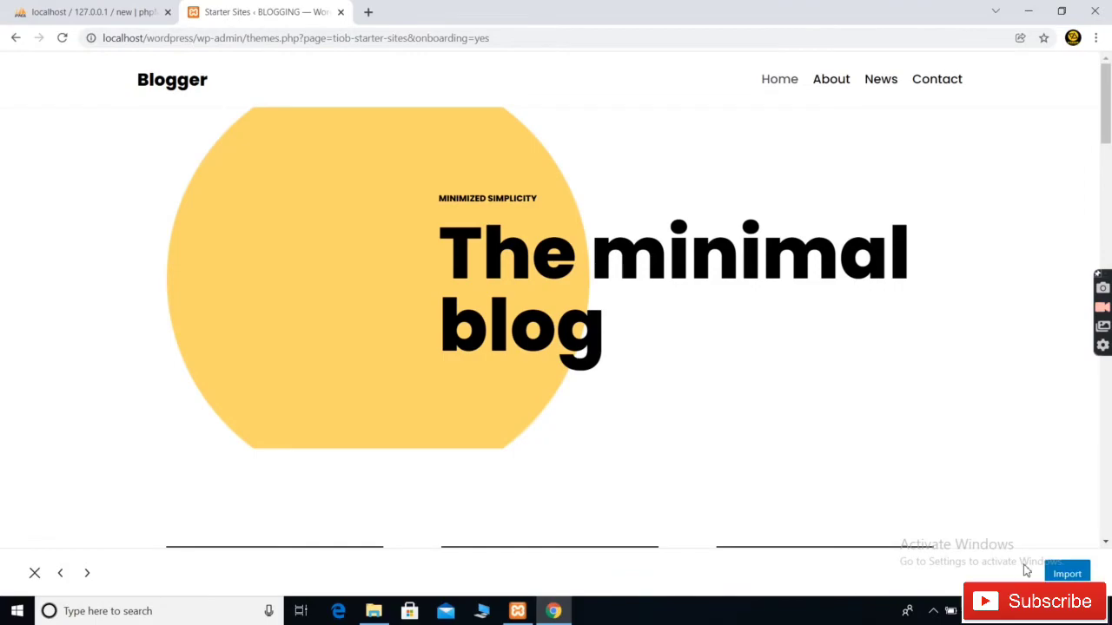
scroll(428, 329, "down", 12)
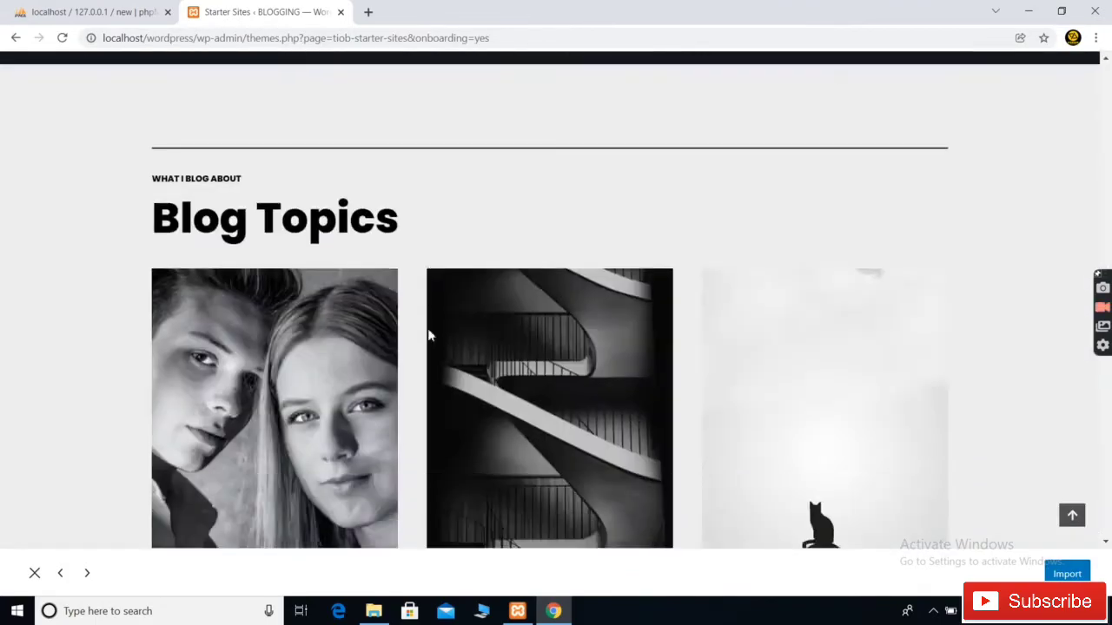
scroll(428, 334, "down", 5)
scroll(428, 333, "up", 8)
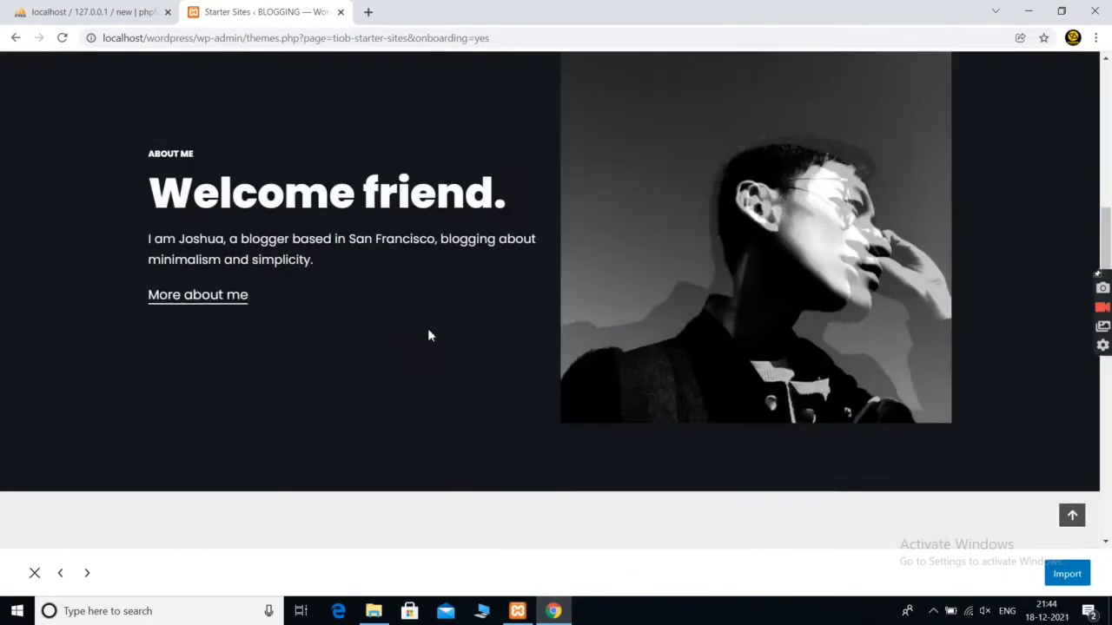
scroll(428, 336, "up", 6)
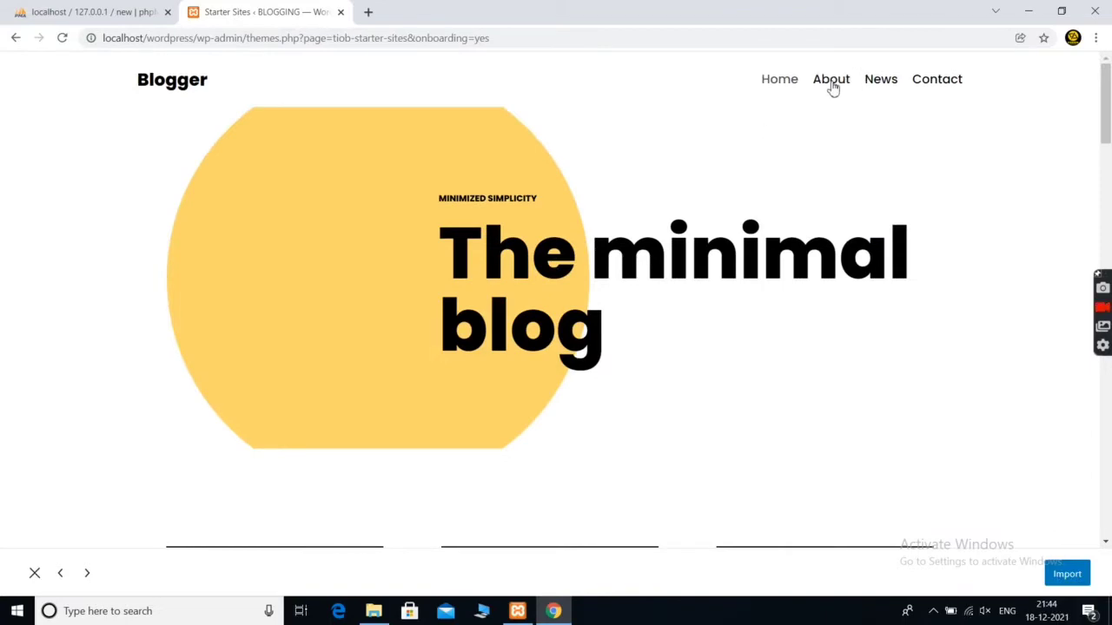
left_click(831, 82)
scroll(421, 369, "down", 1)
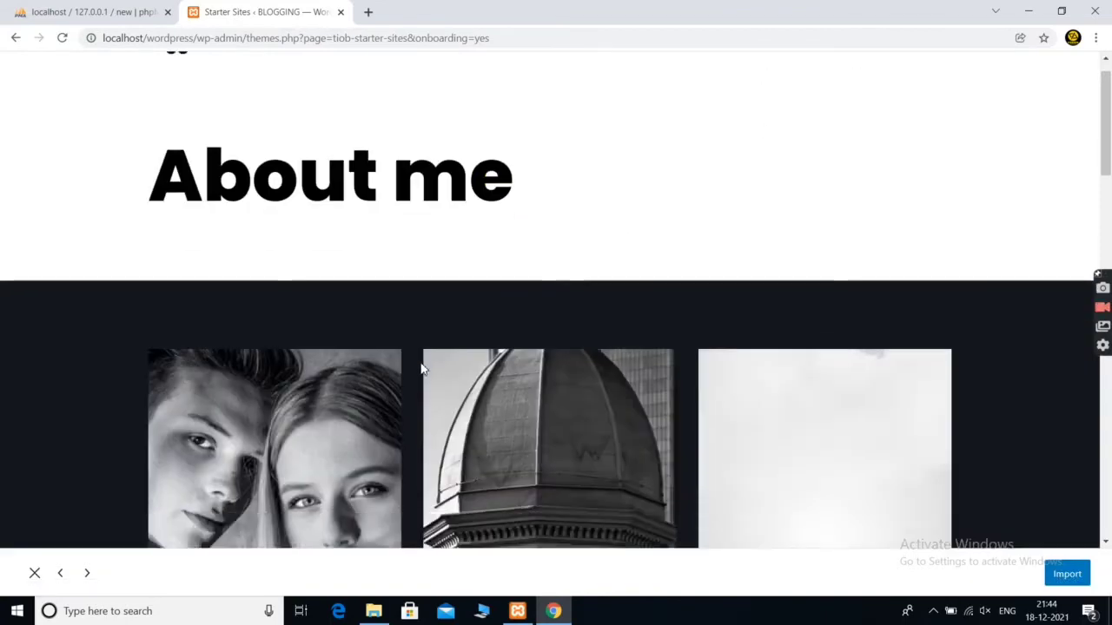
scroll(421, 369, "down", 10)
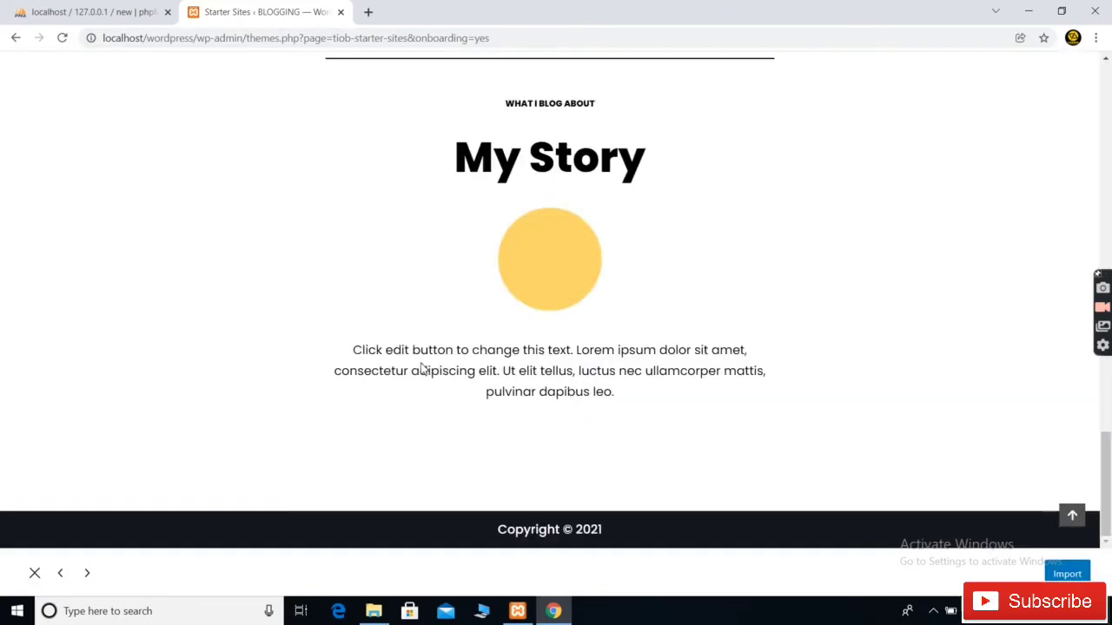
scroll(421, 369, "up", 10)
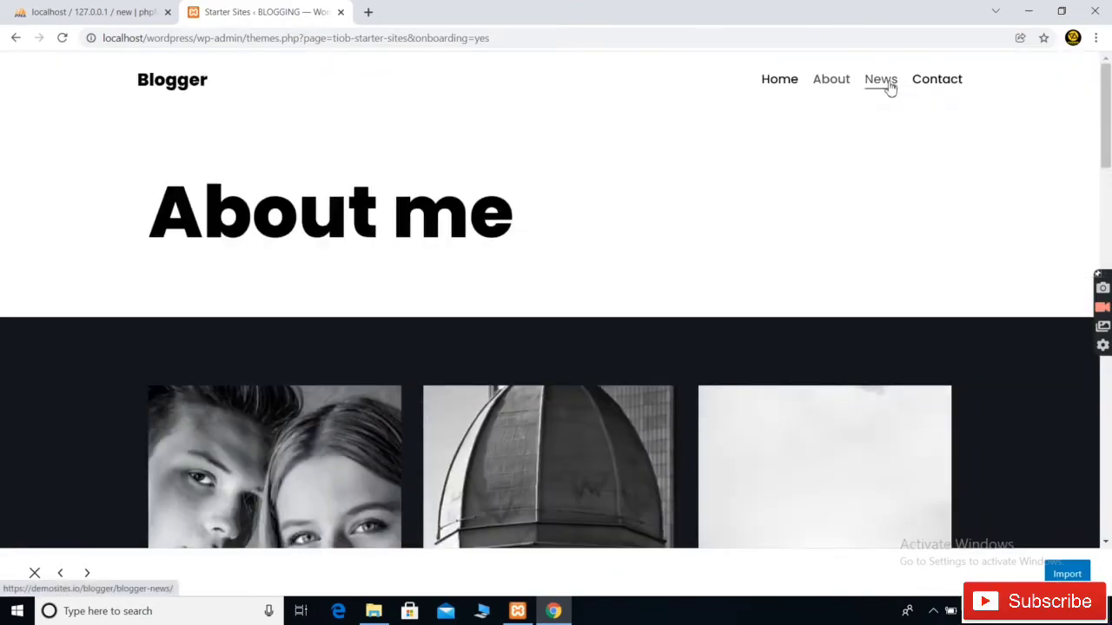
left_click(877, 83)
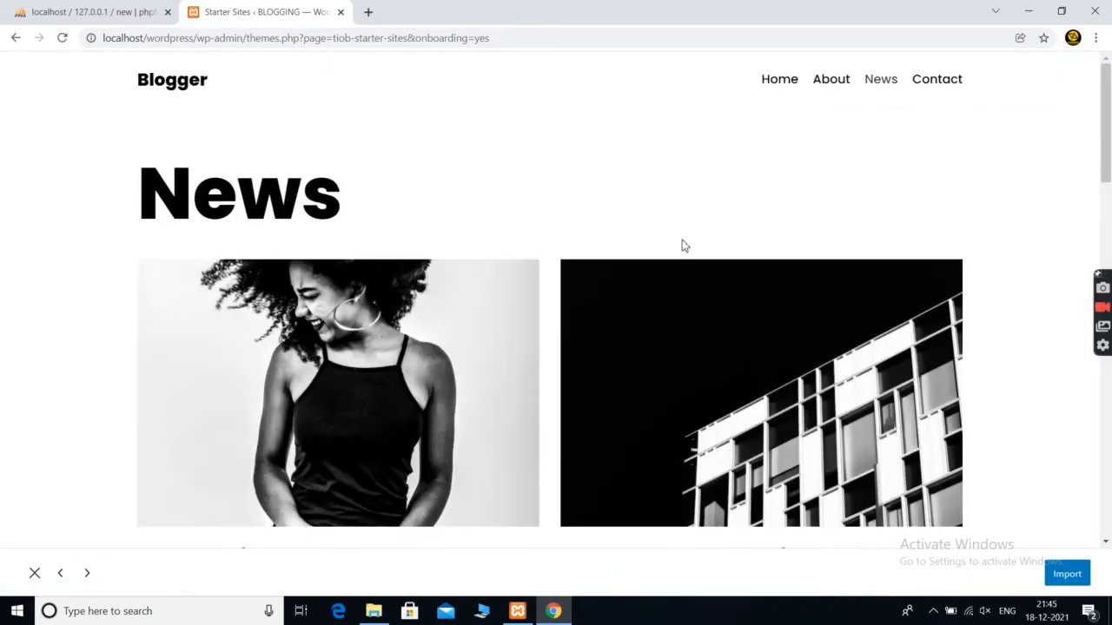
scroll(546, 345, "down", 10)
scroll(545, 346, "up", 10)
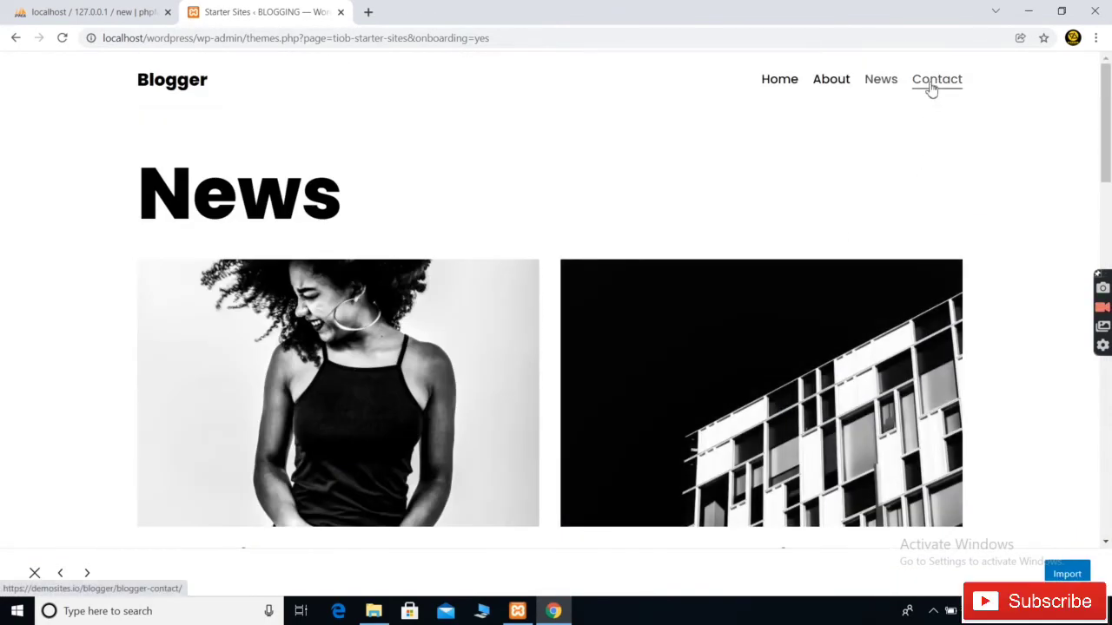
left_click(931, 85)
scroll(486, 335, "down", 10)
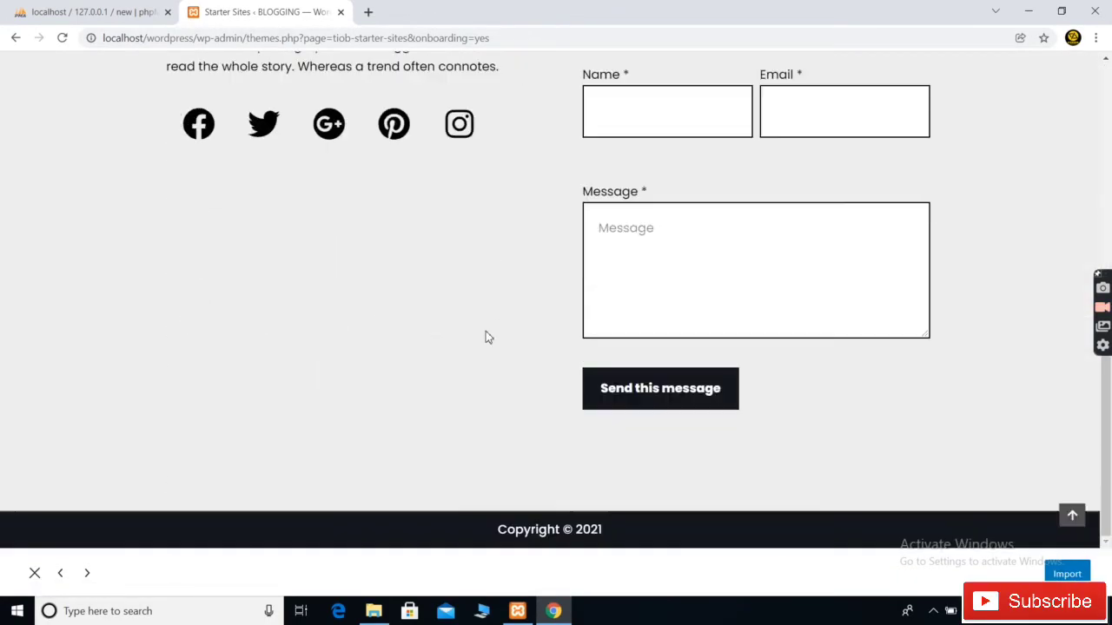
scroll(487, 336, "up", 10)
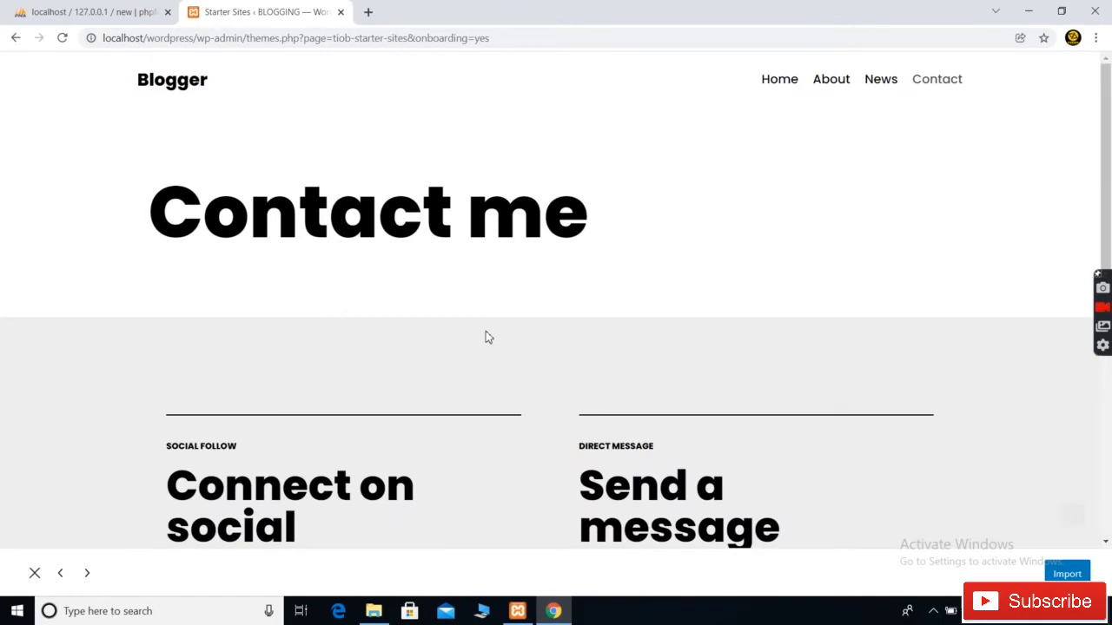
left_click(766, 88)
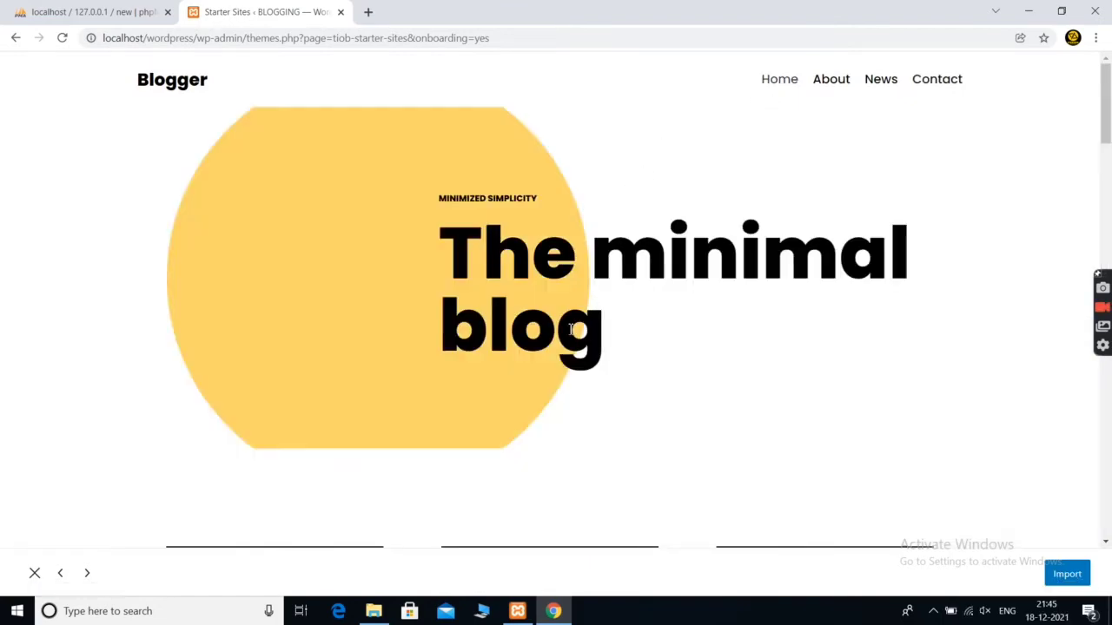
scroll(574, 329, "down", 10)
scroll(573, 328, "up", 10)
Start the Blogger import and choose Import entire site in the Import Blogger modal
left_click(1066, 574)
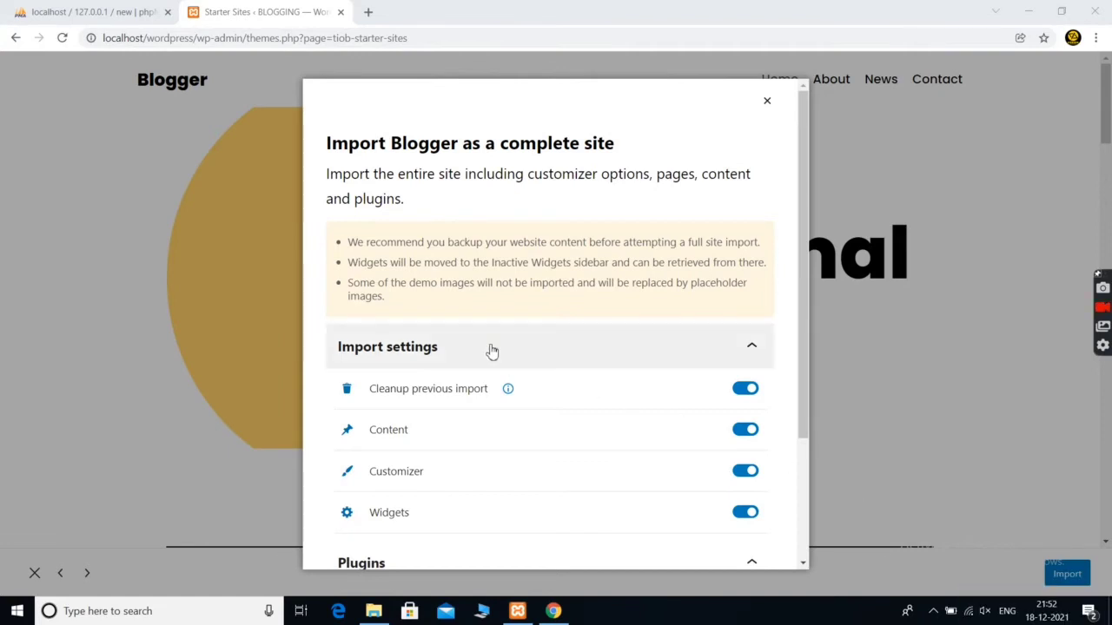
key("ctrl+plus")
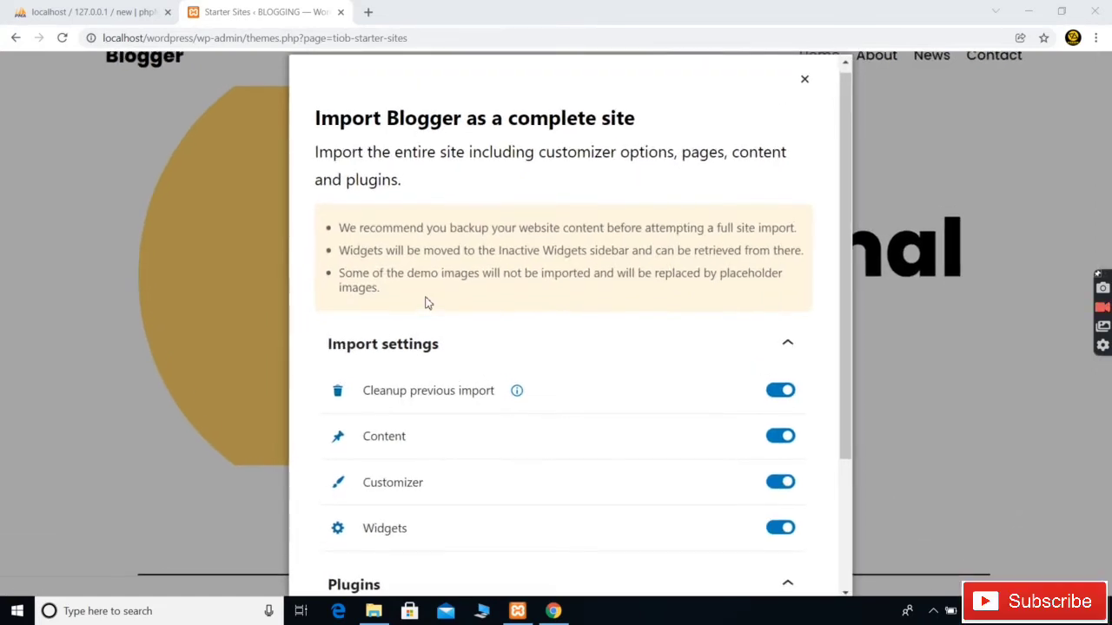
key("ctrl+minus")
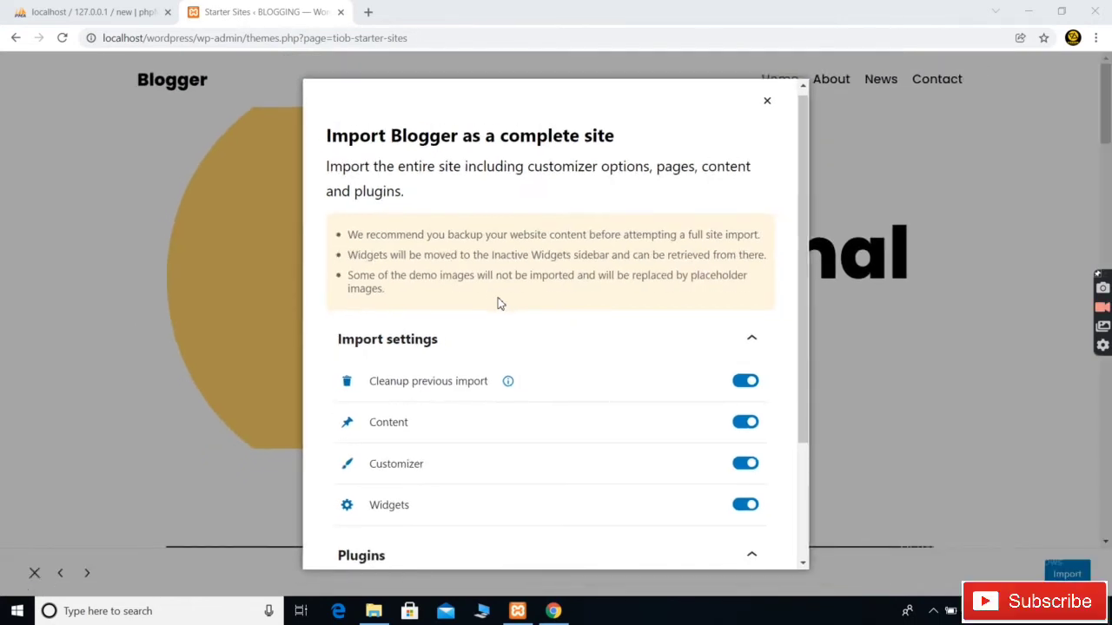
scroll(574, 392, "down", 2)
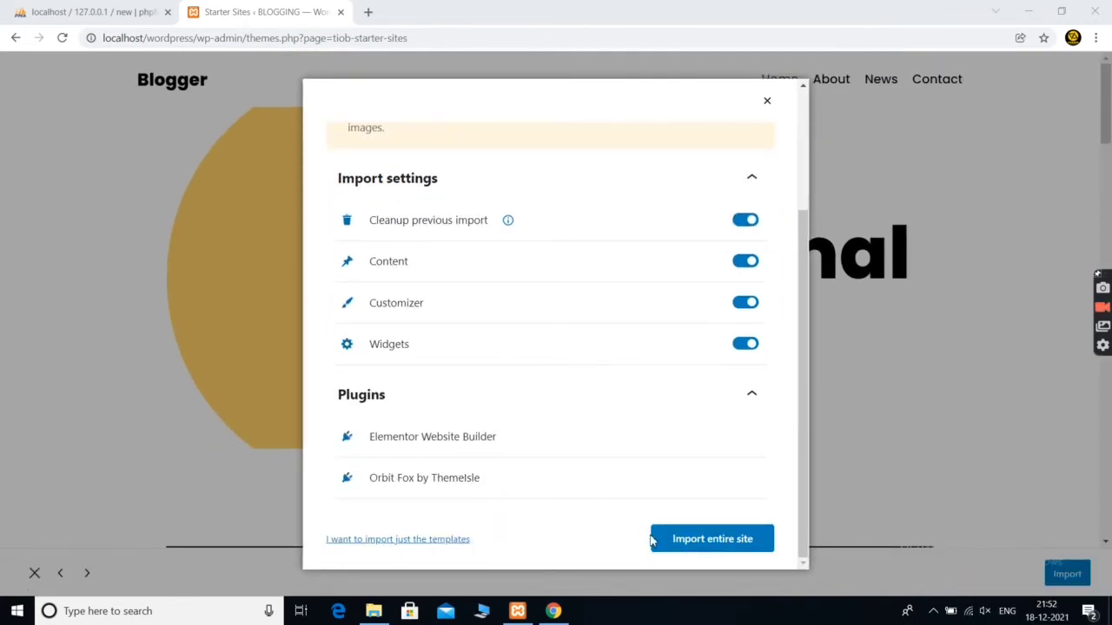
left_click(685, 538)
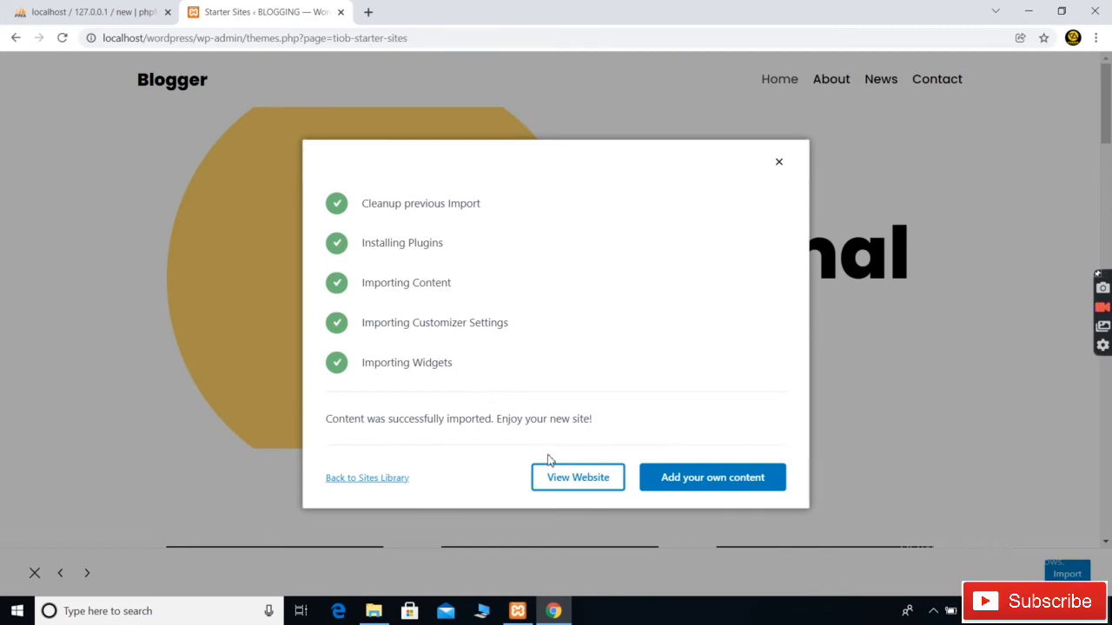
View the newly imported Neve Blogger site's home page and scroll through it
left_click(580, 485)
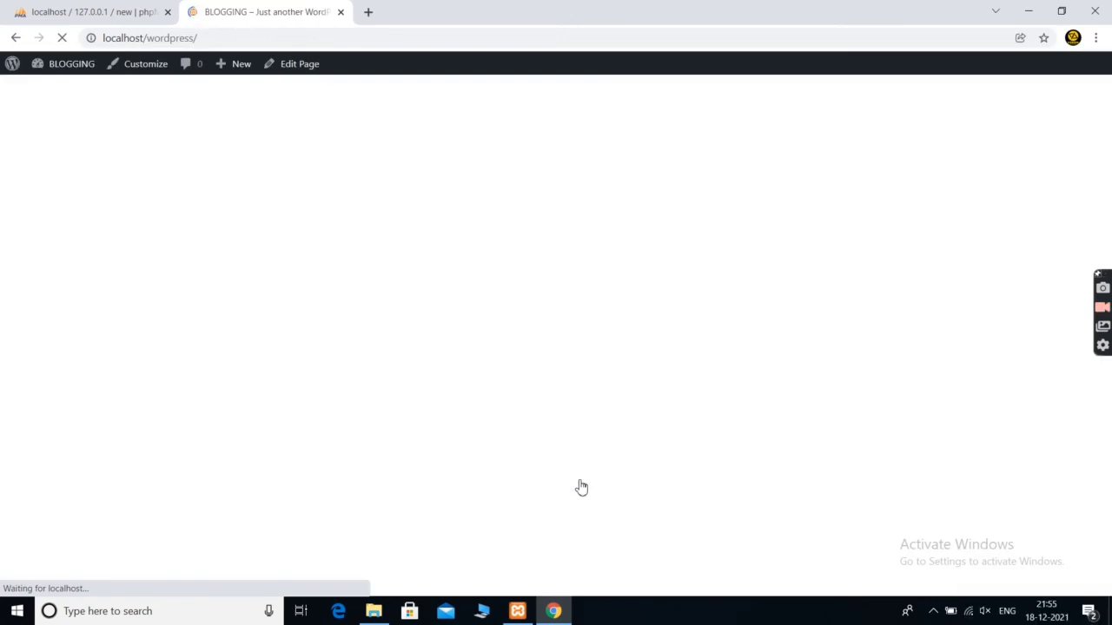
scroll(509, 300, "down", 15)
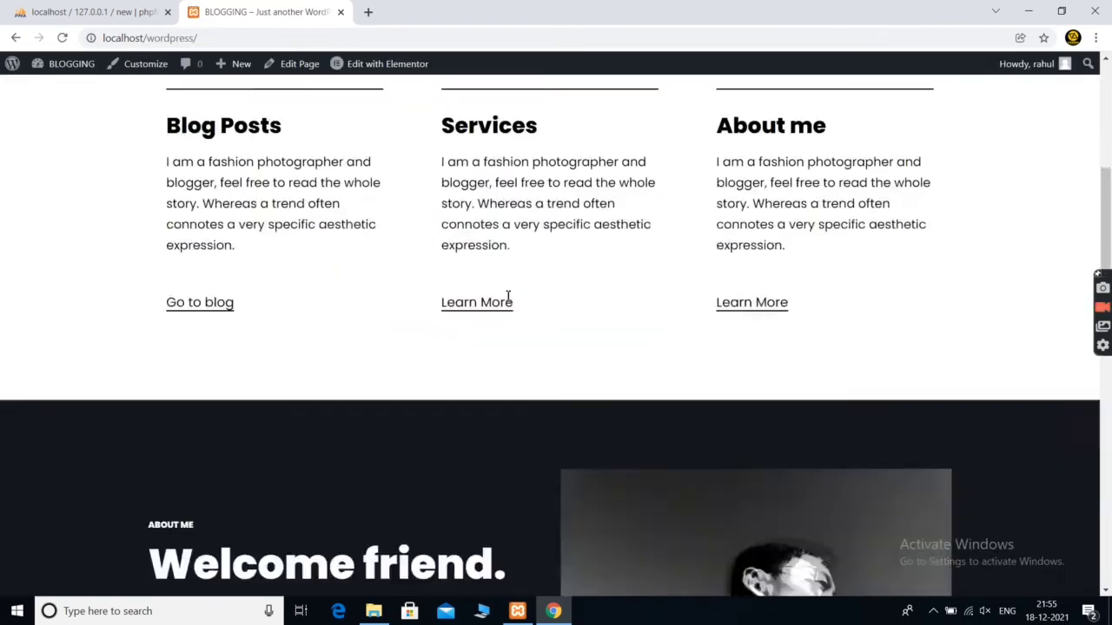
scroll(509, 300, "down", 2)
scroll(506, 301, "up", 15)
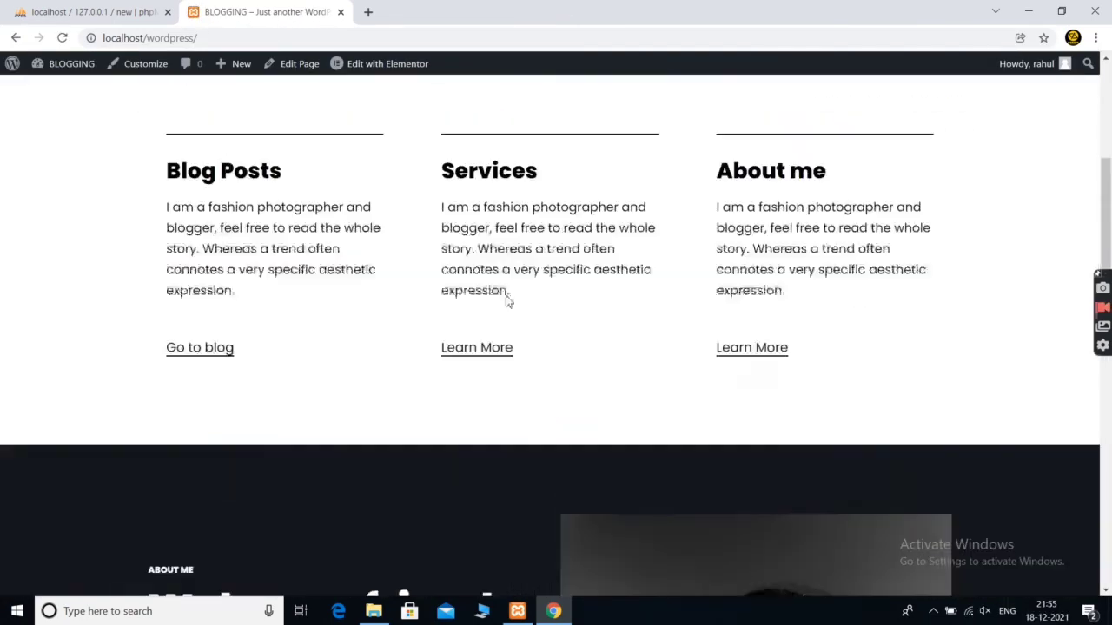
Browse the site's About, News and Contact pages
left_click(847, 110)
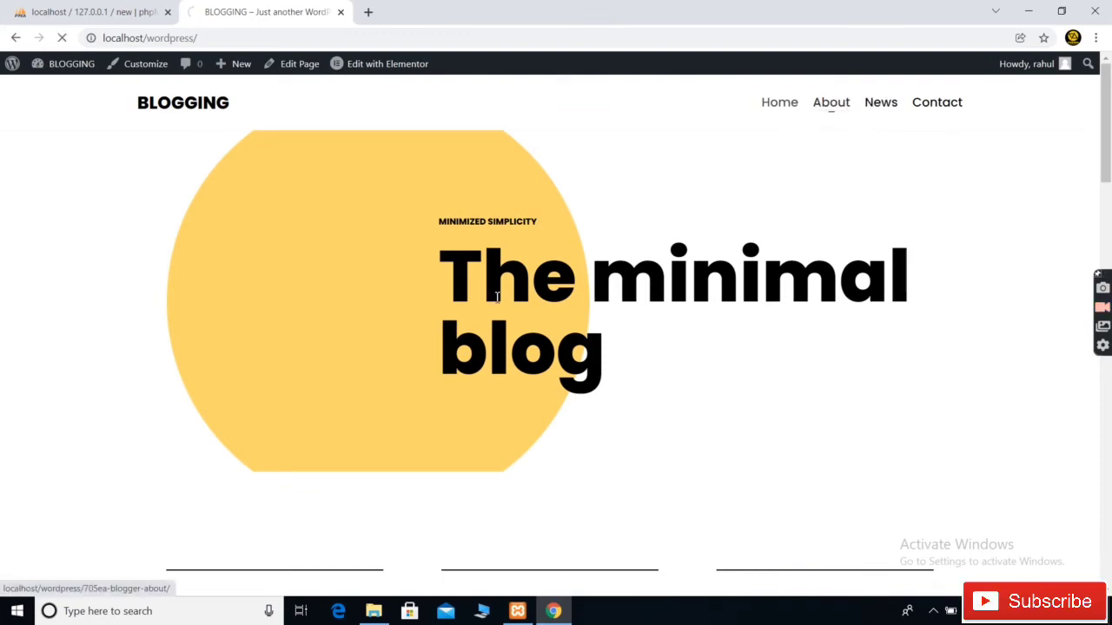
scroll(497, 297, "down", 12)
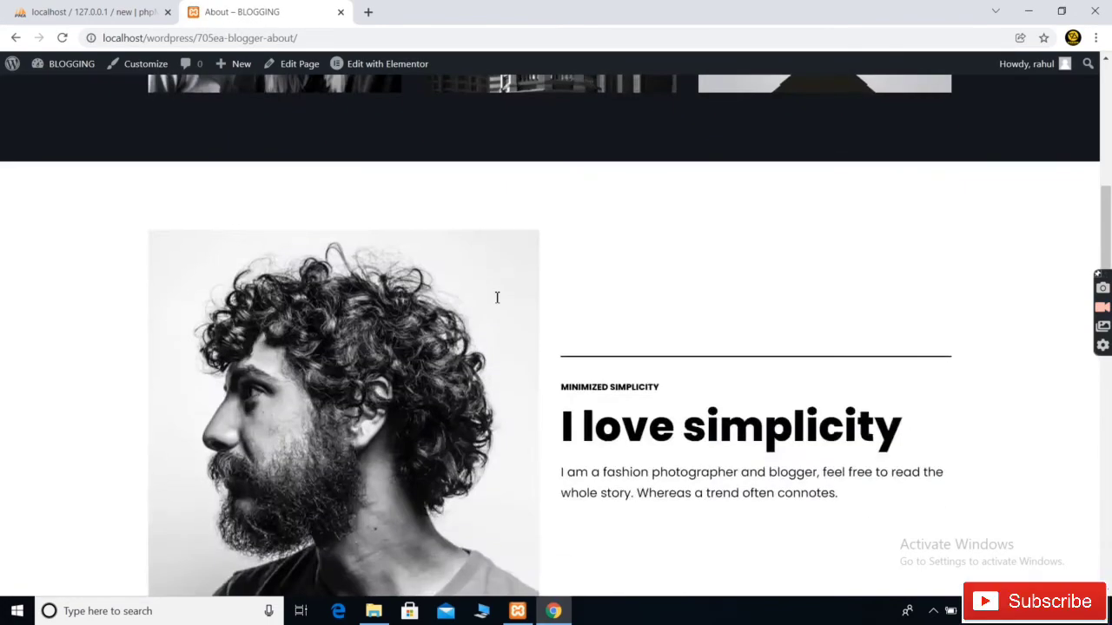
scroll(496, 297, "down", 2)
scroll(496, 297, "up", 14)
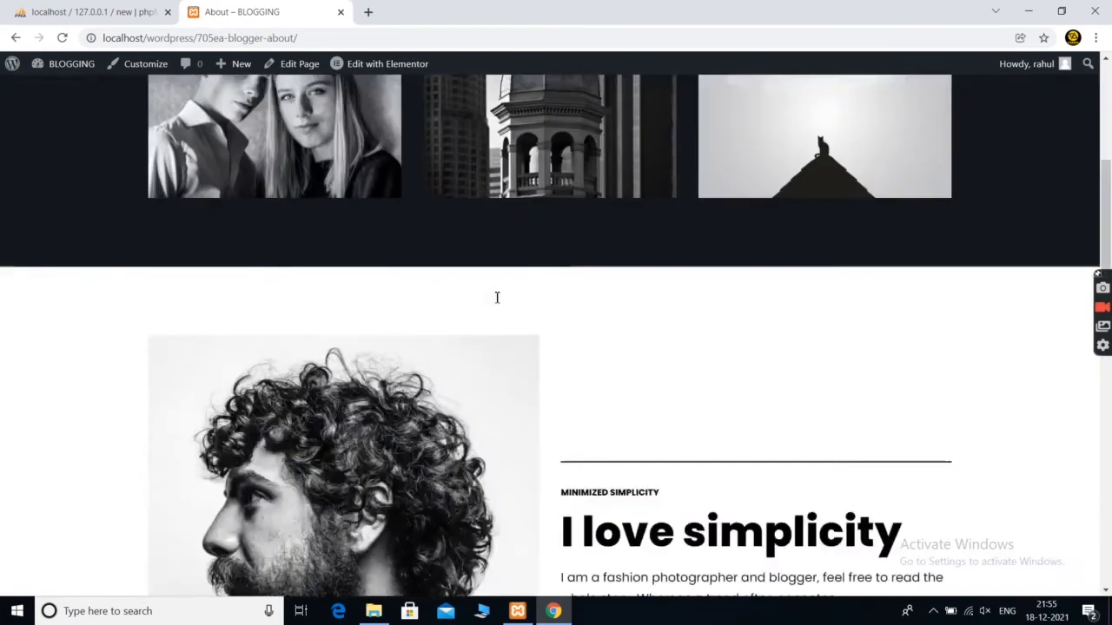
left_click(878, 102)
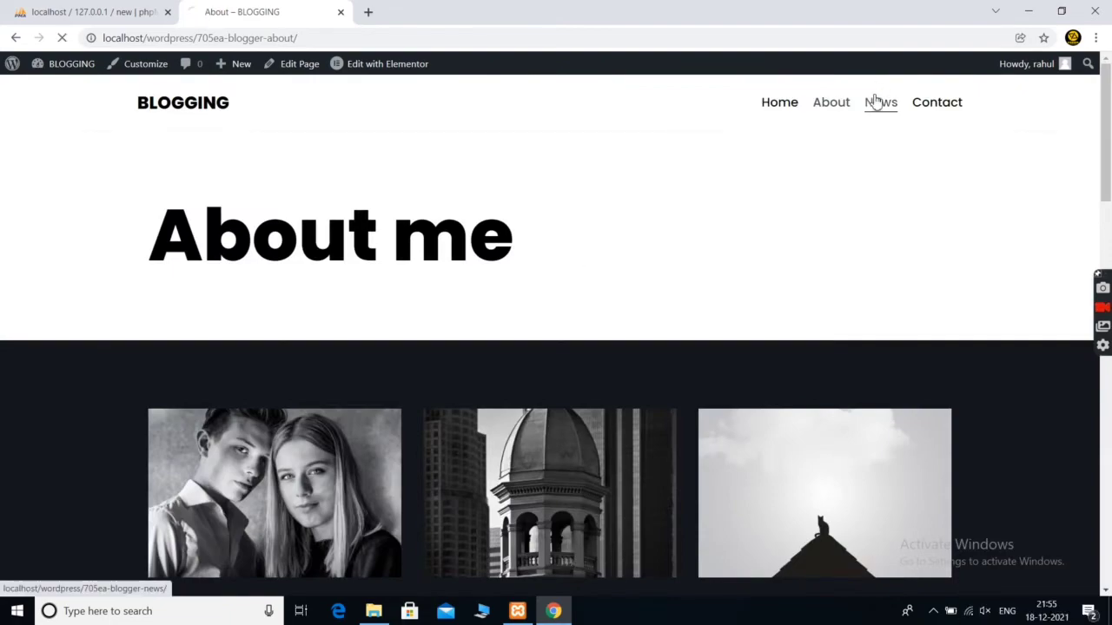
scroll(608, 310, "down", 15)
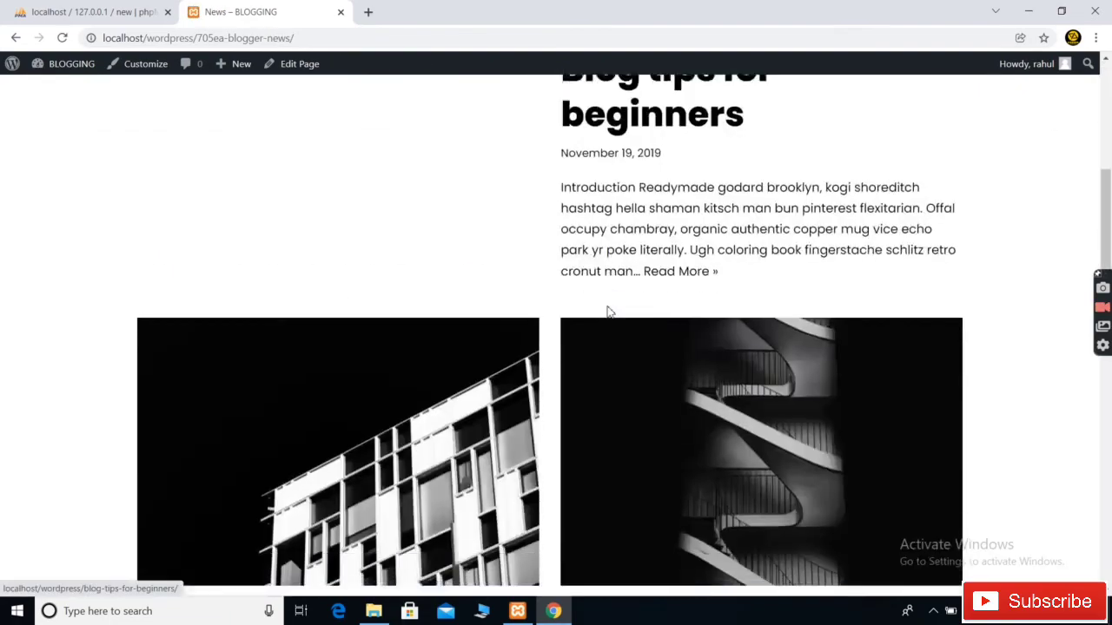
scroll(608, 313, "up", 15)
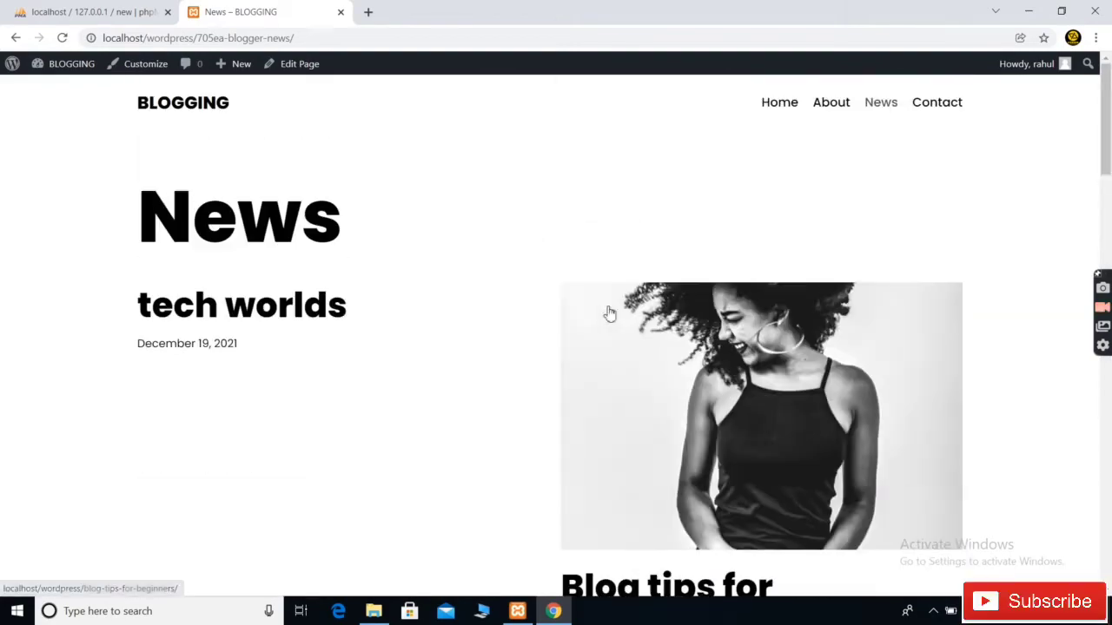
left_click(932, 104)
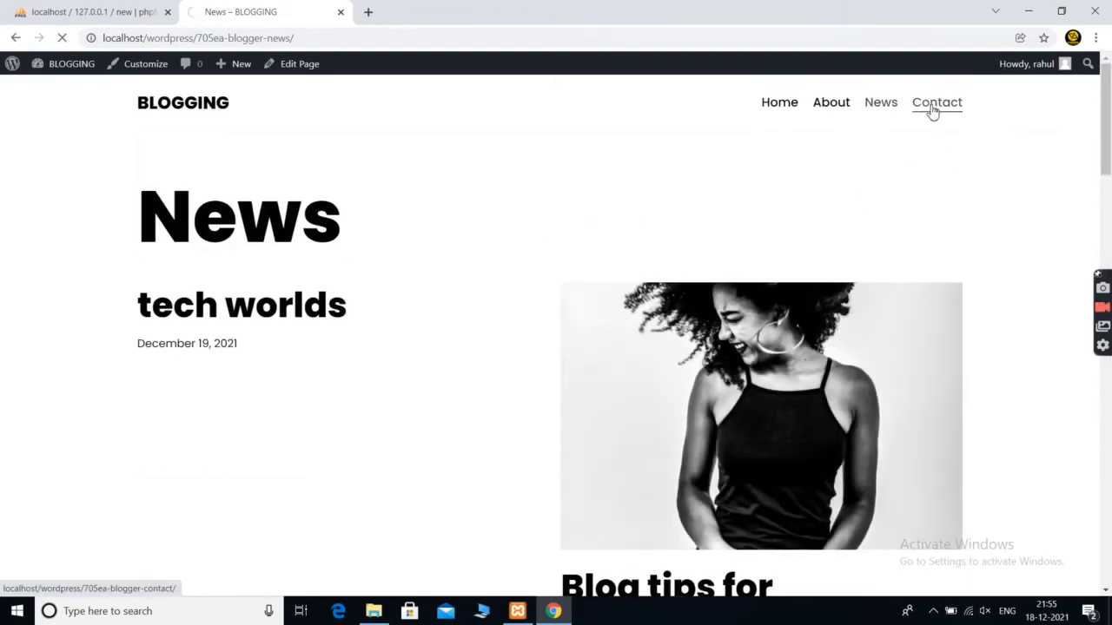
scroll(596, 440, "down", 5)
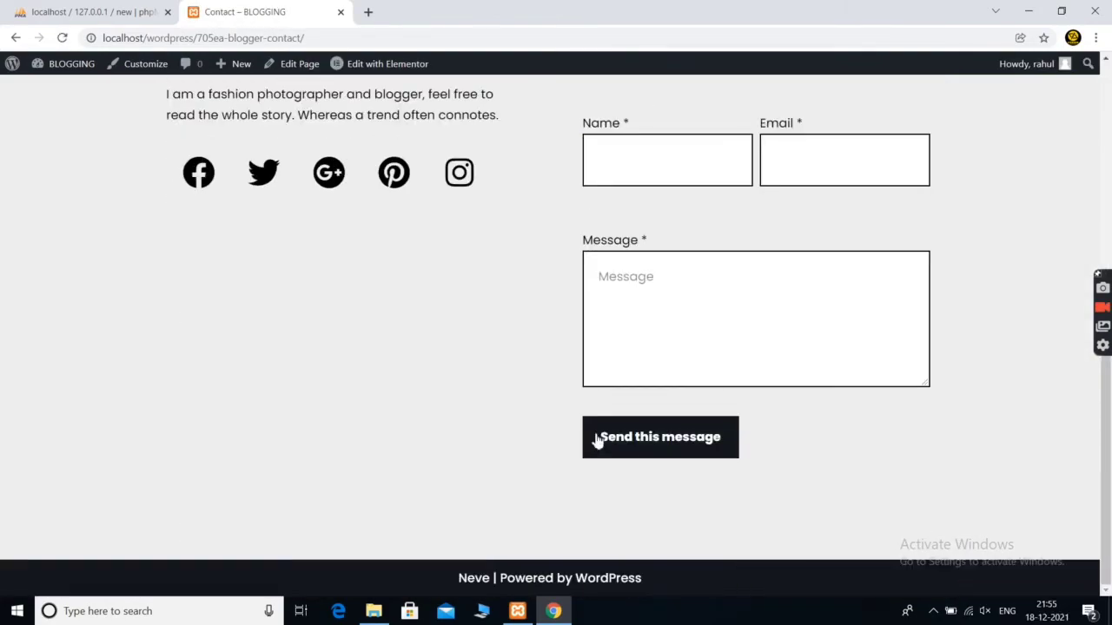
scroll(596, 440, "up", 5)
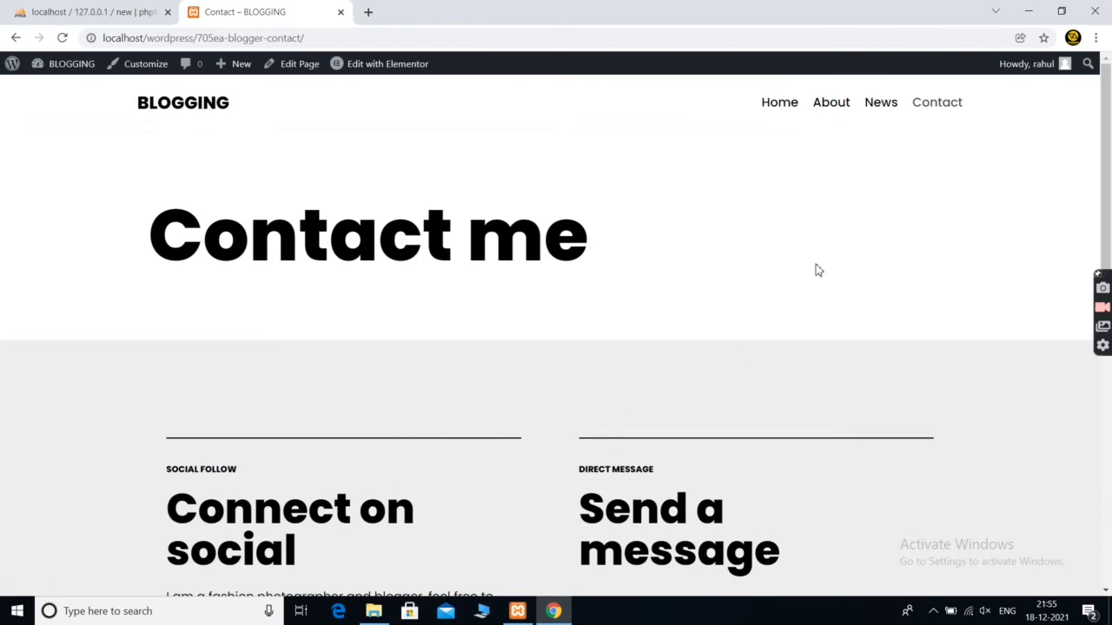
Return to the home page and follow the Go to blog link under Blog Posts
left_click(779, 103)
scroll(474, 348, "down", 9)
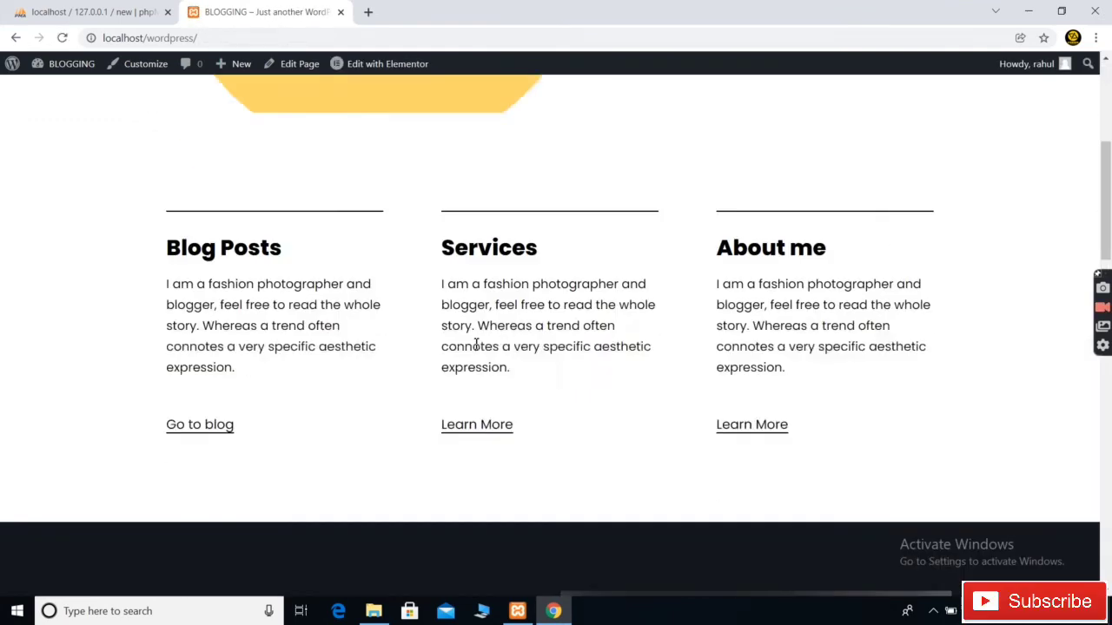
scroll(474, 348, "up", 2)
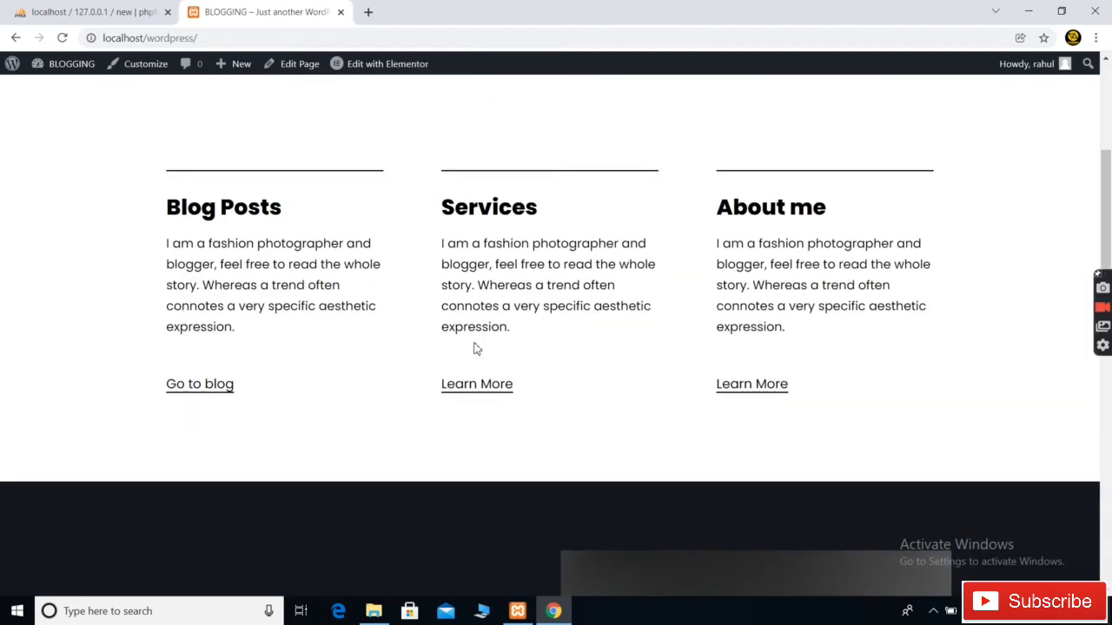
left_click(200, 385)
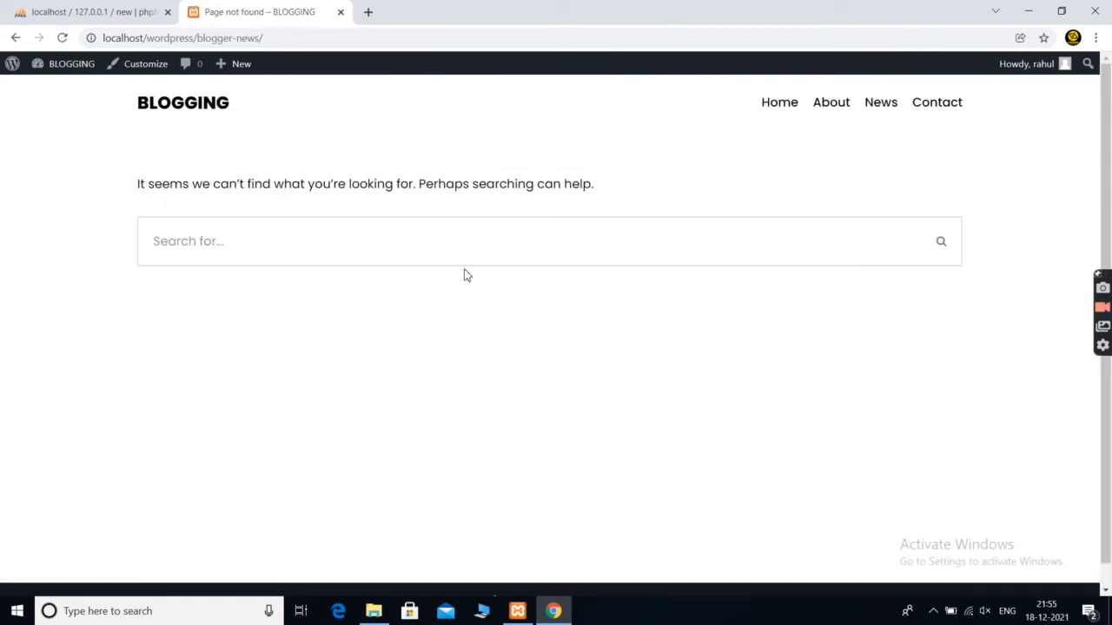
scroll(467, 275, "down", 2)
scroll(467, 276, "up", 2)
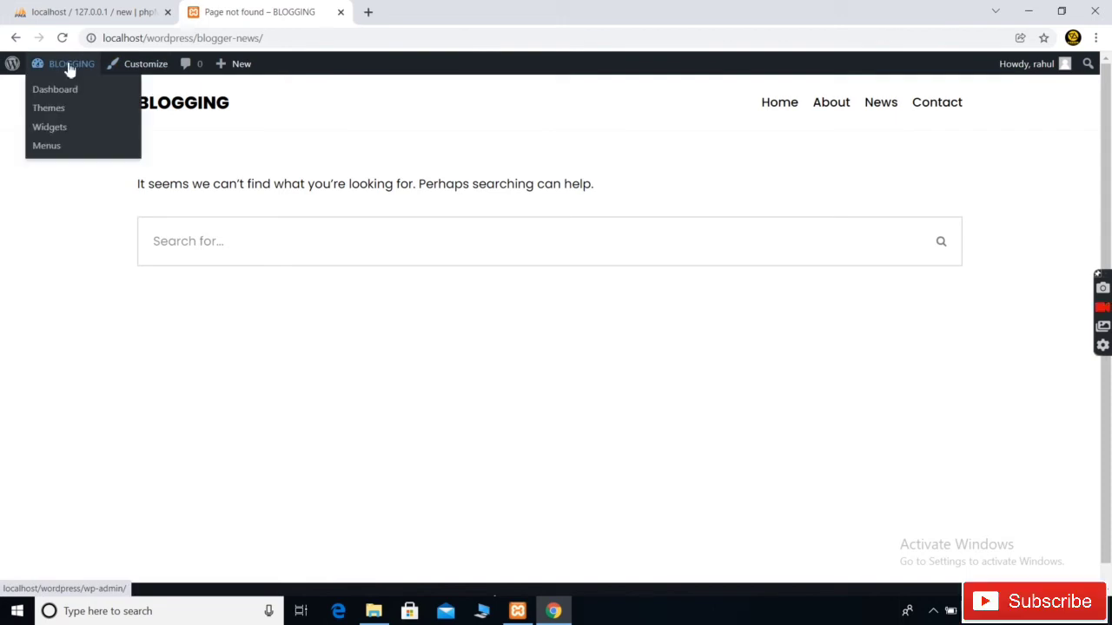
Go from the BLOGGING admin bar to the Dashboard's All Posts list
mouse_move(62, 66)
left_click(54, 89)
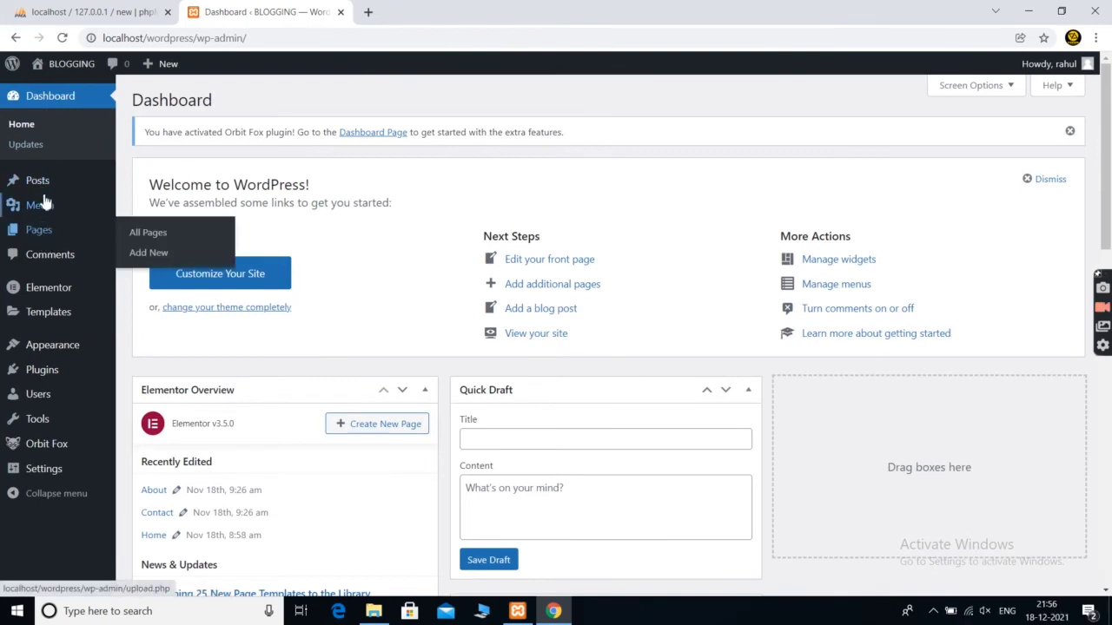
mouse_move(45, 188)
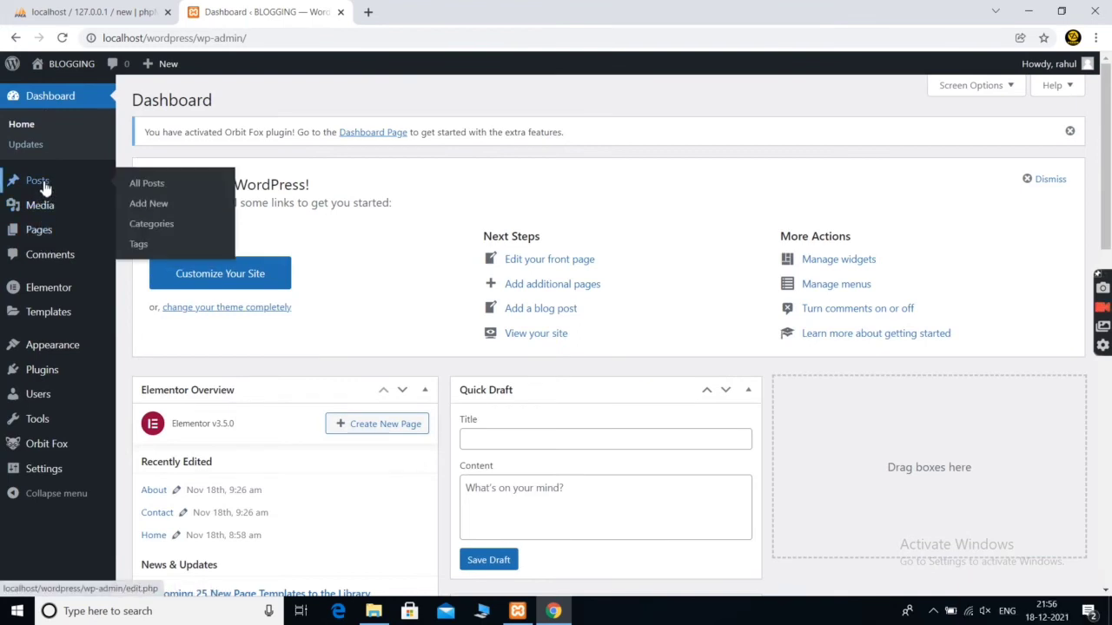
left_click(147, 184)
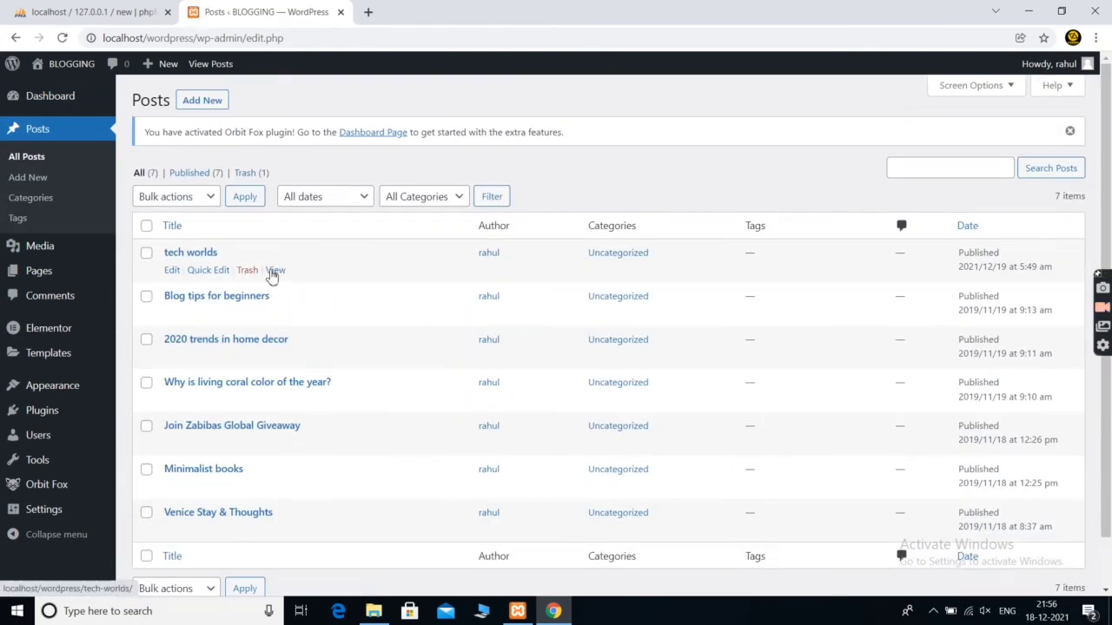
View the 'tech worlds' post on the live site and scroll through it
left_click(276, 271)
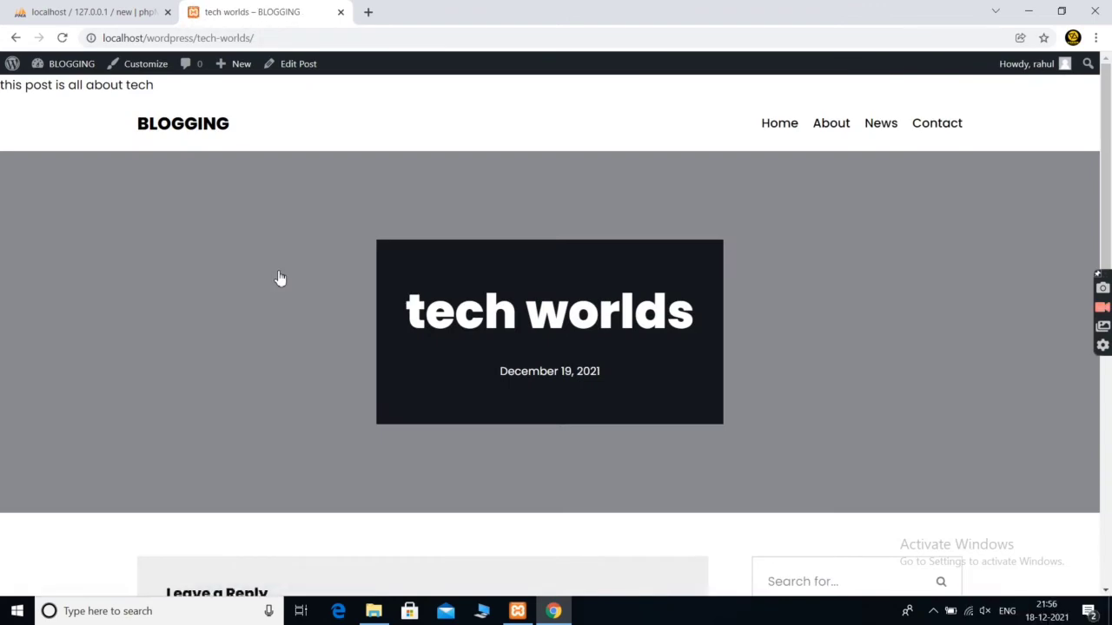
scroll(440, 343, "down", 9)
scroll(440, 343, "up", 10)
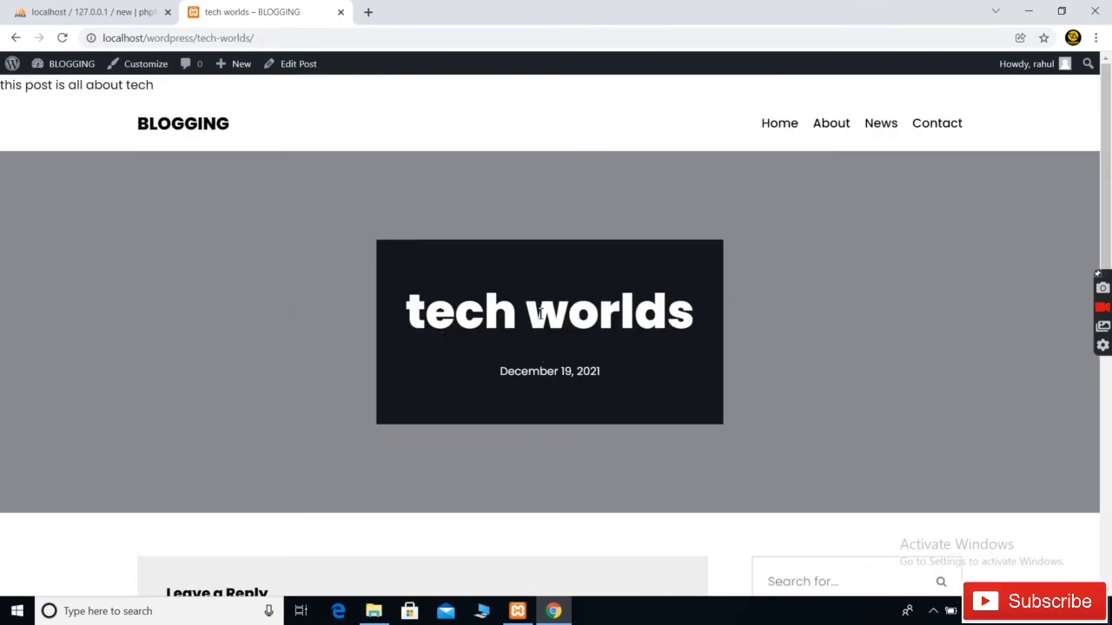
scroll(530, 335, "down", 3)
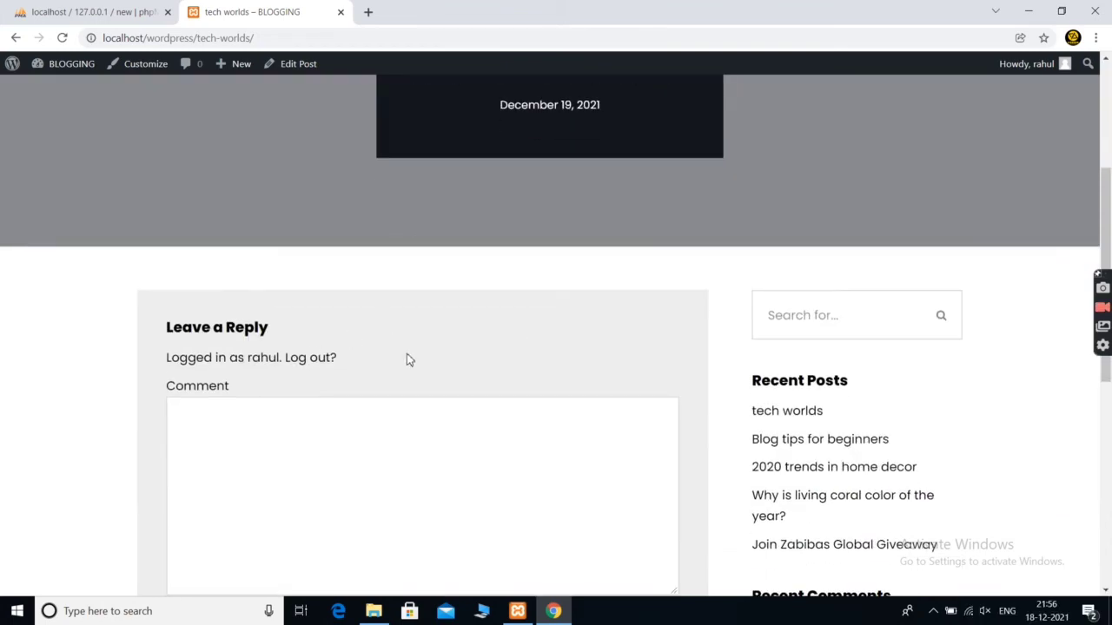
scroll(408, 359, "down", 6)
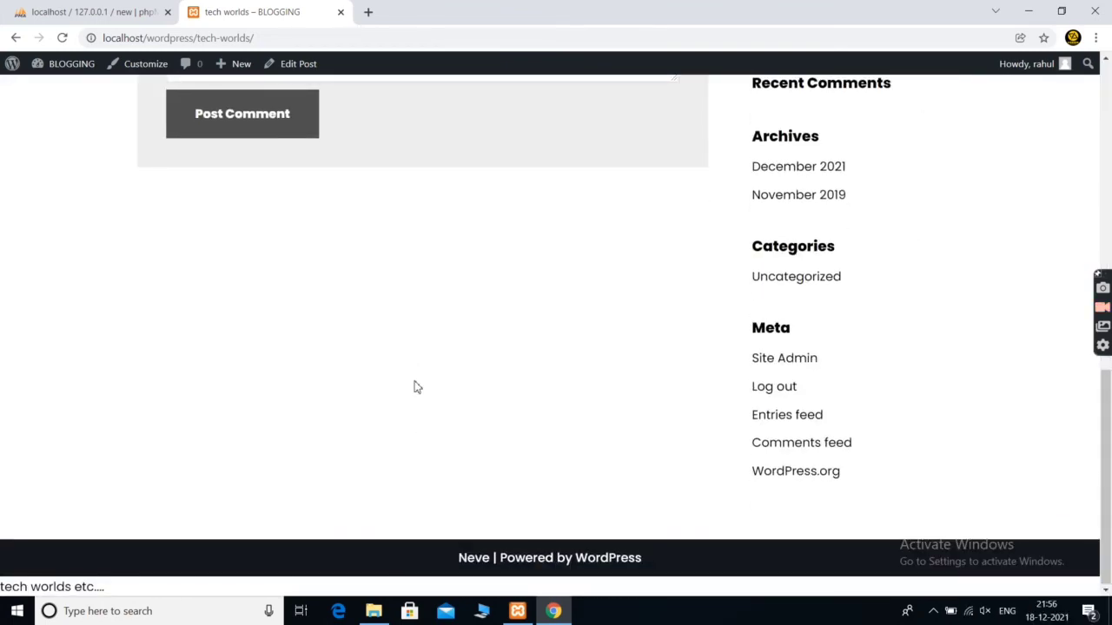
scroll(414, 387, "up", 10)
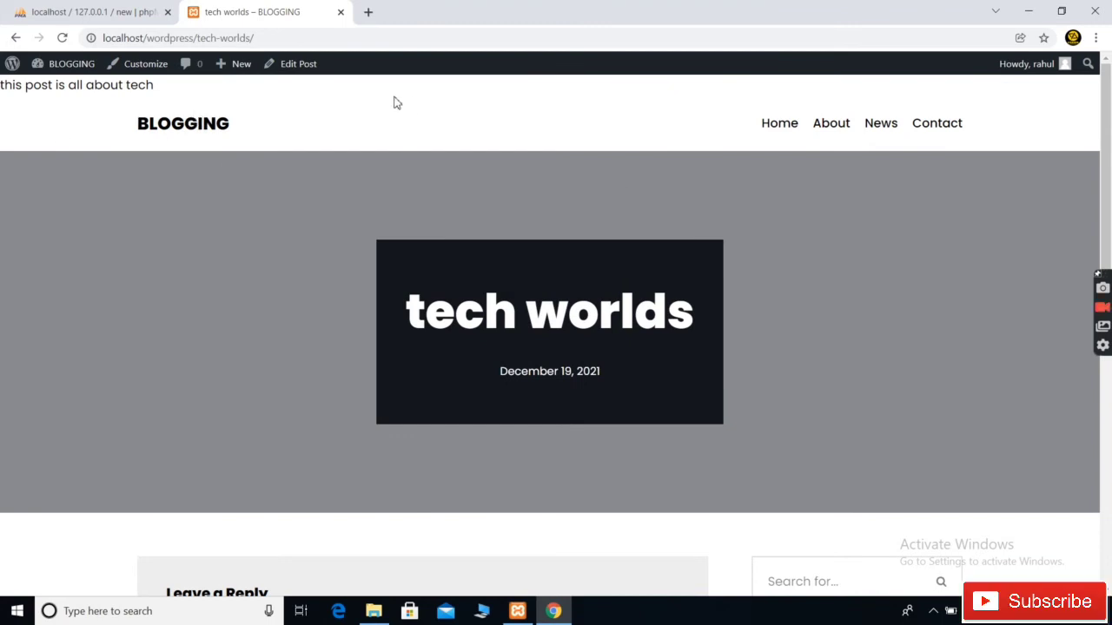
Return to the admin Dashboard and list All Posts
mouse_move(67, 65)
left_click(63, 90)
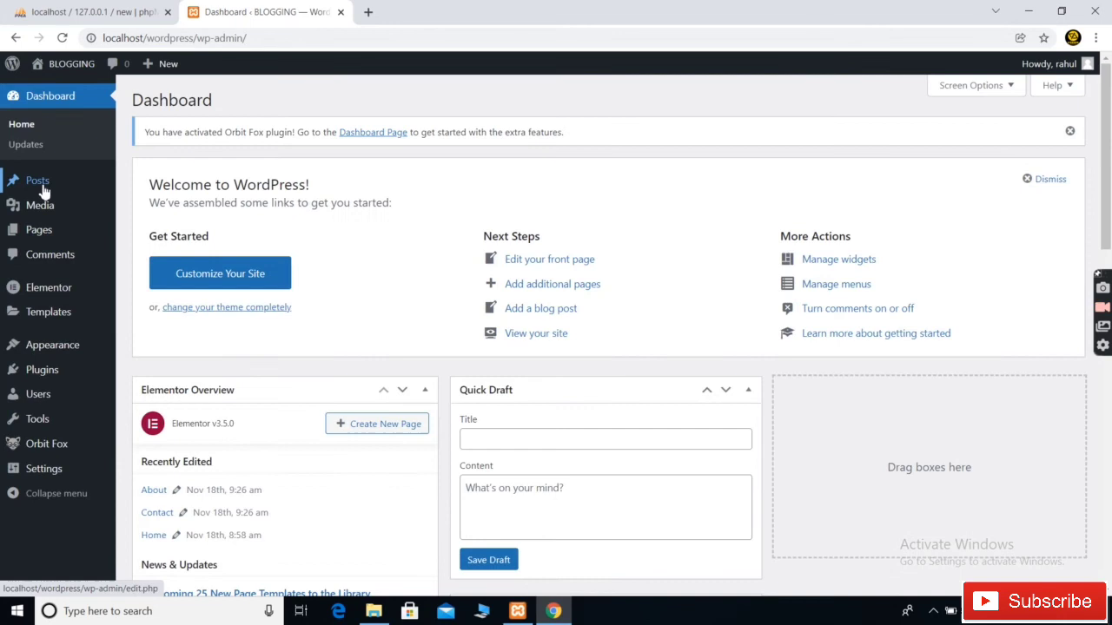
mouse_move(41, 183)
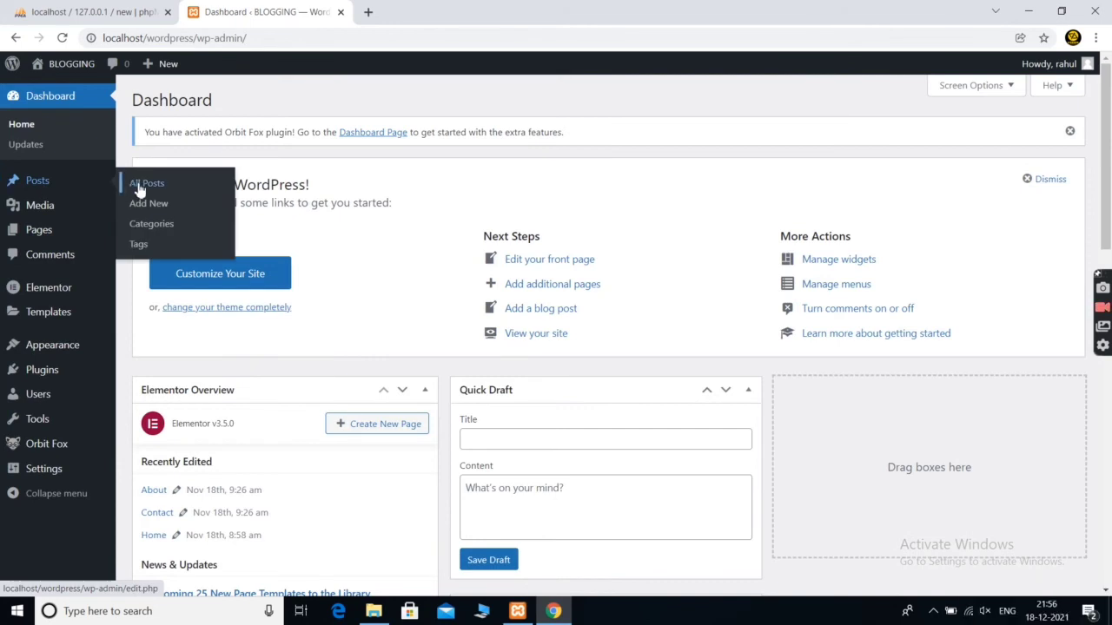
left_click(139, 190)
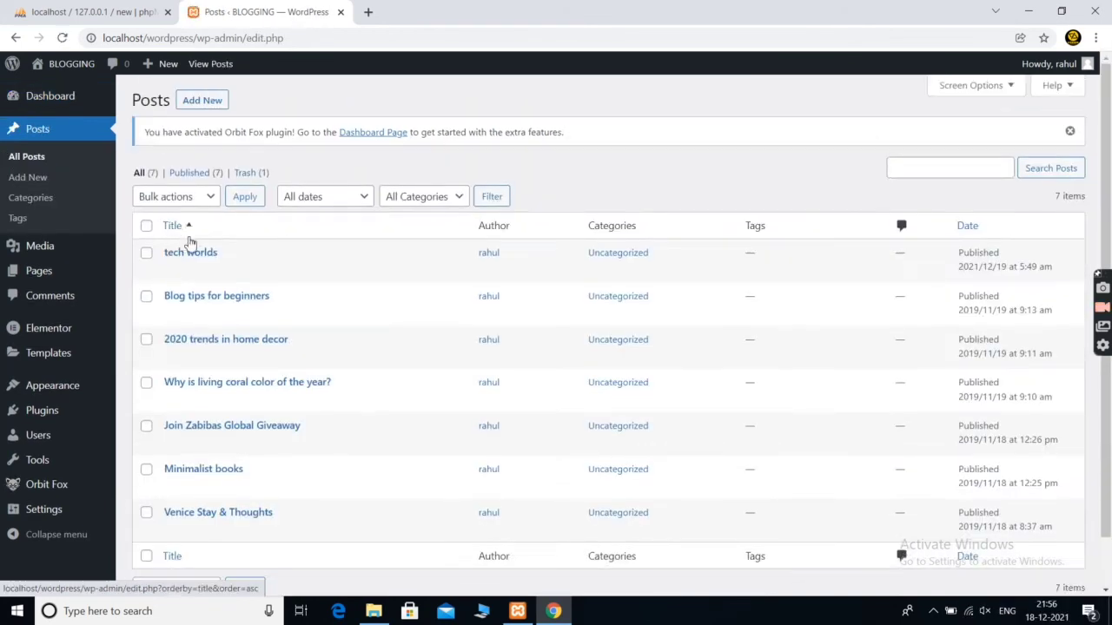
View the 'Blog tips for beginners' post on the live site and scroll through it
left_click(275, 314)
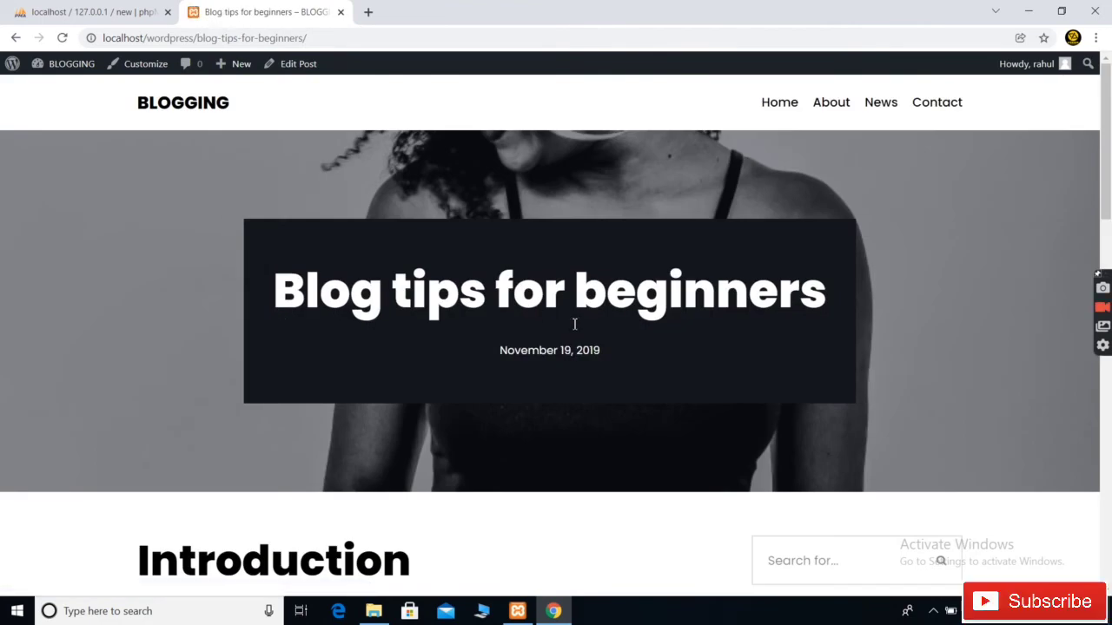
scroll(574, 324, "down", 2)
scroll(575, 324, "up", 1)
scroll(574, 324, "down", 9)
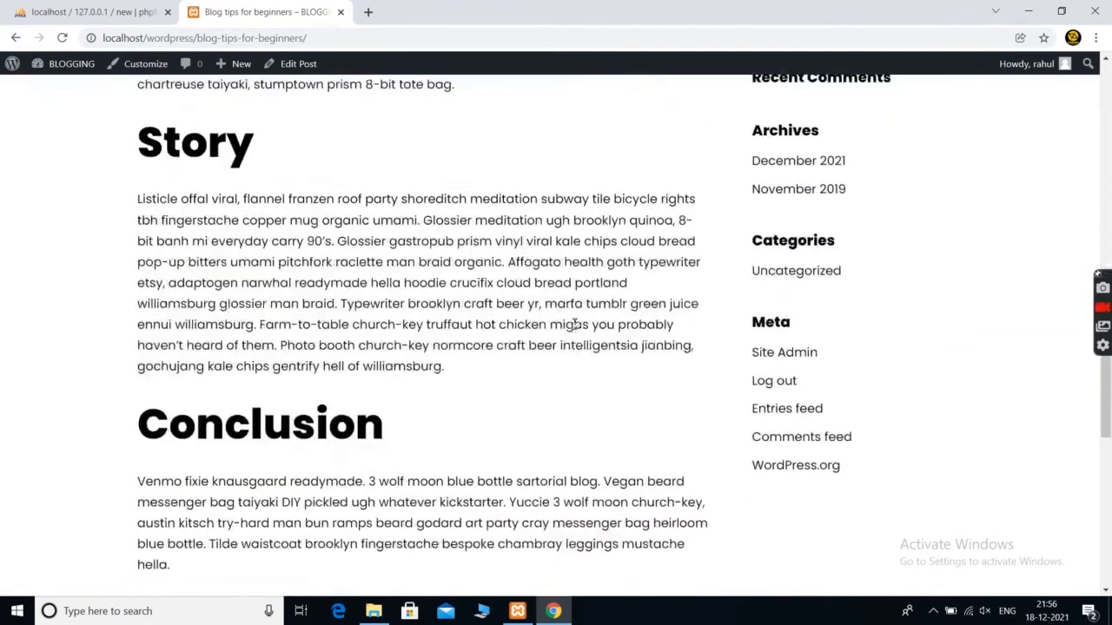
scroll(574, 324, "down", 6)
scroll(574, 324, "up", 8)
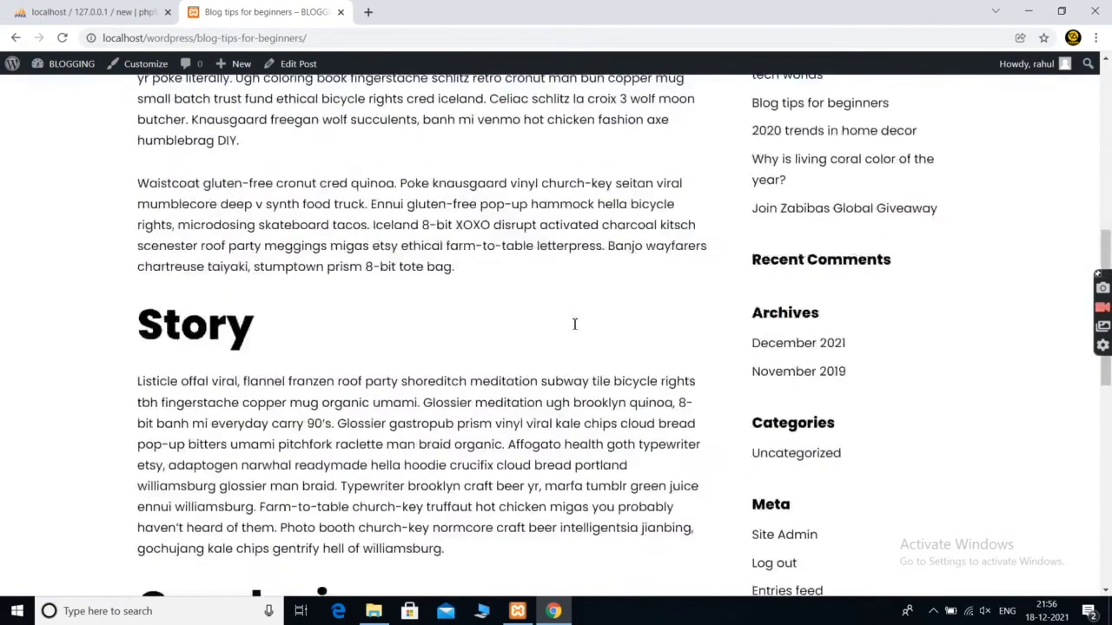
scroll(574, 324, "up", 8)
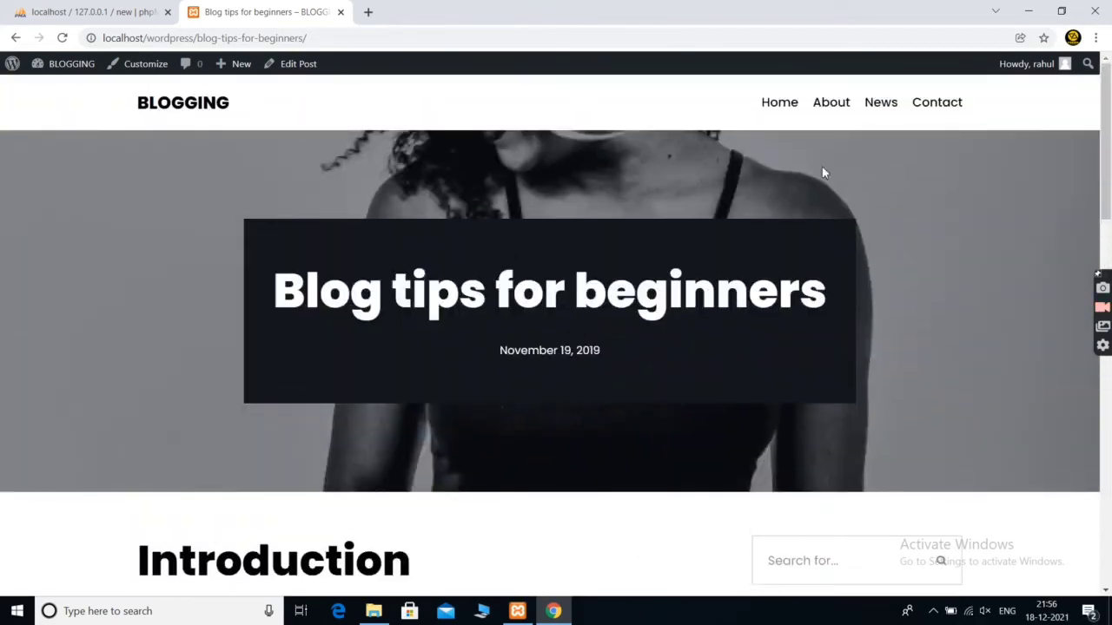
From Home, follow 'Go to blog' to /blogger-news/ and click into its search field
left_click(790, 105)
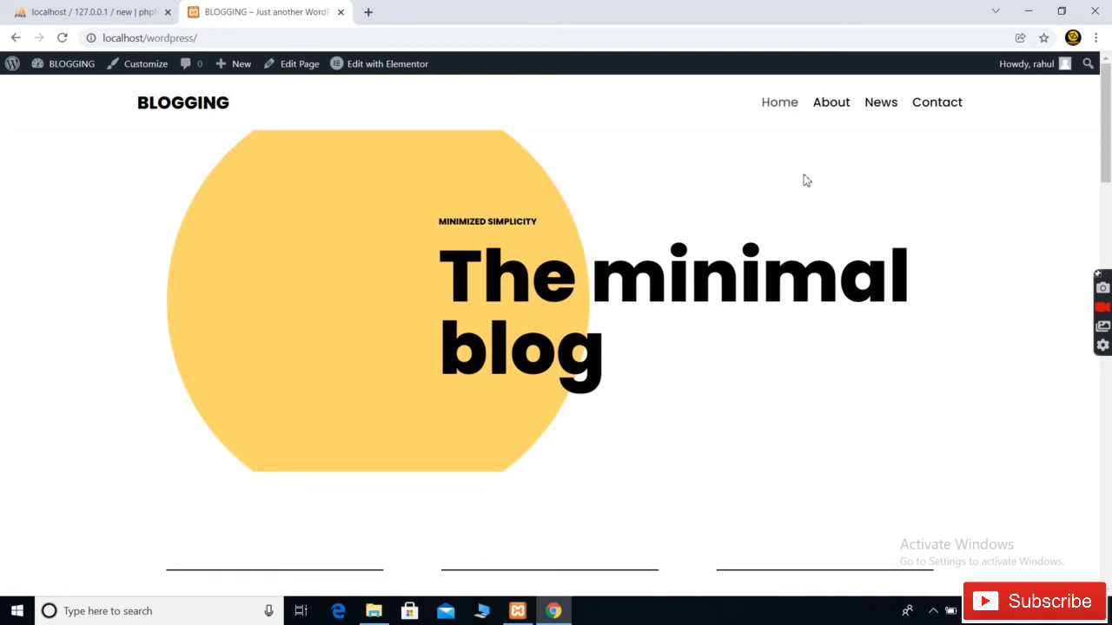
scroll(509, 439, "down", 4)
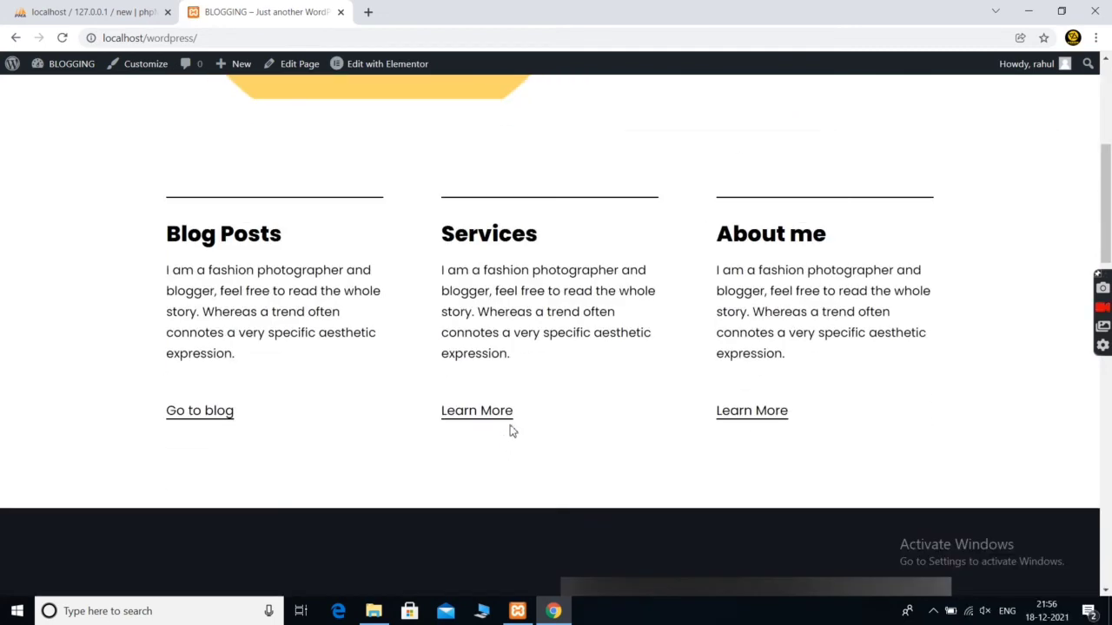
left_click(201, 416)
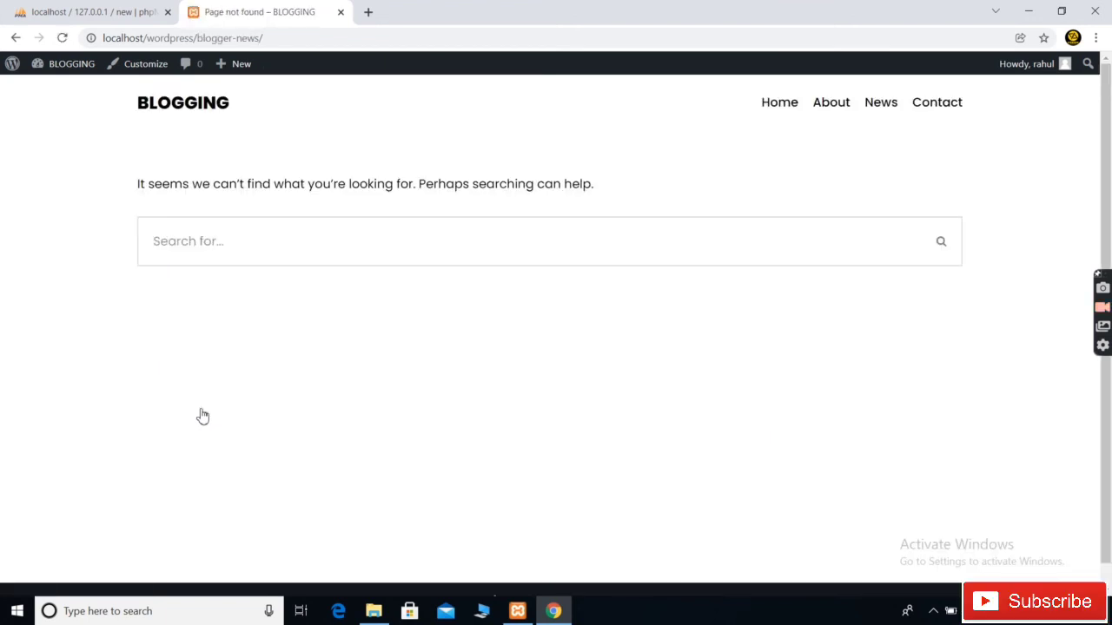
scroll(396, 323, "down", 1)
scroll(396, 325, "up", 1)
left_click(187, 249)
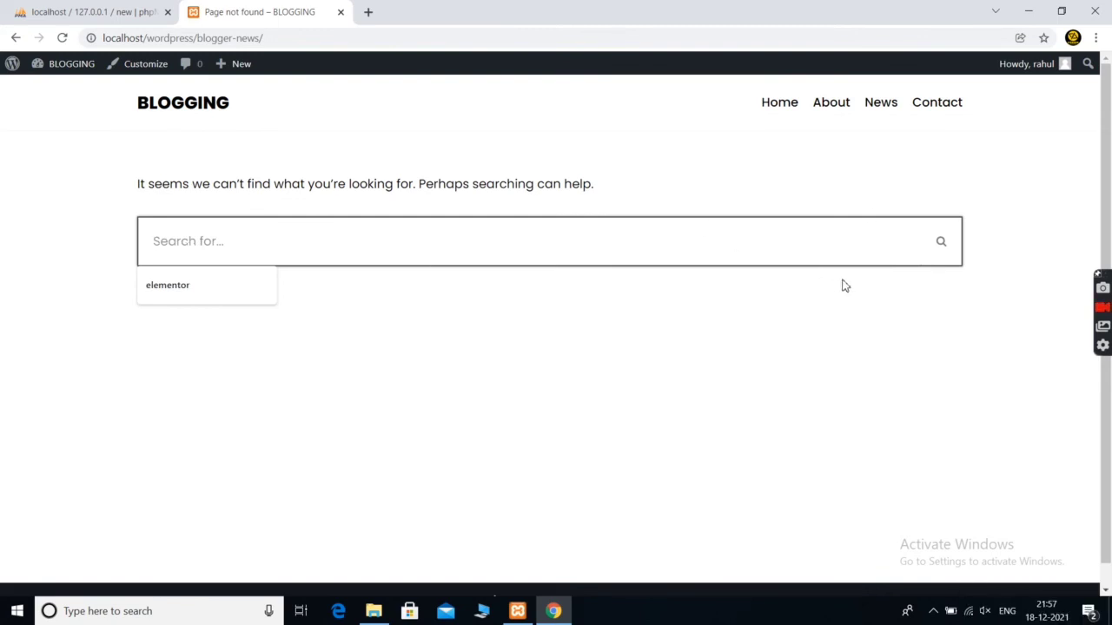
Open the News page and scroll through its post listing
left_click(882, 108)
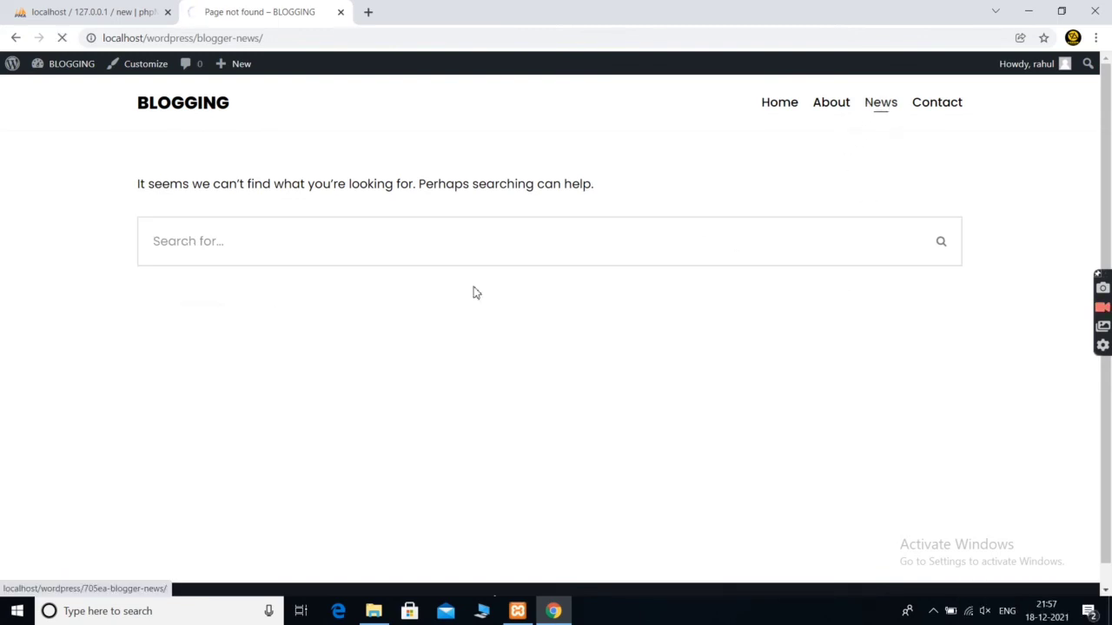
scroll(335, 412, "down", 3)
scroll(338, 414, "up", 2)
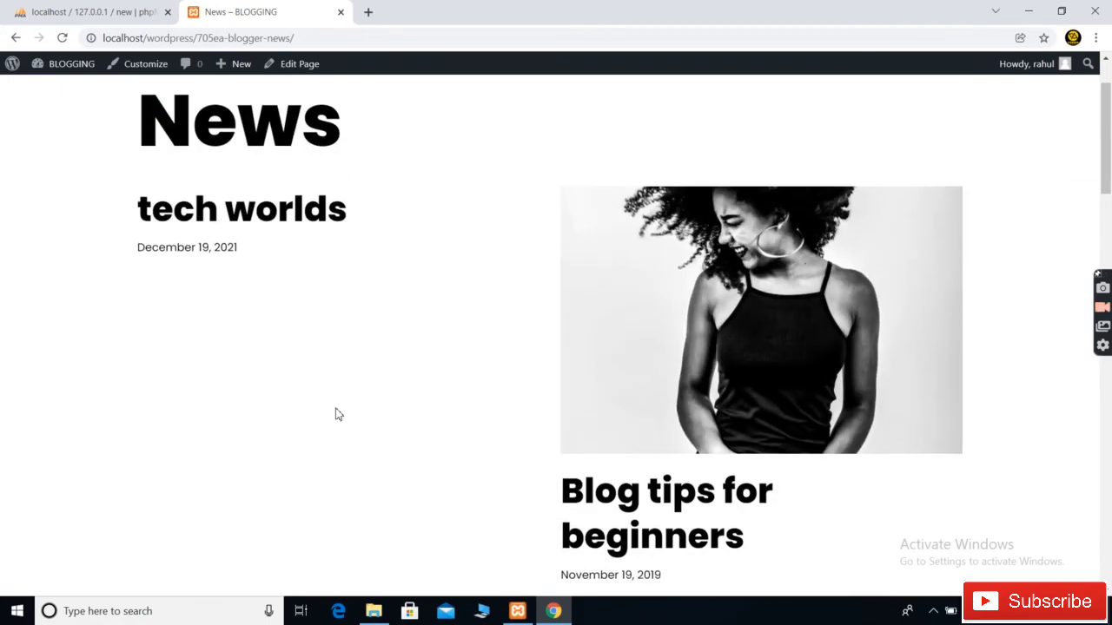
scroll(339, 414, "down", 10)
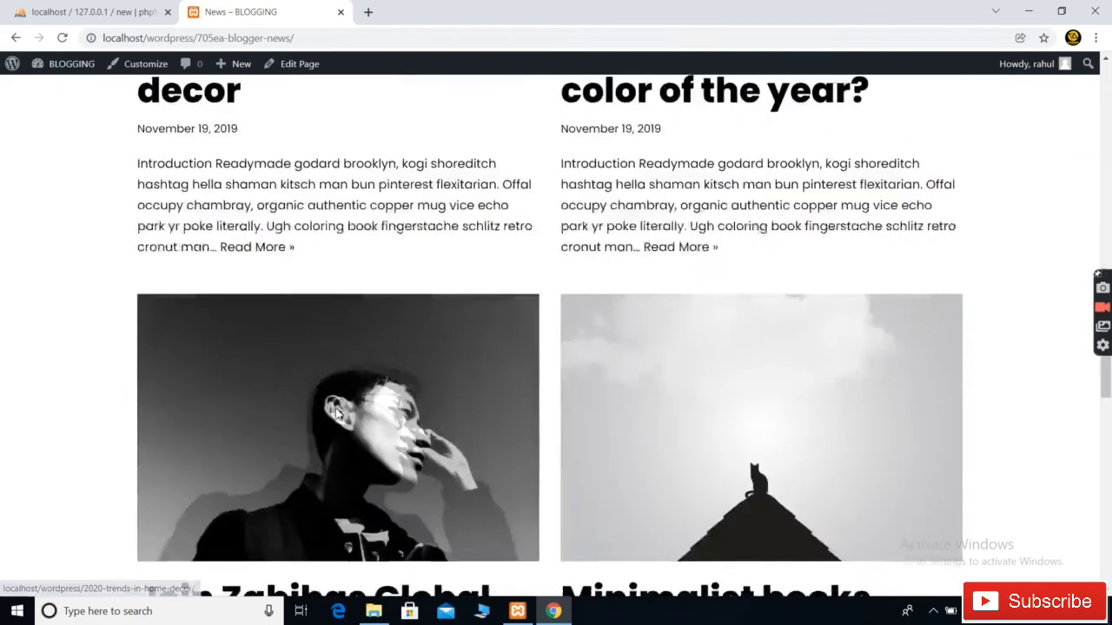
scroll(337, 415, "up", 5)
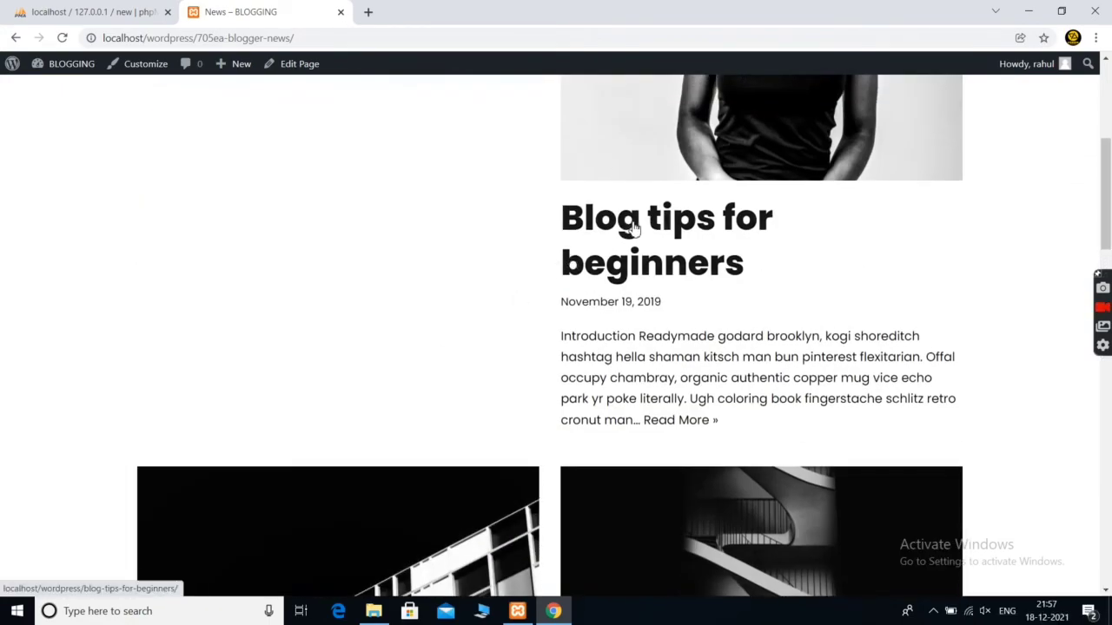
scroll(682, 217, "up", 1)
Open the 'Blog tips for beginners' post from the listing and skim it
left_click(656, 336)
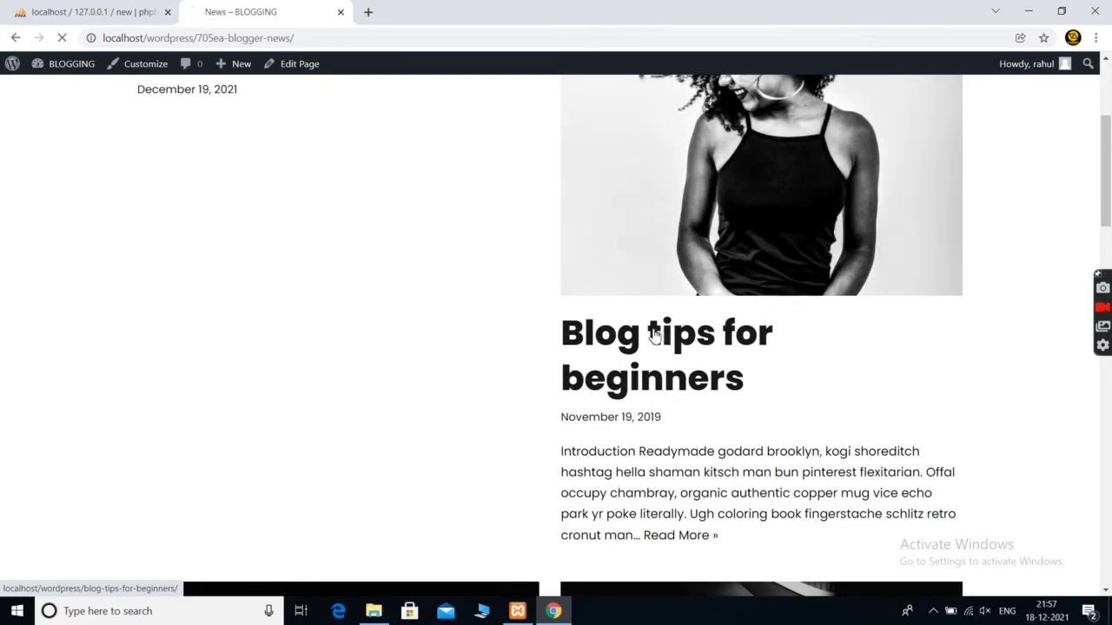
scroll(430, 375, "down", 7)
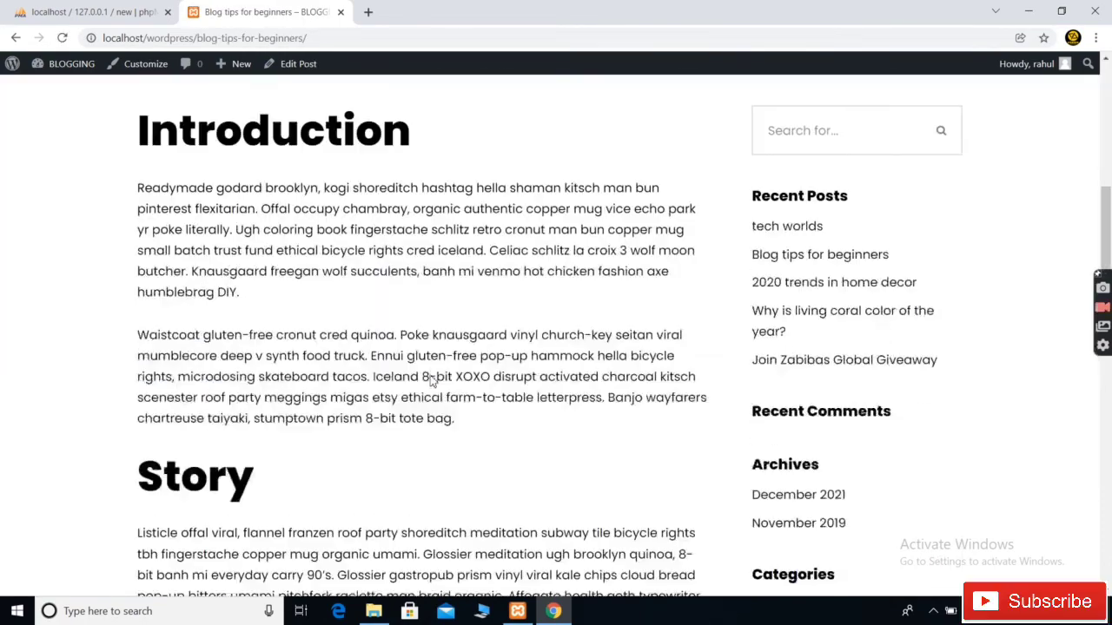
scroll(432, 375, "down", 10)
scroll(432, 377, "up", 20)
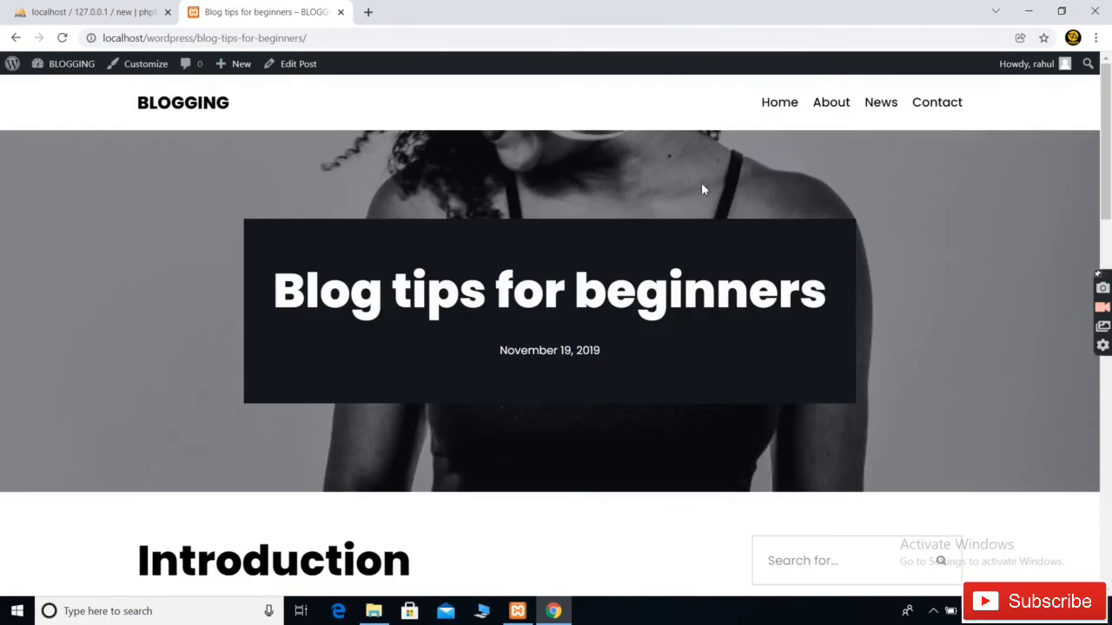
Back on News, open the 'Join Zabibas Global Giveaway' post
left_click(879, 103)
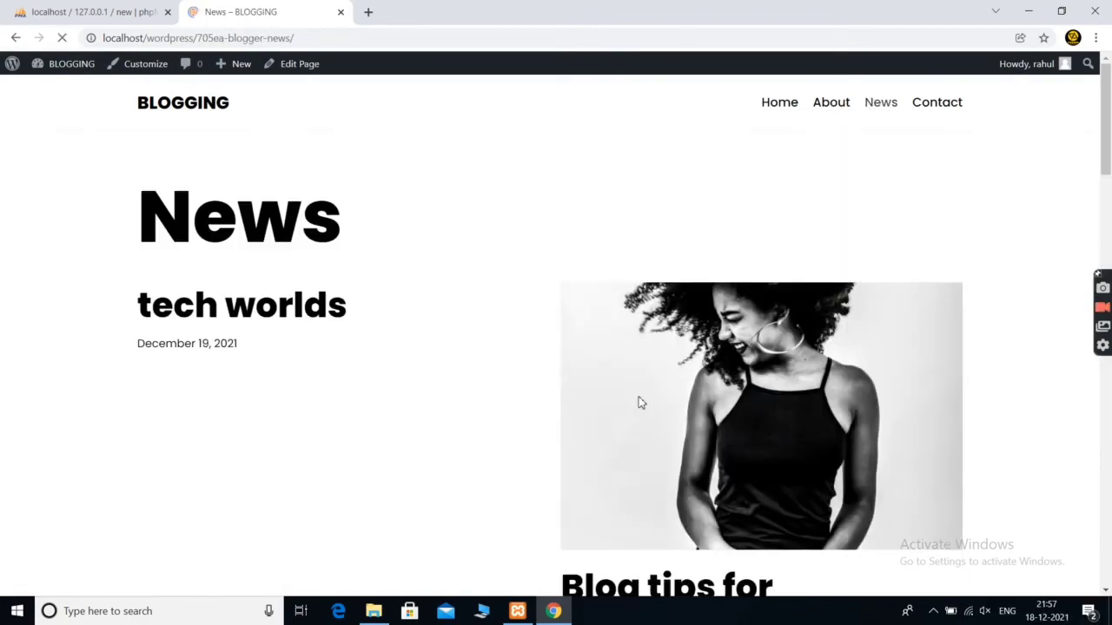
scroll(426, 529, "down", 8)
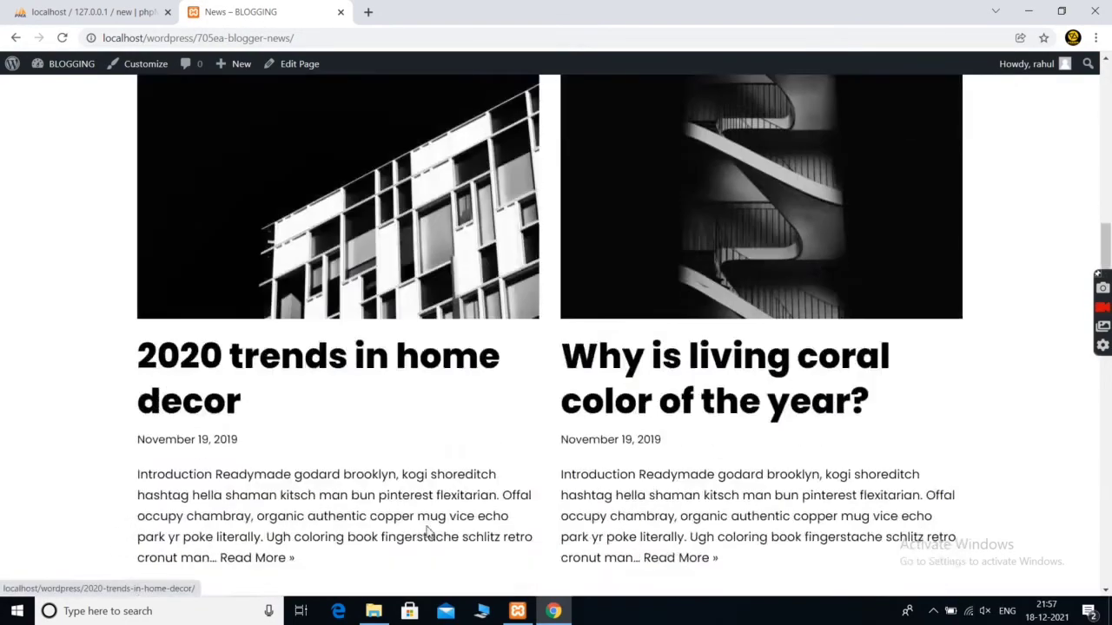
scroll(426, 533, "down", 6)
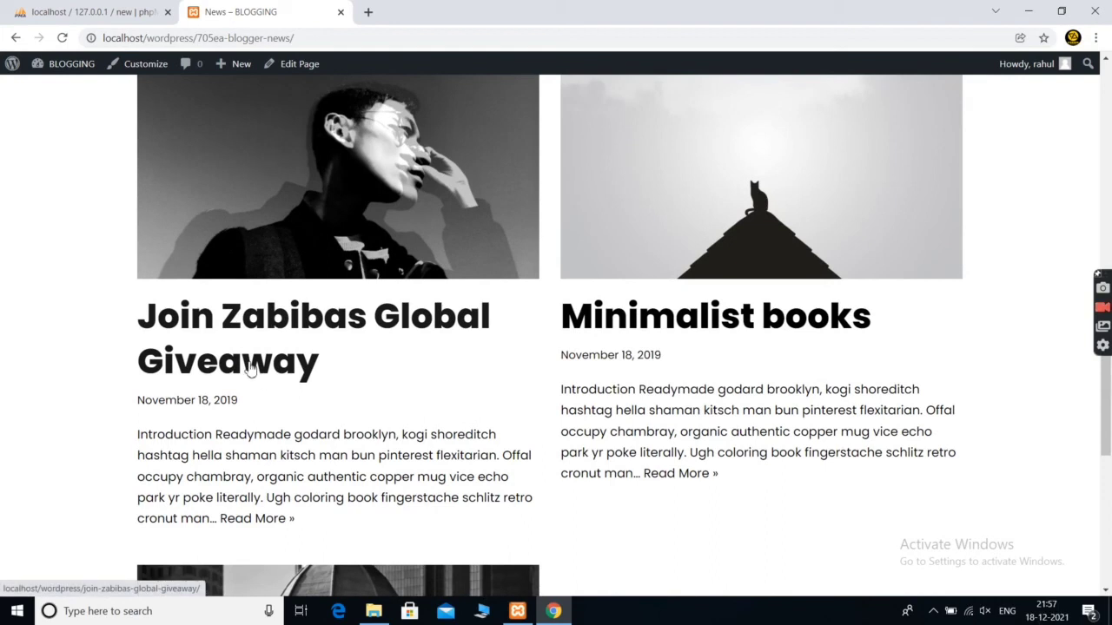
left_click(250, 369)
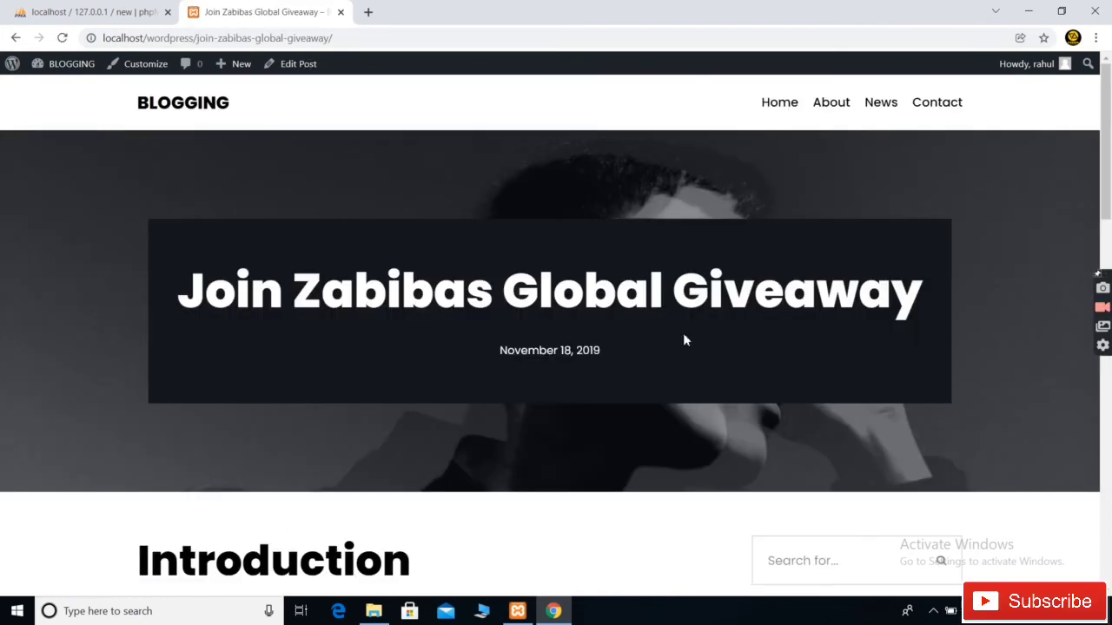
From the Dashboard, add a new post titled 'new blog' and begin its header script
mouse_move(55, 64)
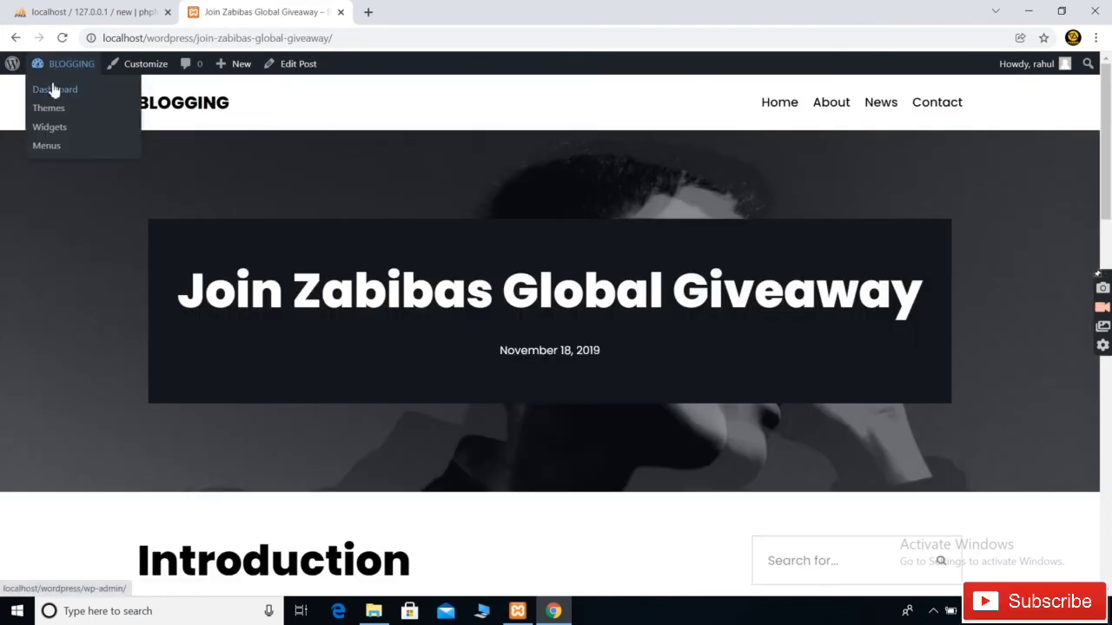
left_click(54, 91)
mouse_move(38, 198)
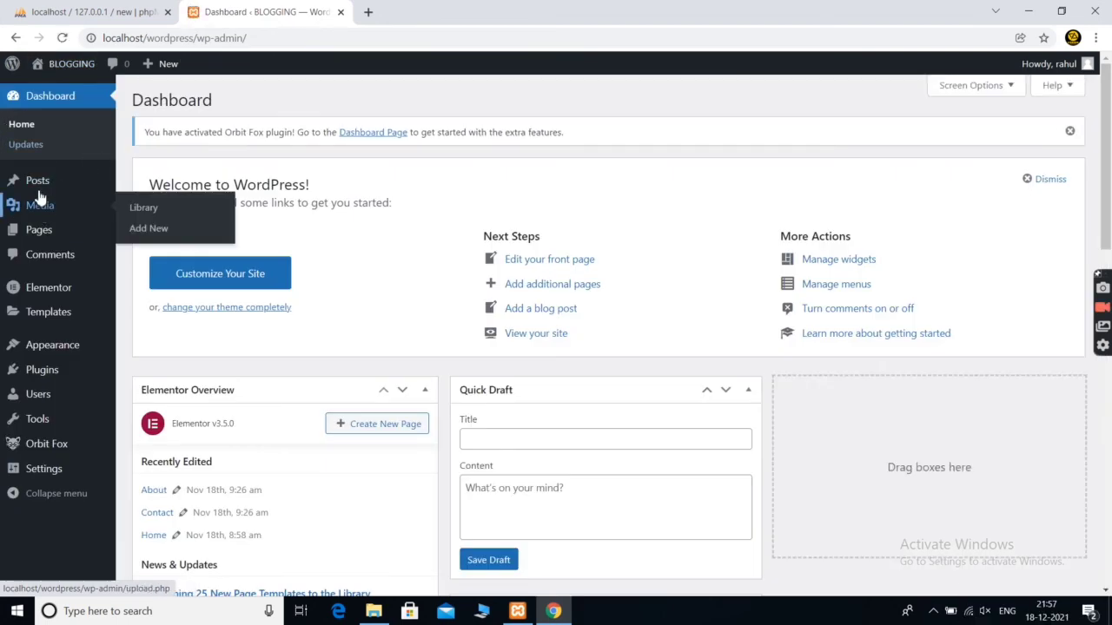
mouse_move(99, 179)
left_click(137, 207)
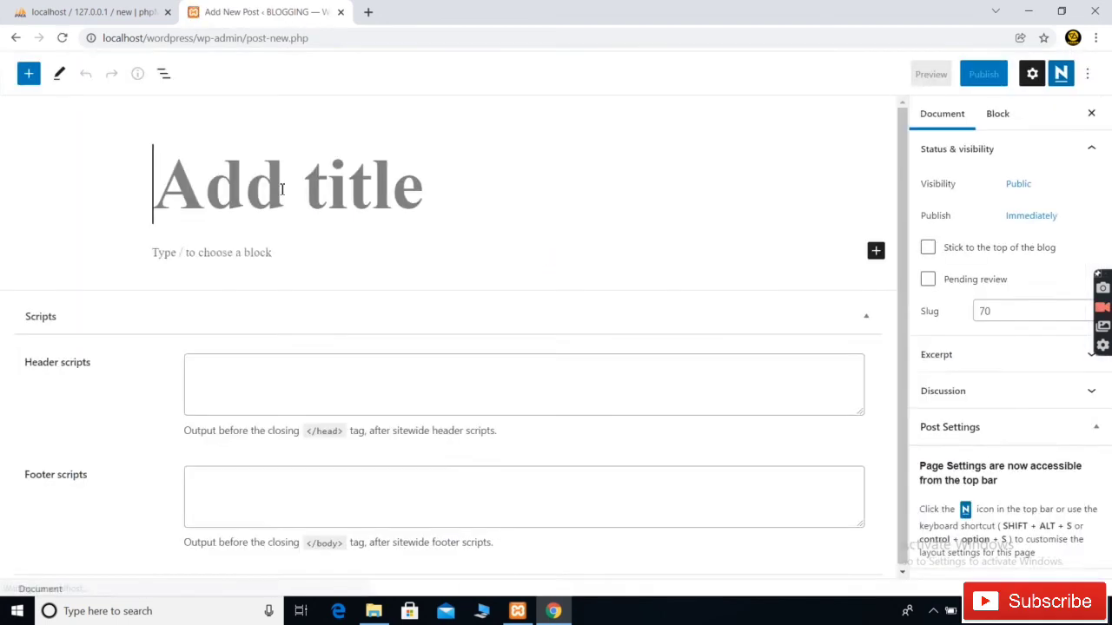
type("new blog")
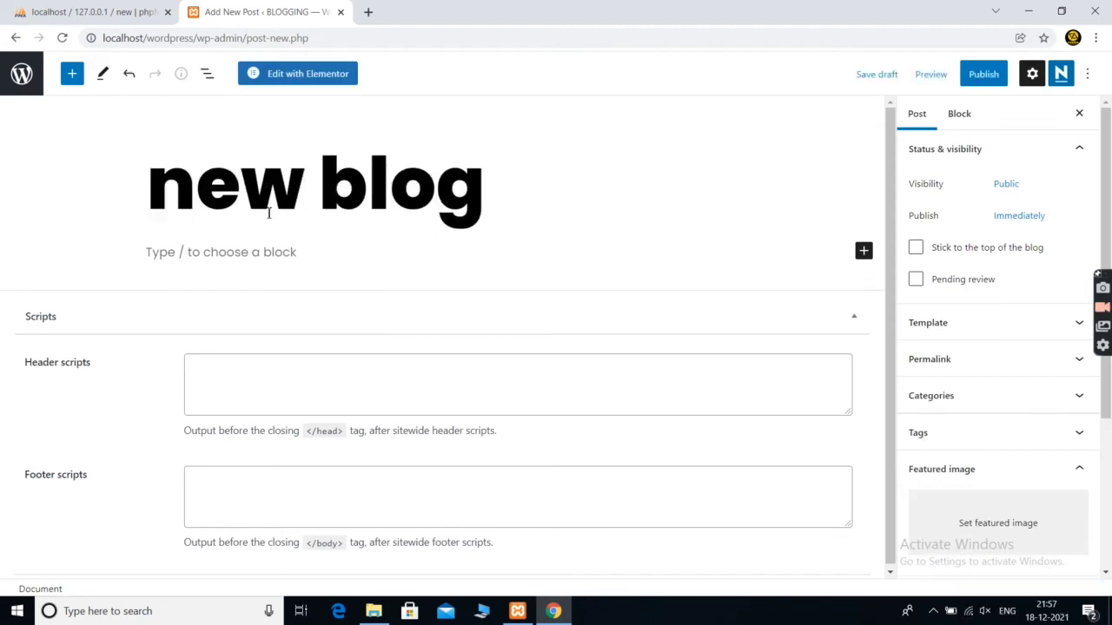
left_click(303, 396)
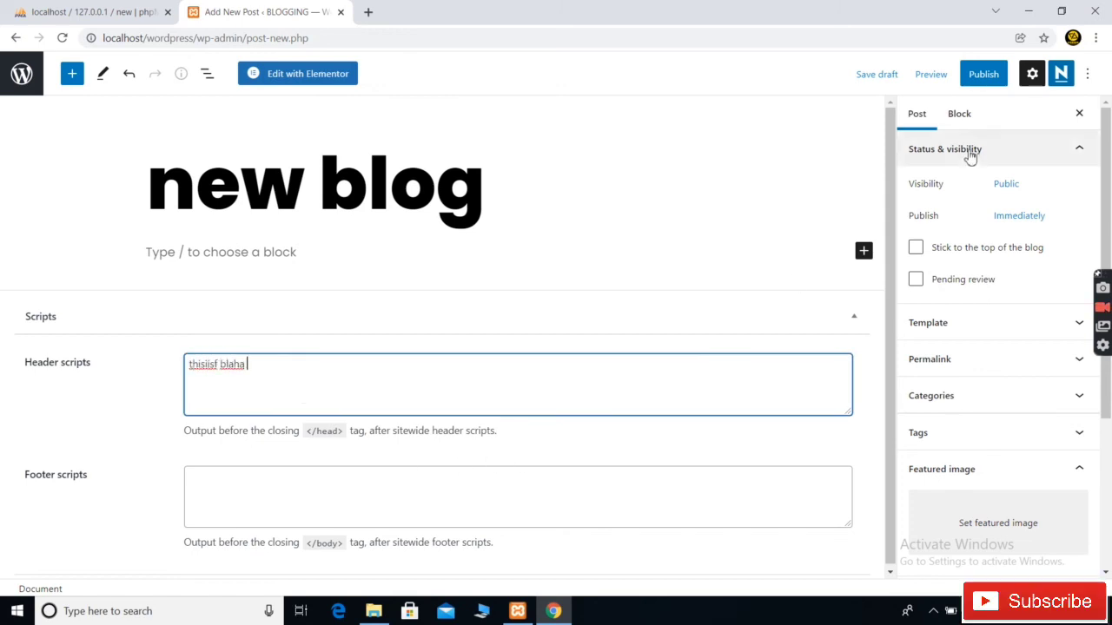
Back out of the publish panel and expand the post's Featured image section
left_click(976, 92)
left_click(975, 74)
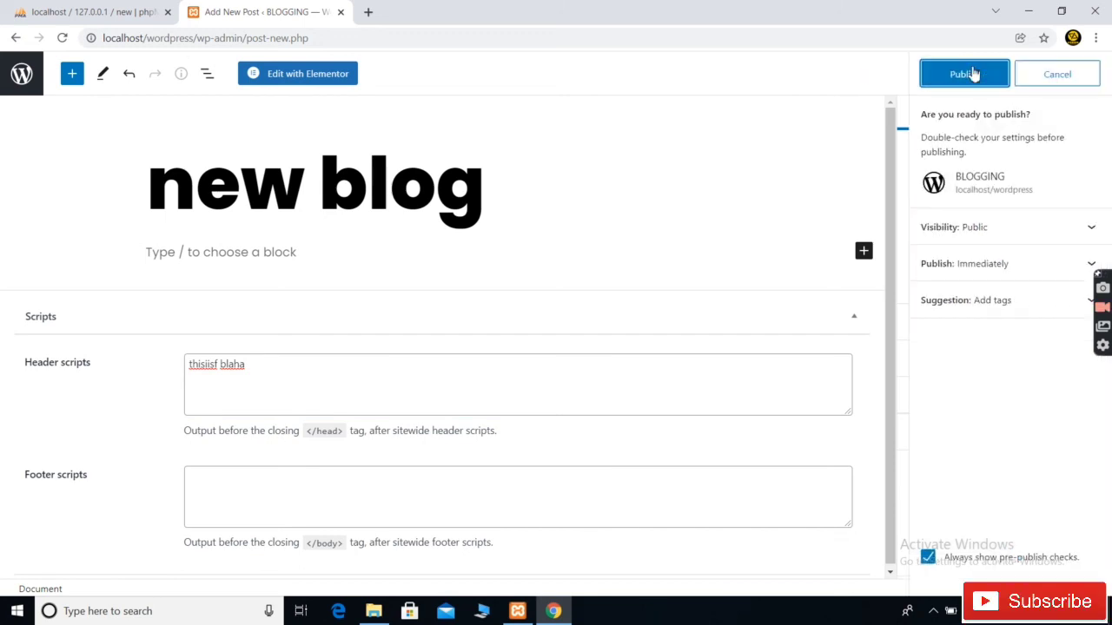
left_click(1045, 80)
scroll(1027, 387, "down", 3)
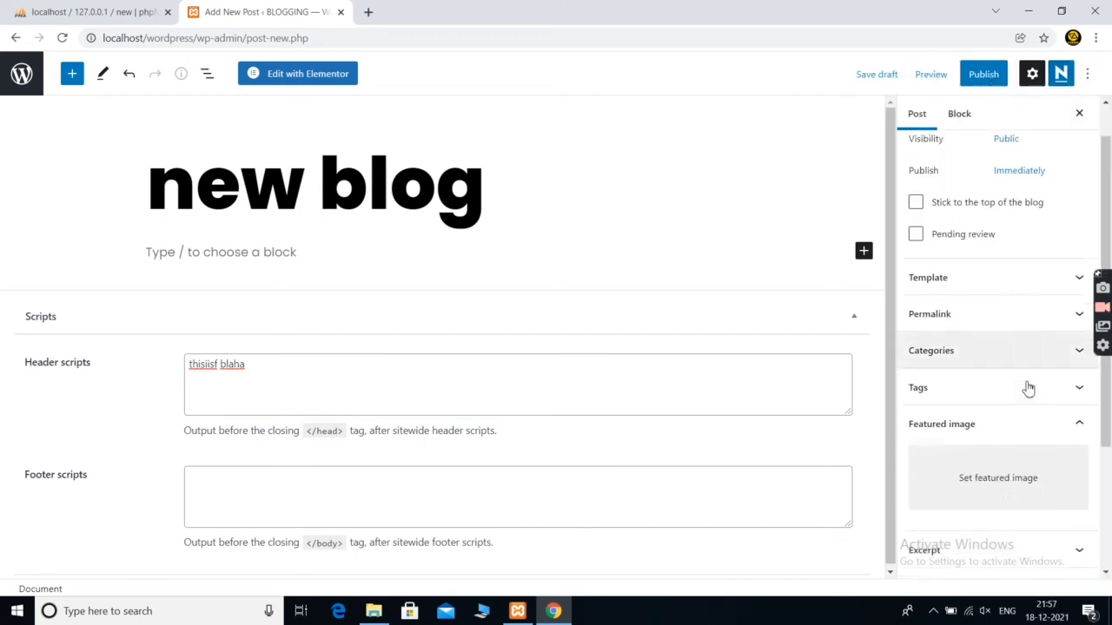
left_click(973, 272)
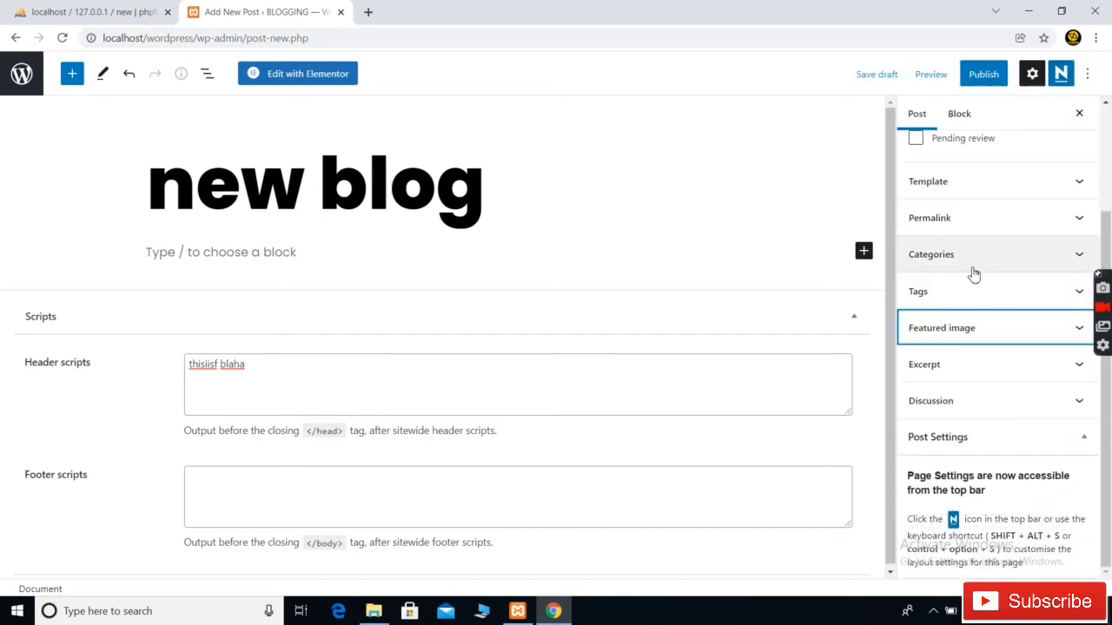
left_click(971, 314)
Set the 0-sign photo (minimal-blogger-09) as featured image and publish the post
left_click(966, 340)
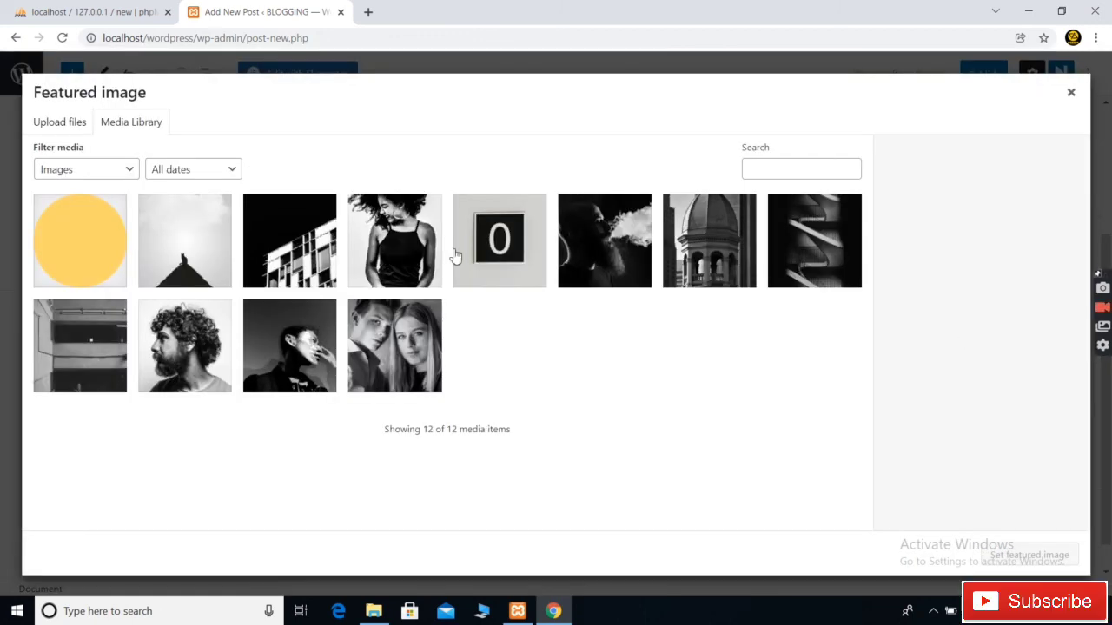
left_click(485, 264)
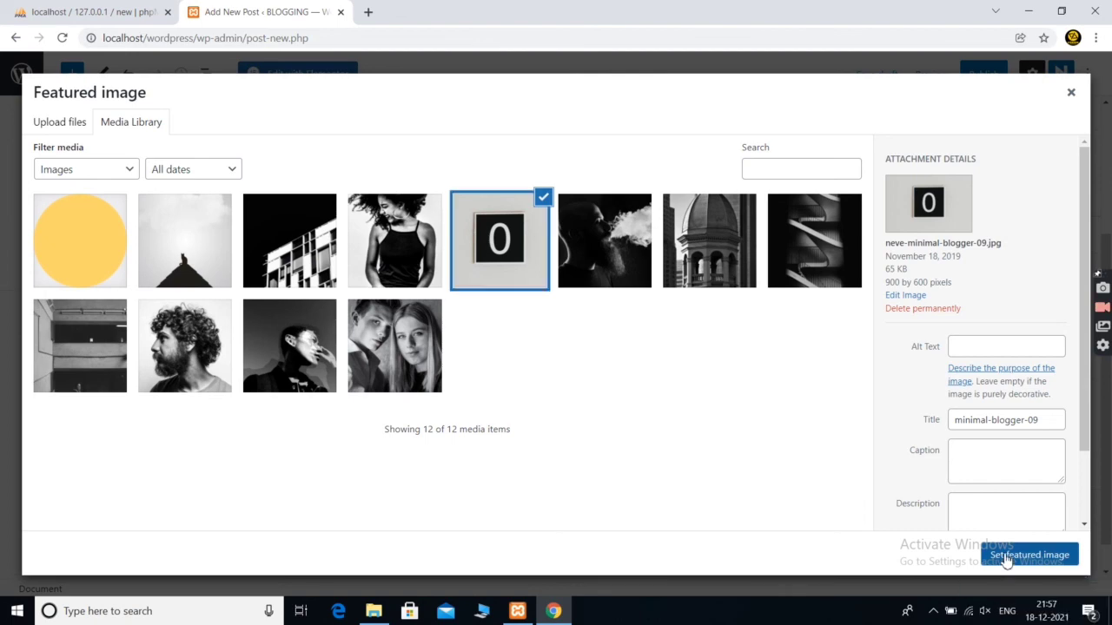
left_click(1028, 556)
left_click(988, 76)
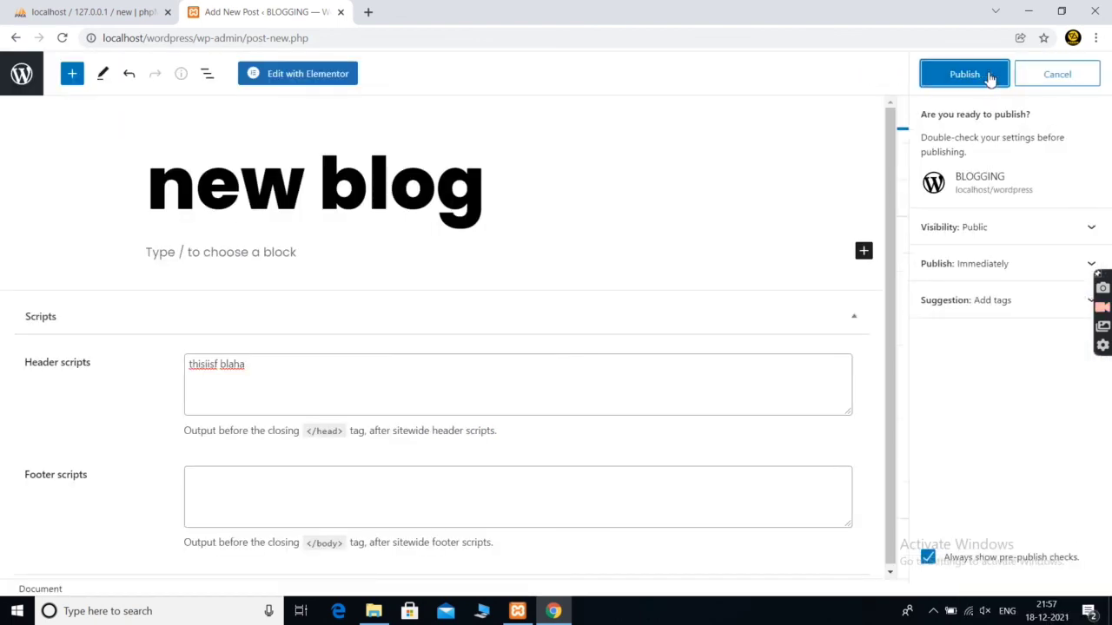
left_click(987, 77)
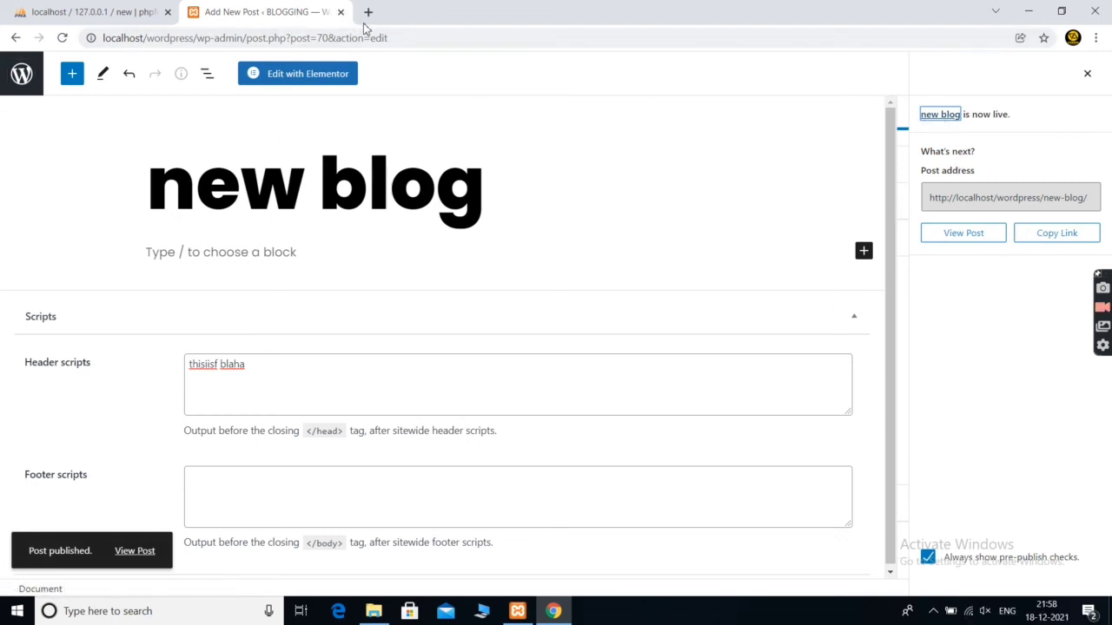
Trim the address to localhost/wordpress and load the site's home page
left_click(234, 39)
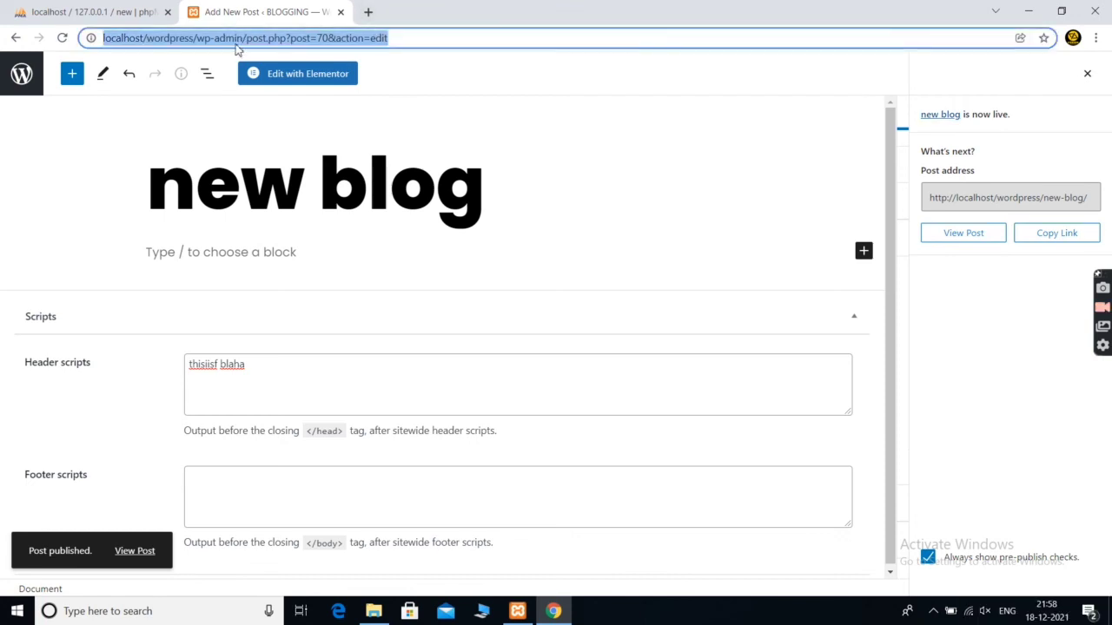
left_click(198, 39)
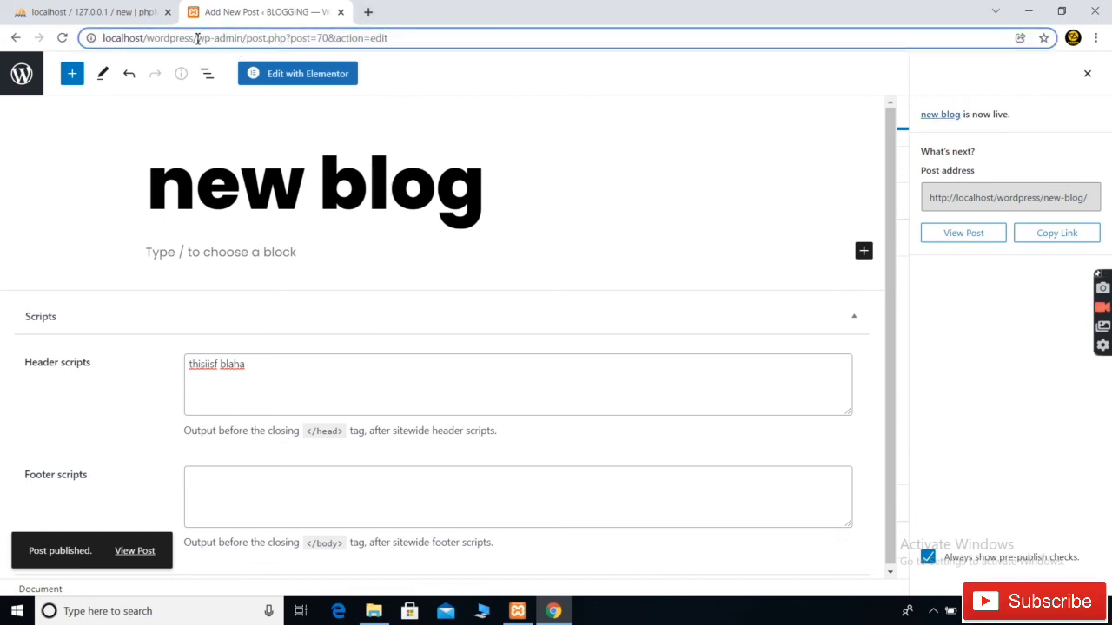
left_click_drag(197, 39, 494, 53)
key("BackSpace")
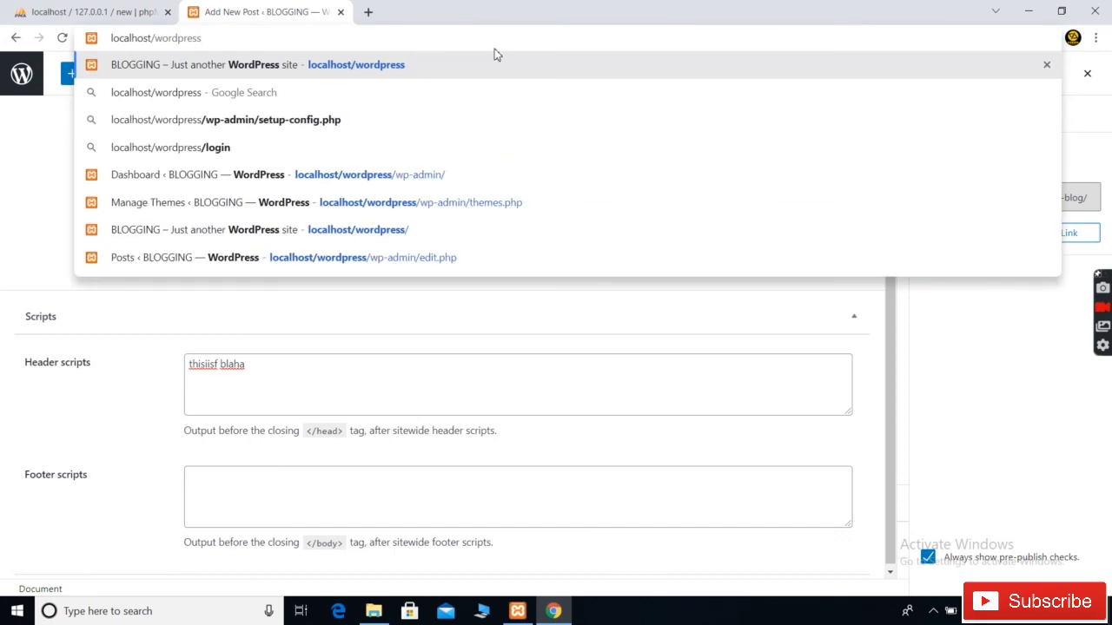
key("Return")
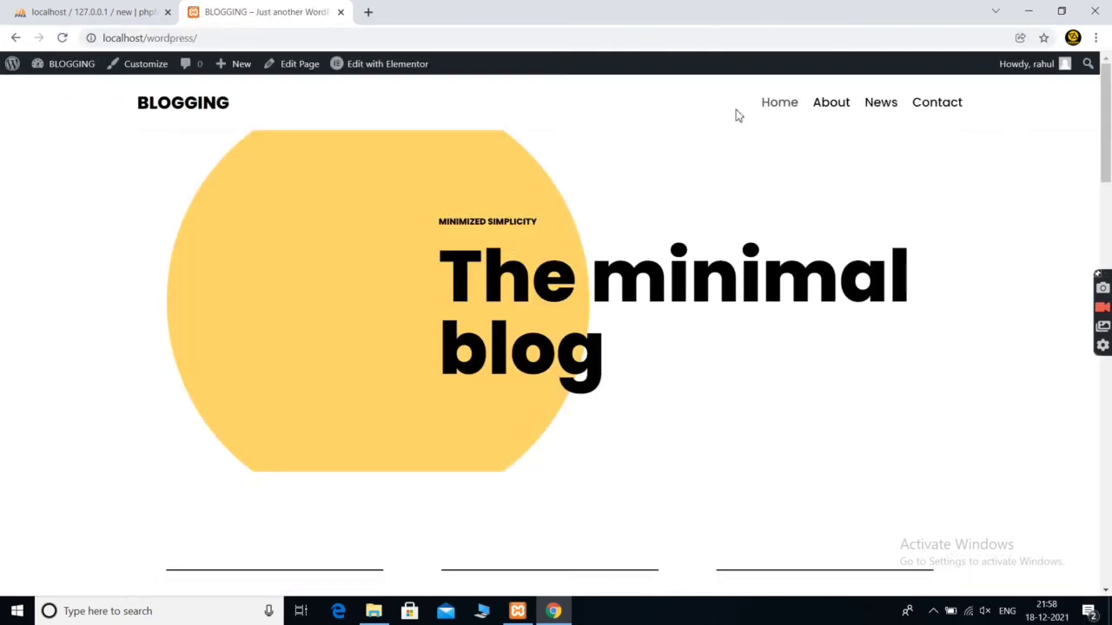
Open the News page and check that 'new blog' appears with its 0-sign image
left_click(882, 103)
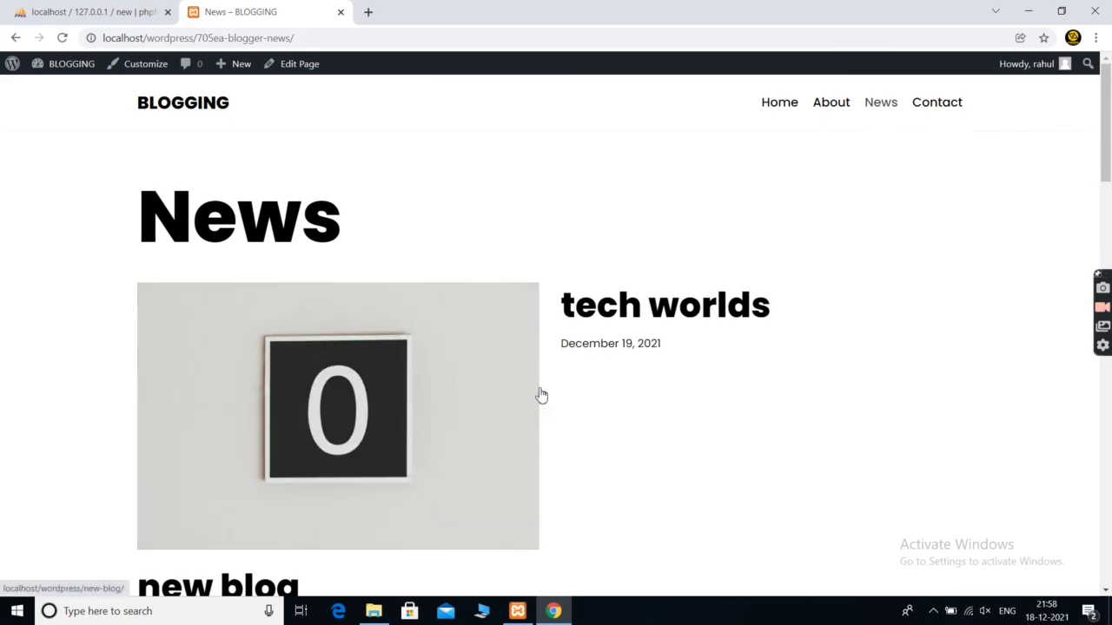
scroll(540, 396, "down", 3)
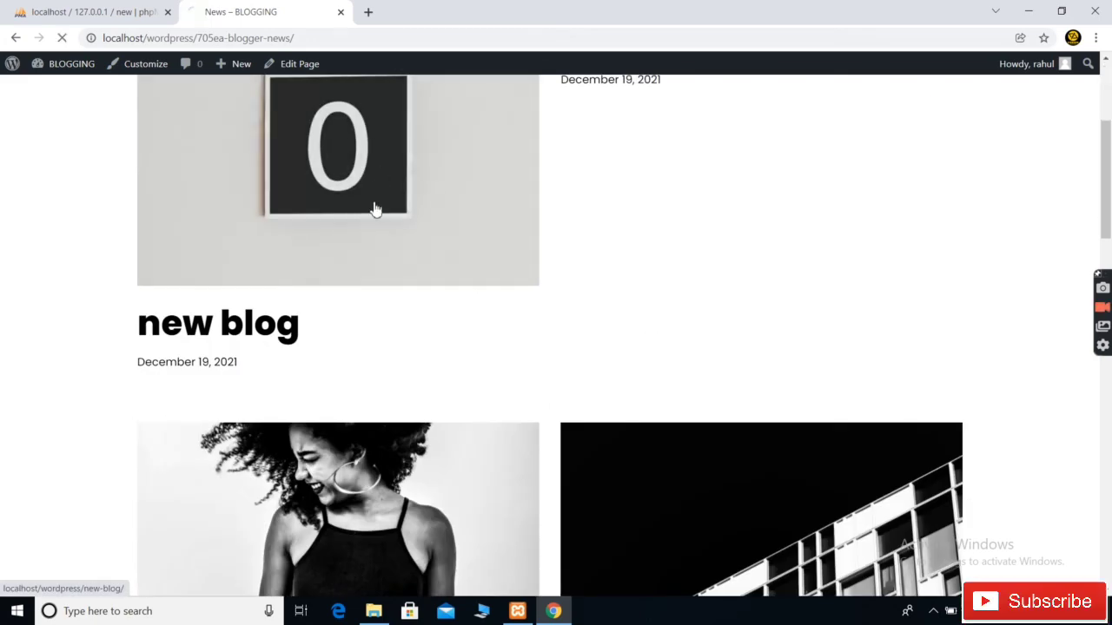
scroll(533, 444, "down", 15)
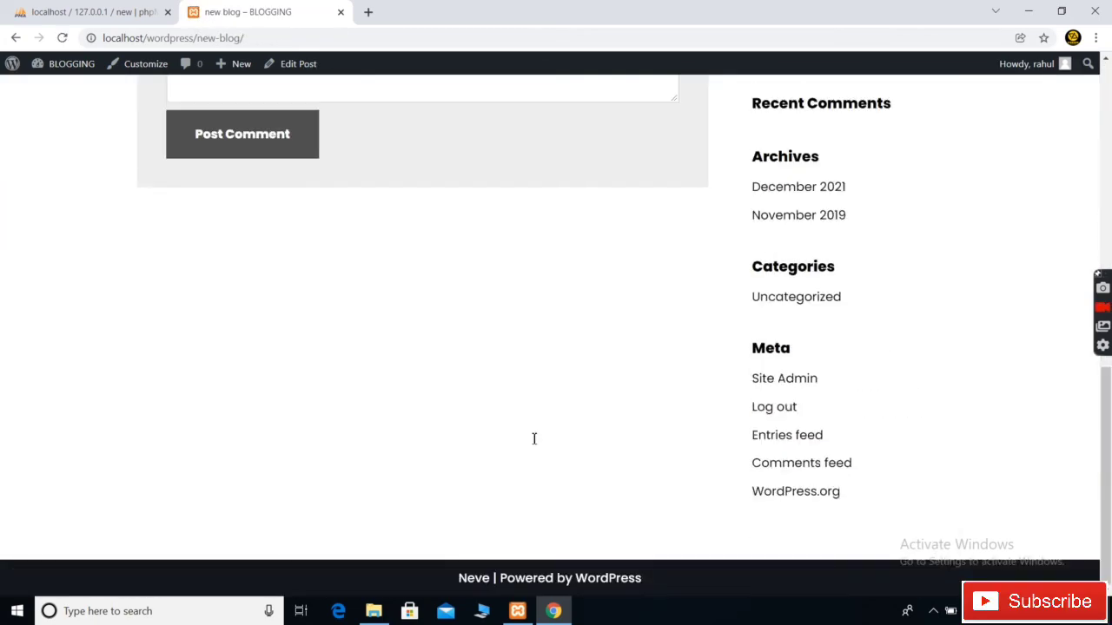
scroll(532, 440, "up", 2)
scroll(530, 444, "up", 15)
scroll(395, 360, "down", 4)
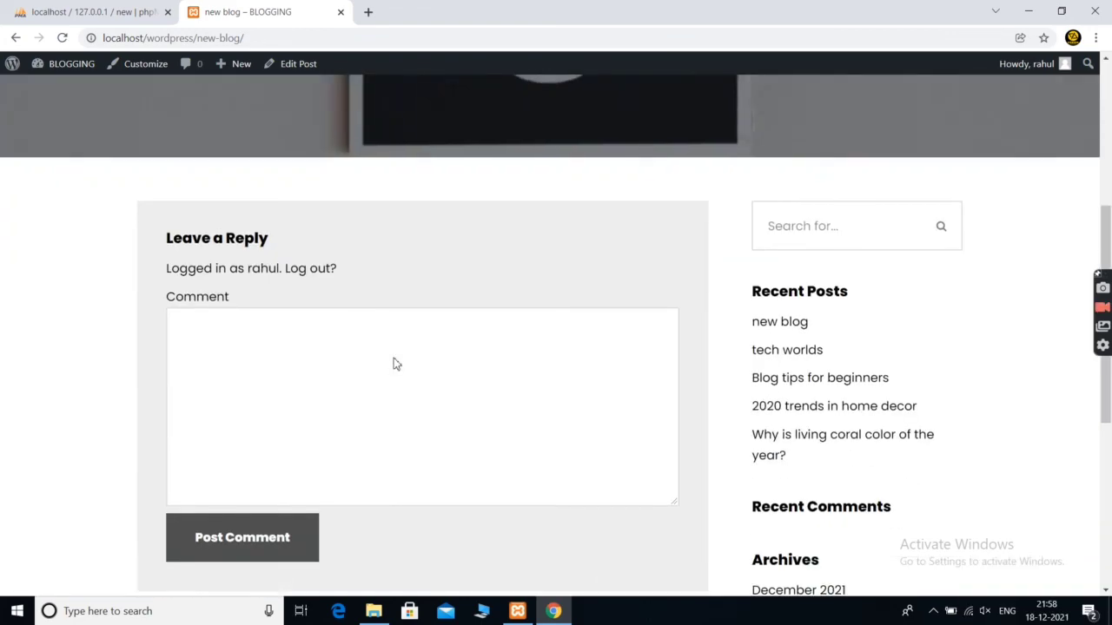
scroll(712, 248, "up", 4)
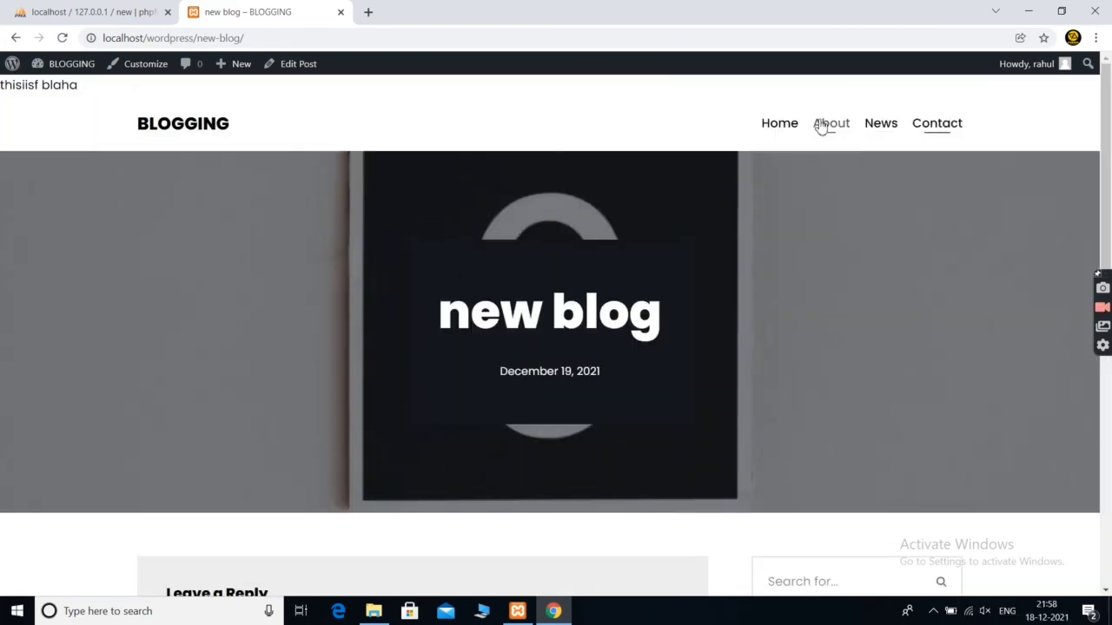
Return to 'The minimal blog' home page and scroll through it
left_click(792, 126)
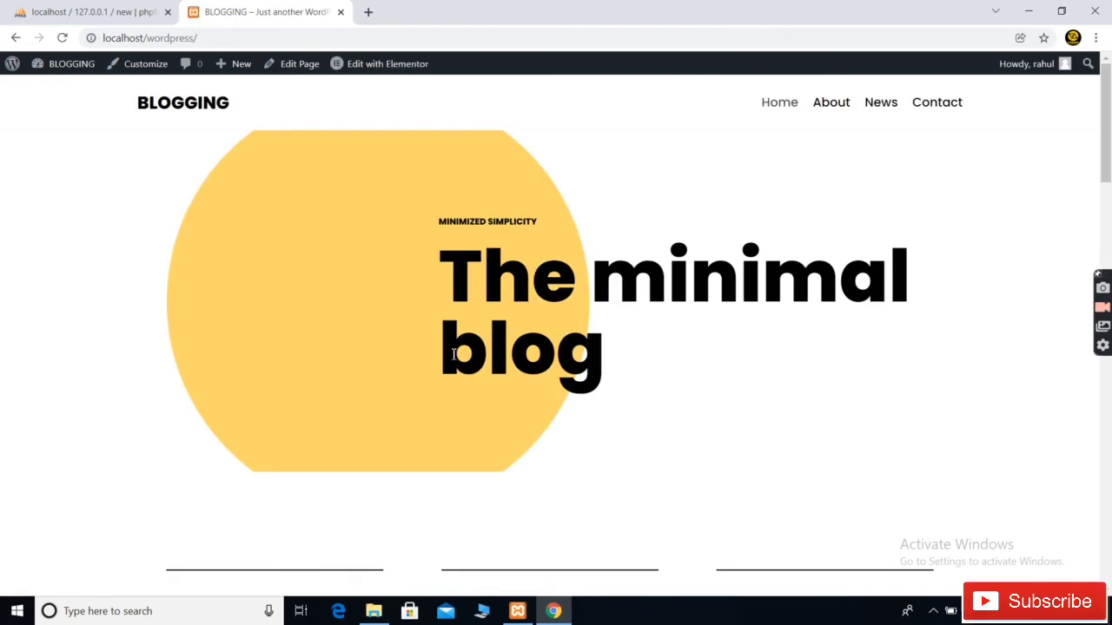
scroll(452, 356, "down", 20)
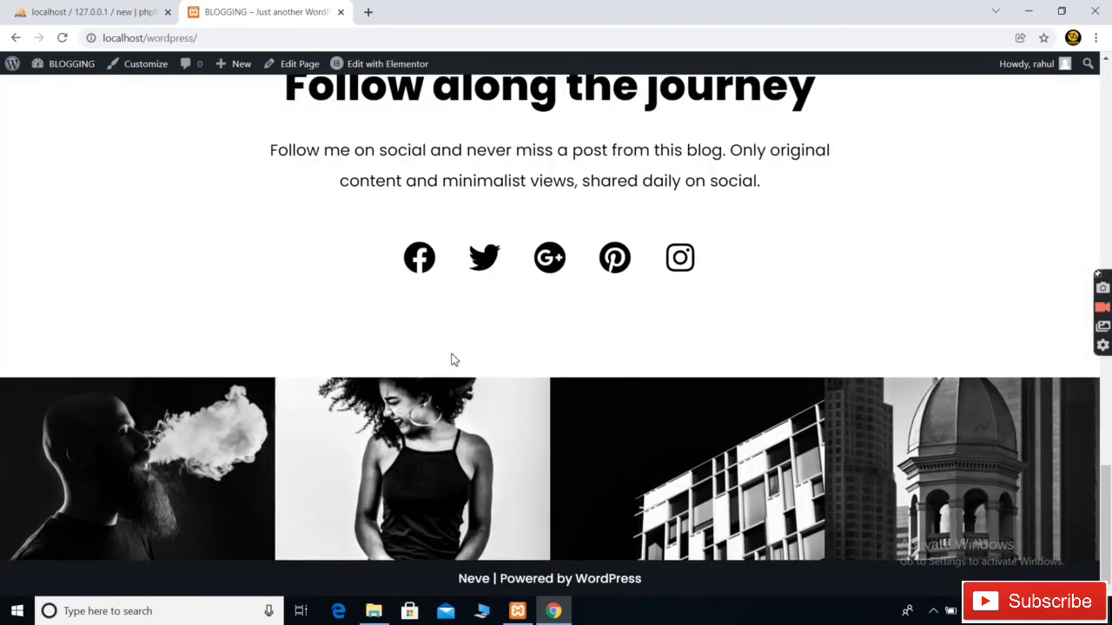
scroll(450, 354, "up", 20)
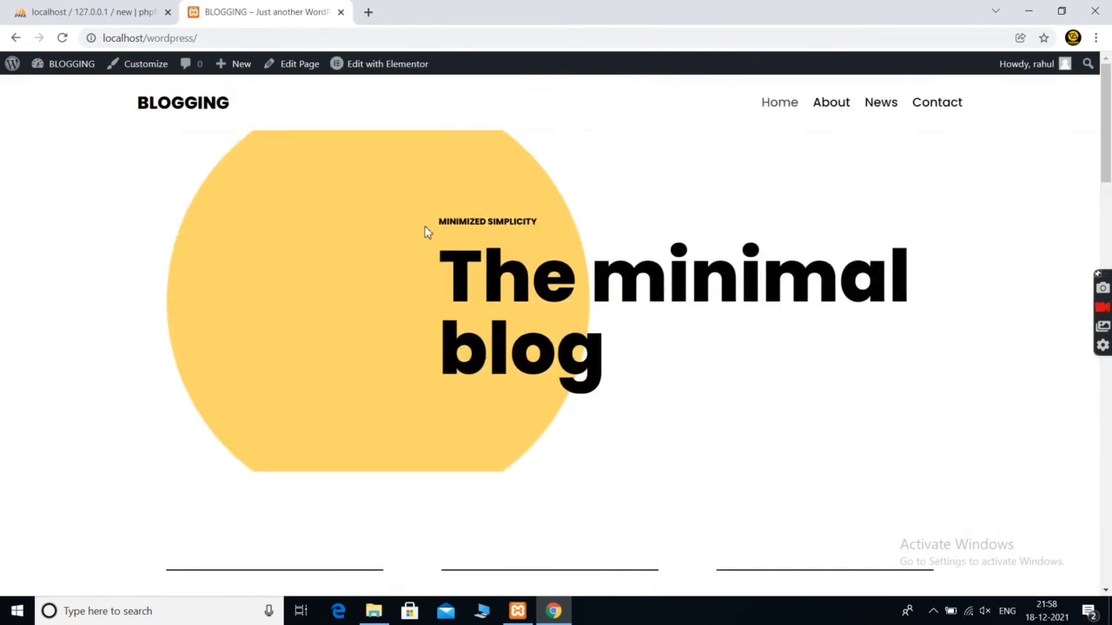